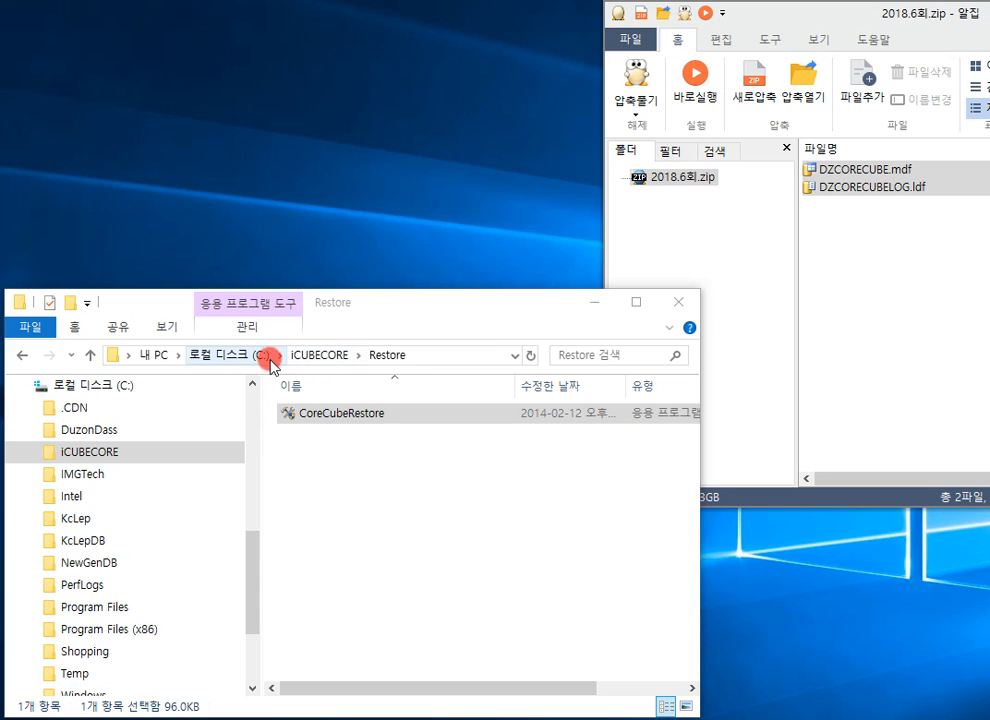
# Delete the DZCORECUBE and DZCORECUBELOG database files from the C:\iCUBECORE\iCUBECORE_DB folder.
pyautogui.click(318, 356)
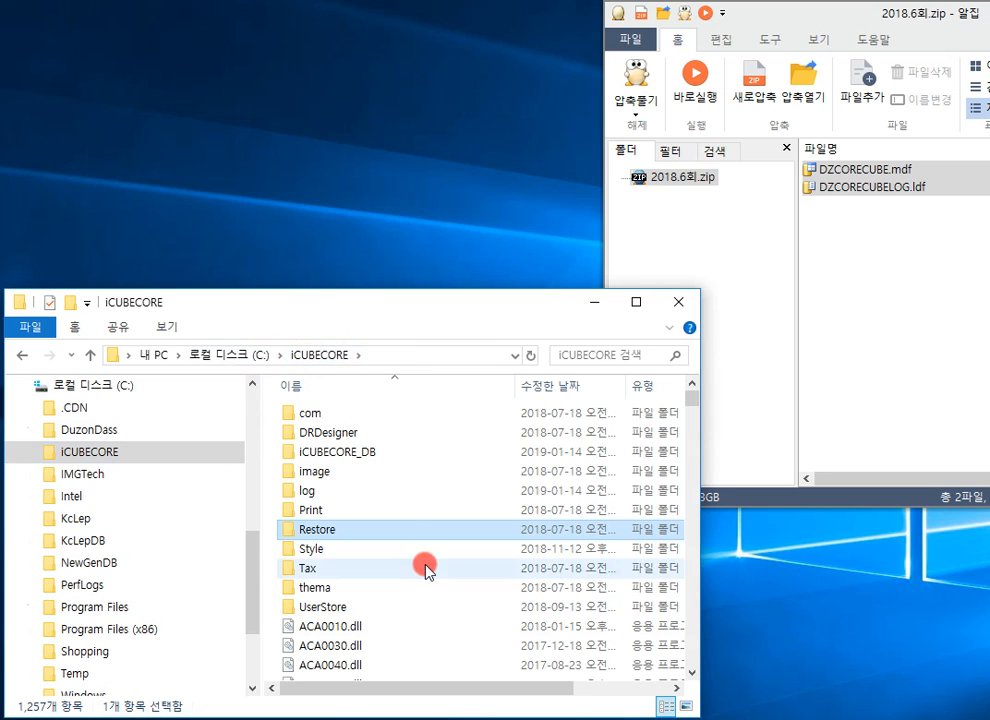
pyautogui.doubleClick(377, 401)
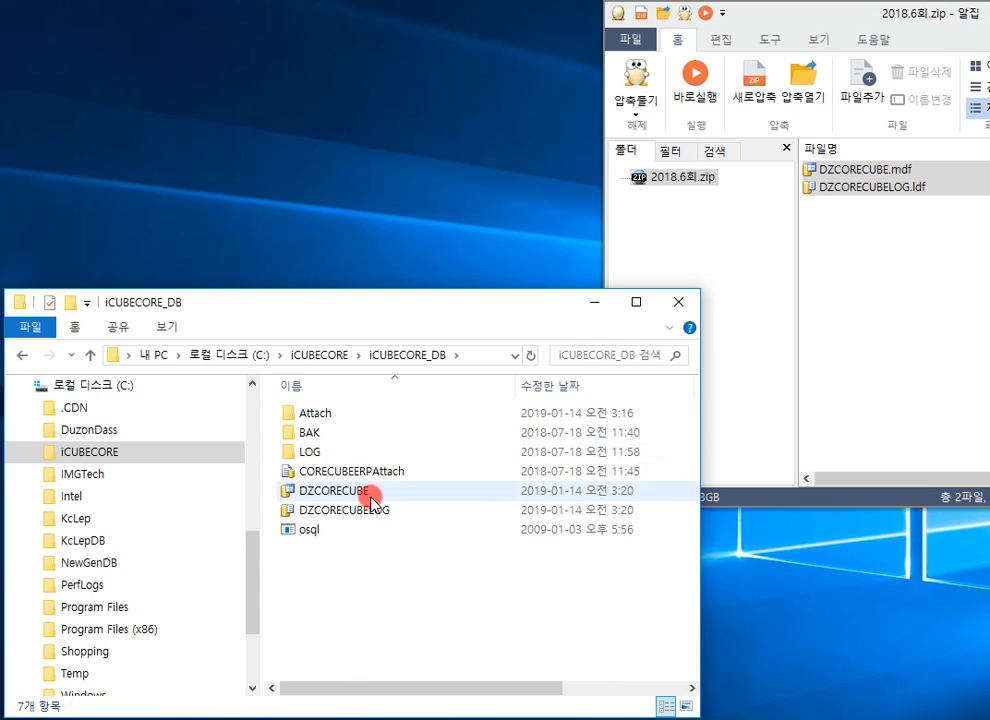
pyautogui.click(368, 492)
pyautogui.keyDown('ctrl'); pyautogui.click(367, 514); pyautogui.keyUp('ctrl')
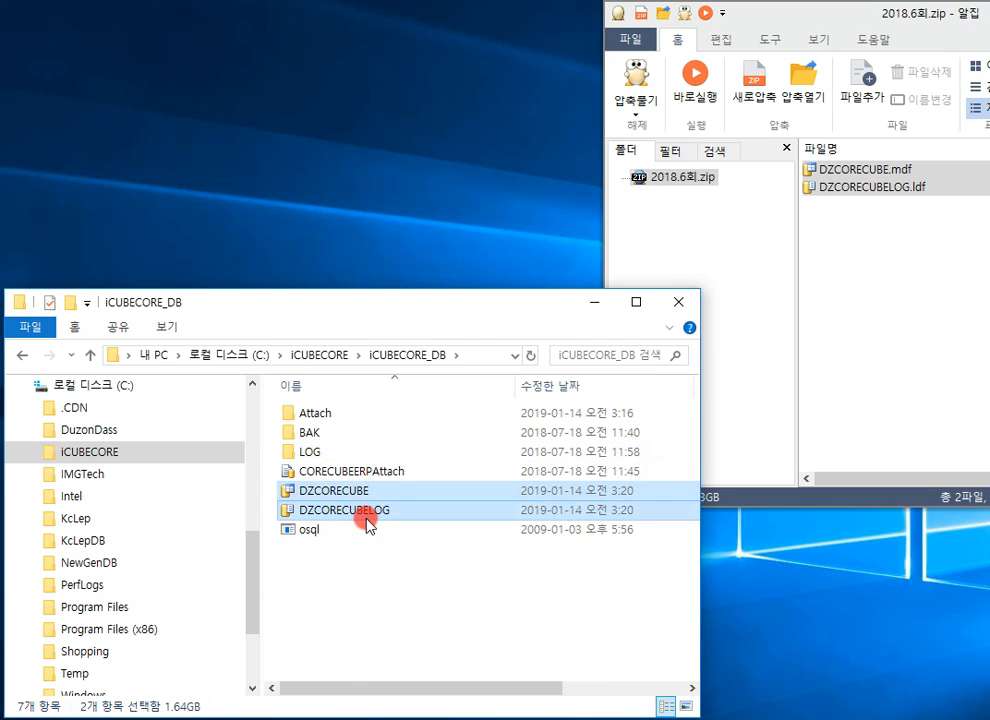
pyautogui.press('Delete')
pyautogui.click(409, 227)
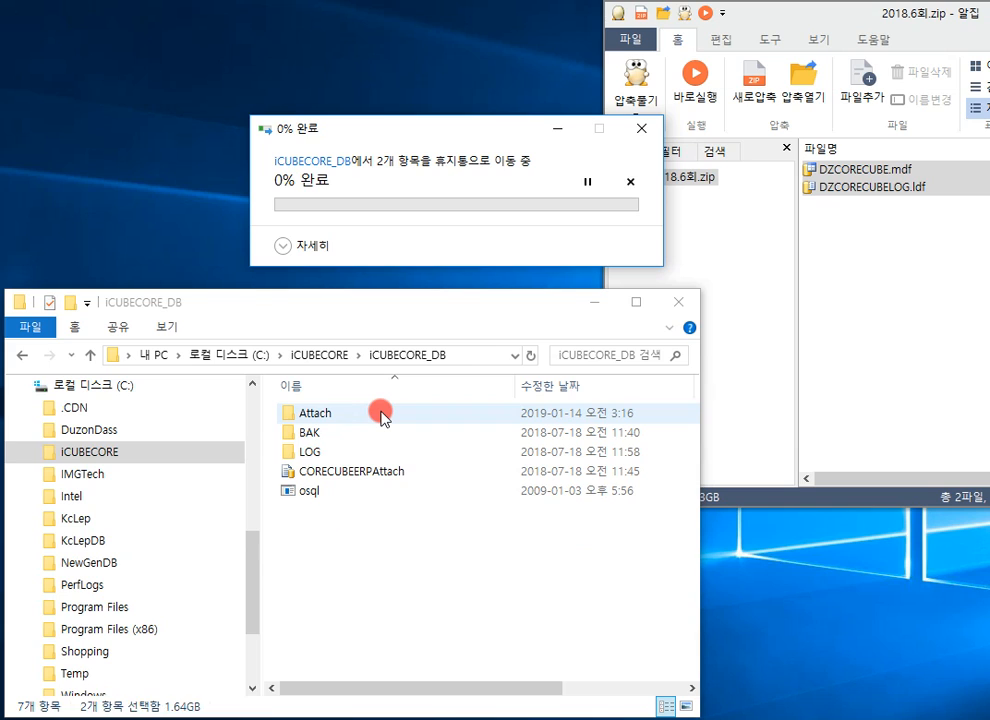
# Delete all existing files inside the Attach subfolder of iCUBECORE_DB.
pyautogui.click(381, 414)
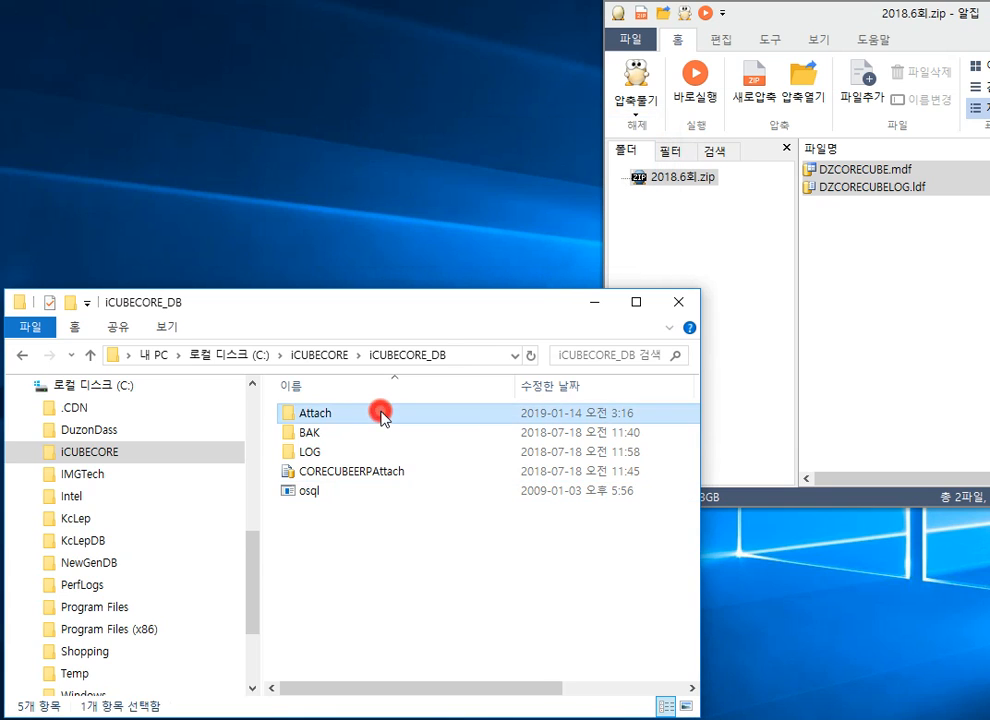
pyautogui.doubleClick(381, 413)
pyautogui.moveTo(382, 478); pyautogui.dragTo(355, 416)
pyautogui.press('Delete')
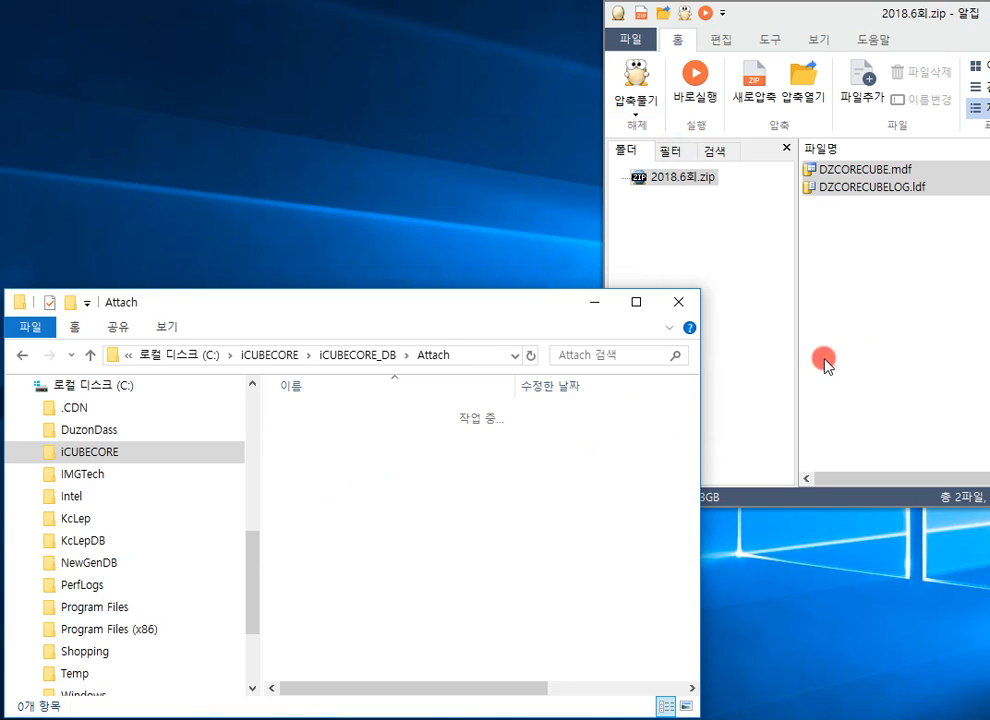
# Extract DZCORECUBE.mdf and DZCORECUBELOG.ldf from the 2018.6회.zip archive into the Attach folder.
pyautogui.click(848, 241)
pyautogui.moveTo(857, 220); pyautogui.dragTo(408, 490)
pyautogui.click(829, 168)
pyautogui.keyDown('shift'); pyautogui.click(830, 189); pyautogui.keyUp('shift')
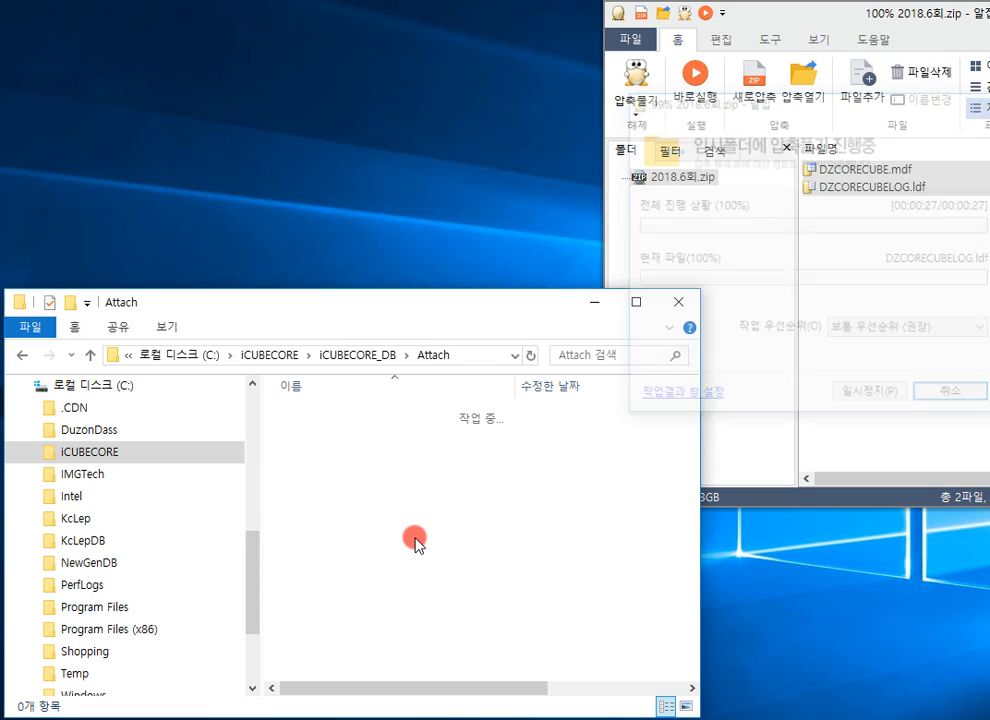
# Launch CoreCubeRestore from the Restore folder inside iCUBECORE.
pyautogui.click(270, 355)
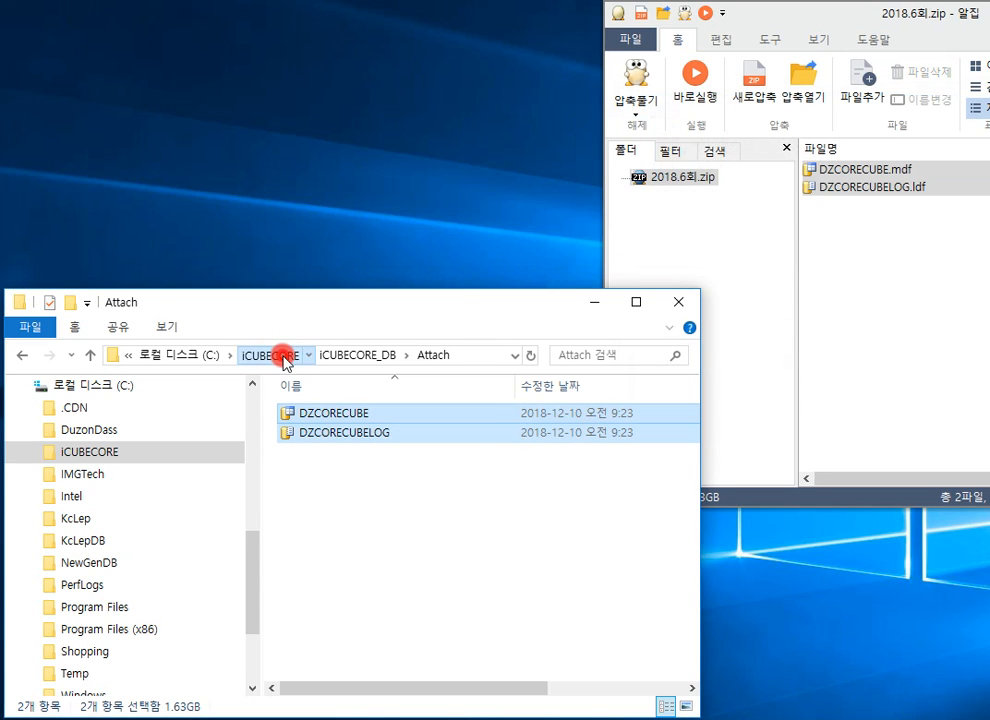
pyautogui.doubleClick(337, 528)
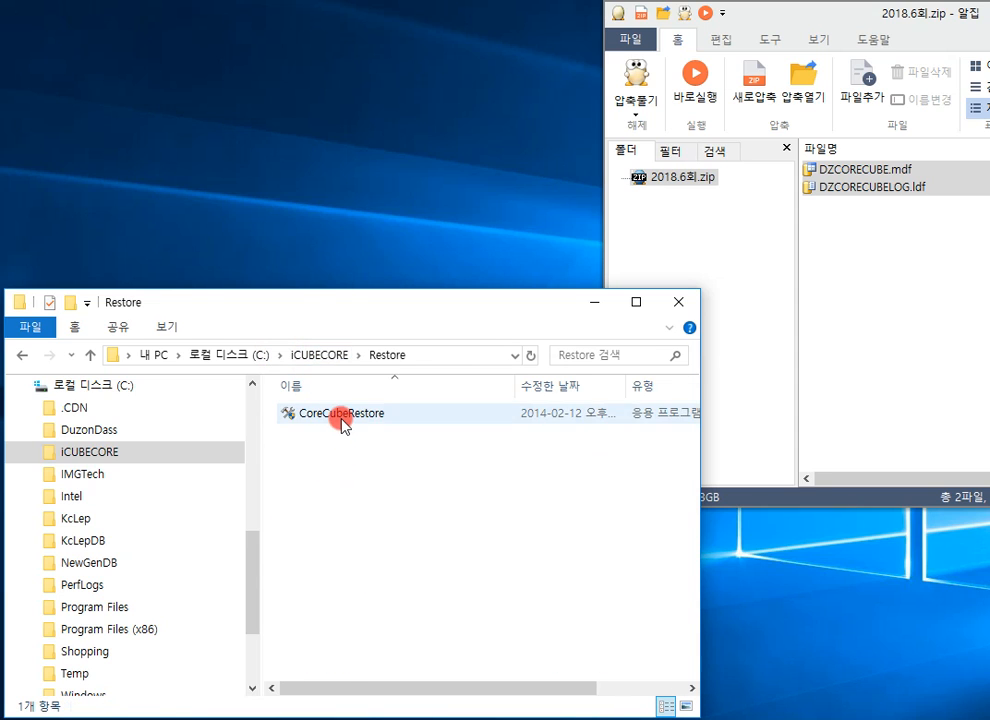
pyautogui.doubleClick(340, 413)
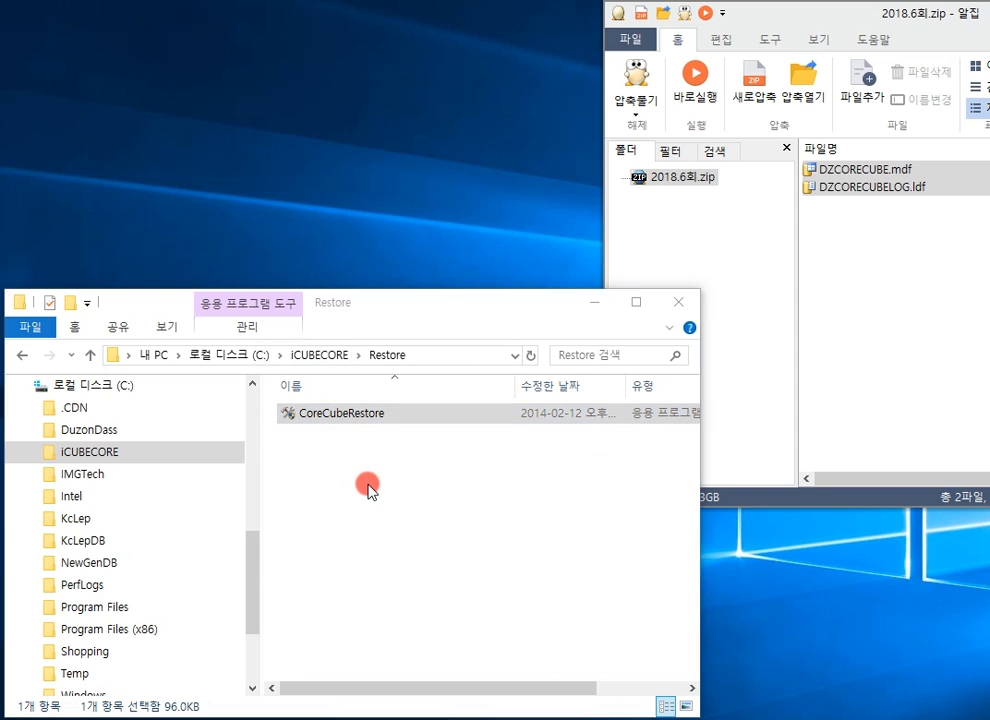
# Set the installed DB path to C:\iCUBECORE\iCUBECORE_DB and run the database restore.
pyautogui.click(596, 307)
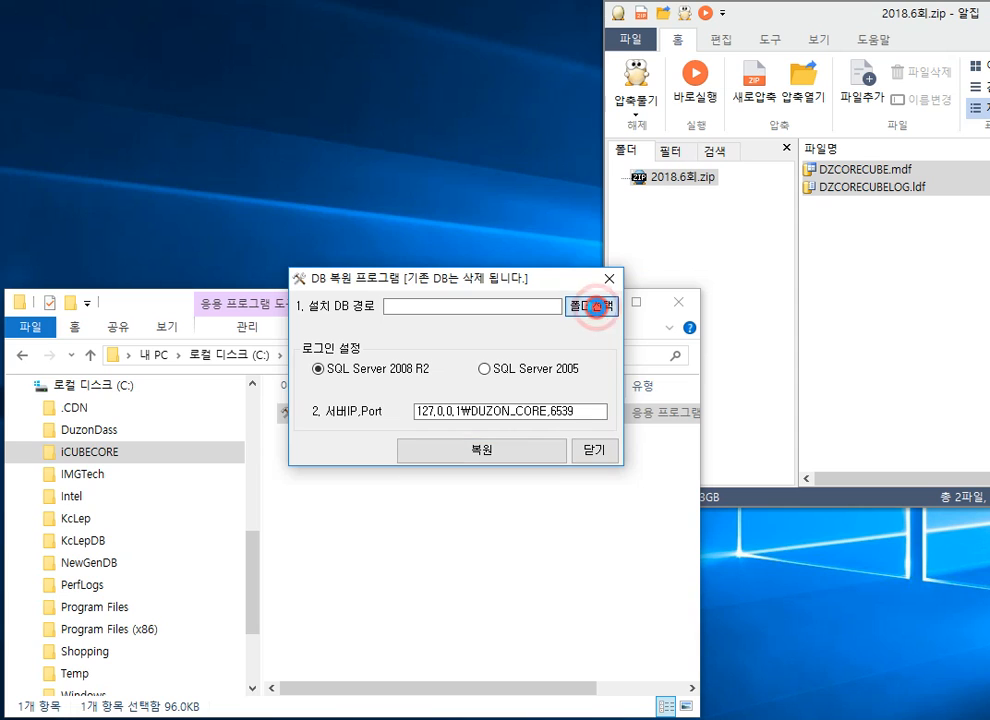
pyautogui.doubleClick(428, 418)
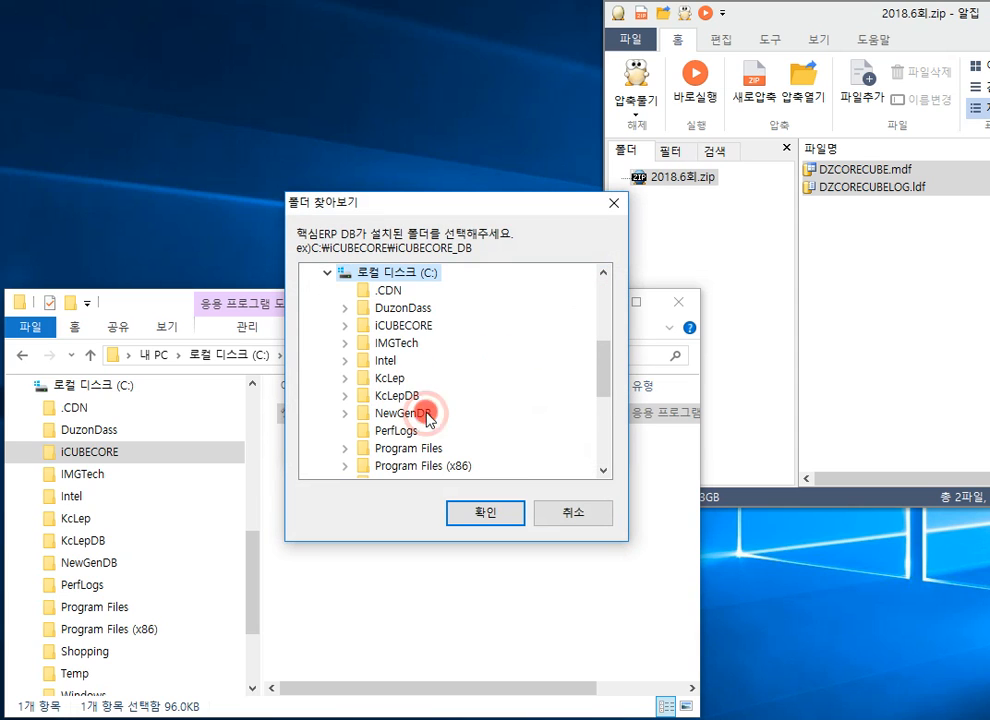
pyautogui.doubleClick(422, 270)
pyautogui.doubleClick(422, 328)
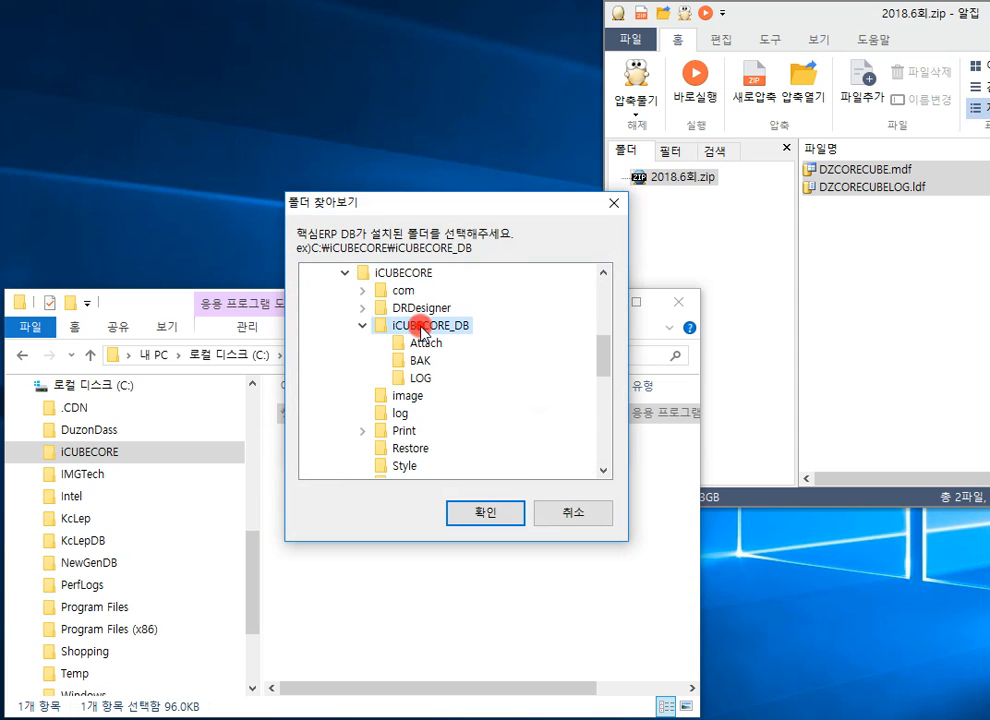
pyautogui.click(503, 511)
pyautogui.click(504, 451)
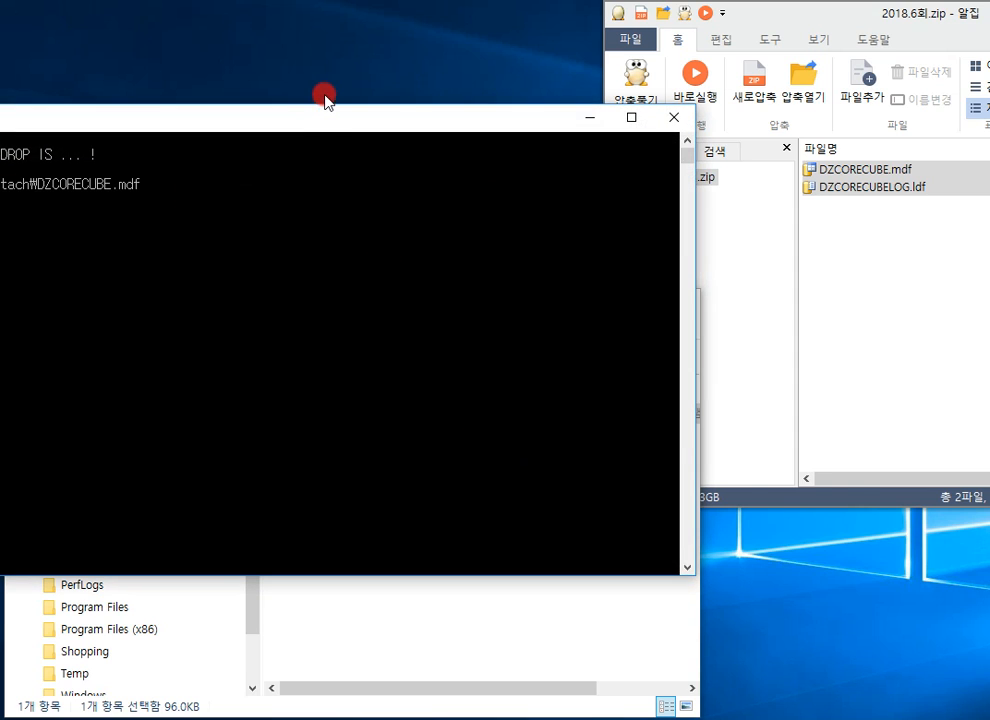
pyautogui.moveTo(336, 121); pyautogui.dragTo(563, 130)
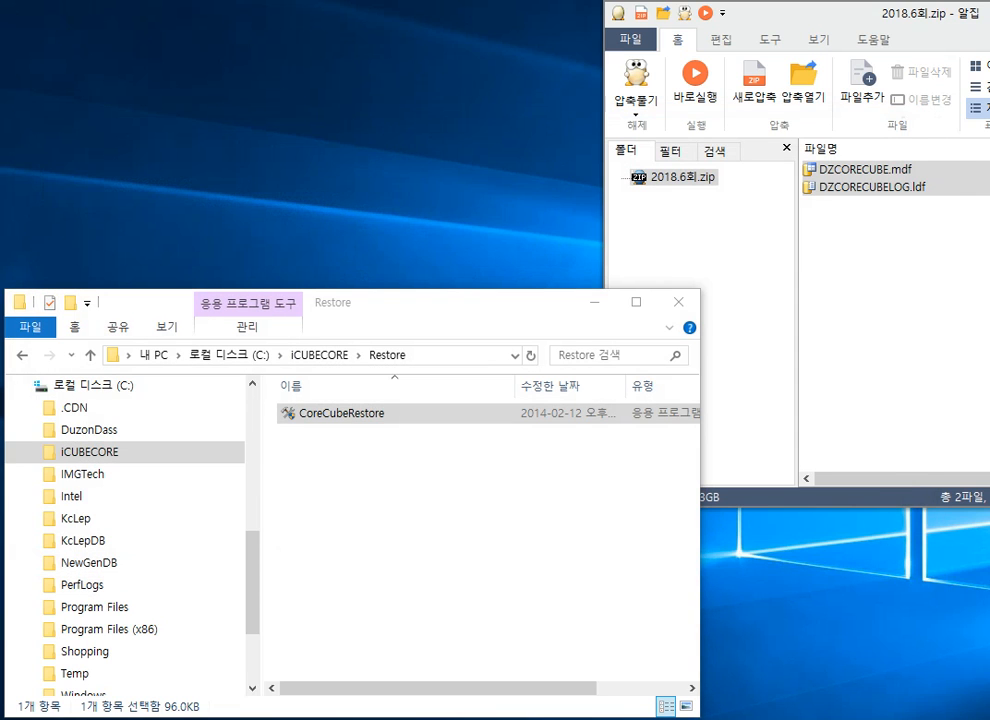
# Minimize the Restore folder window and launch iCUBE 핵심ERP 2018 from the desktop.
pyautogui.click(594, 300)
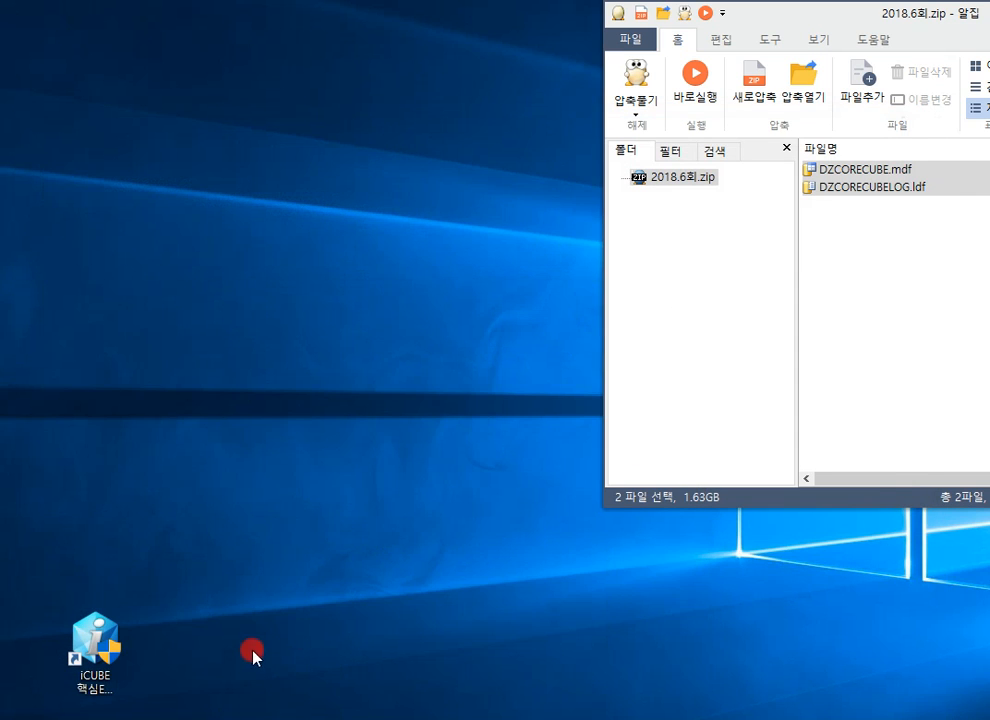
pyautogui.doubleClick(108, 652)
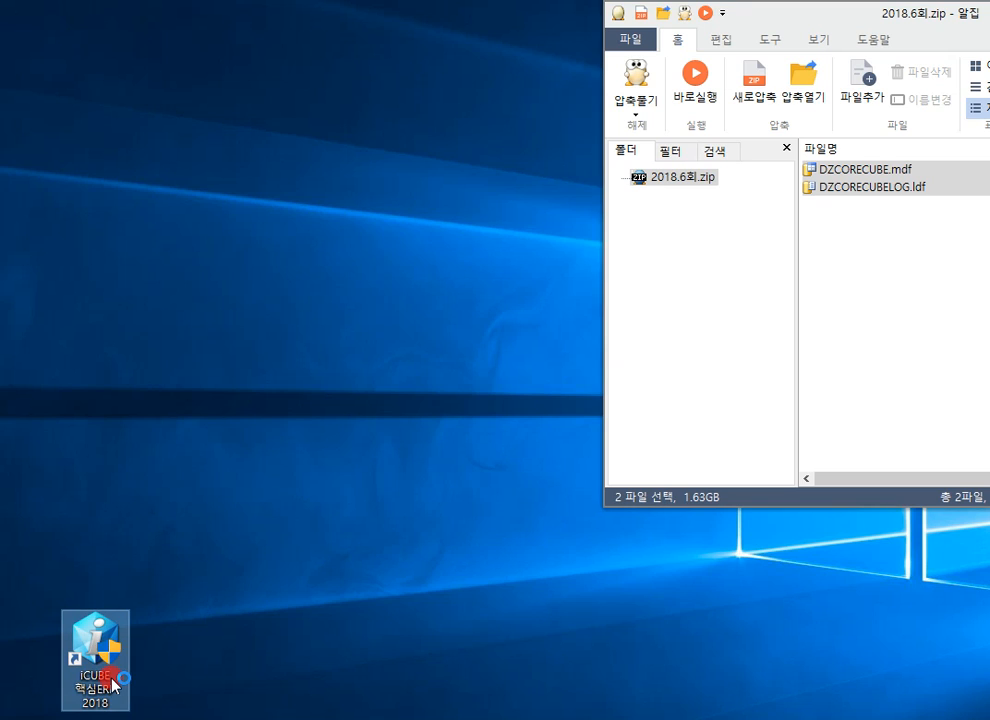
pyautogui.click(400, 497)
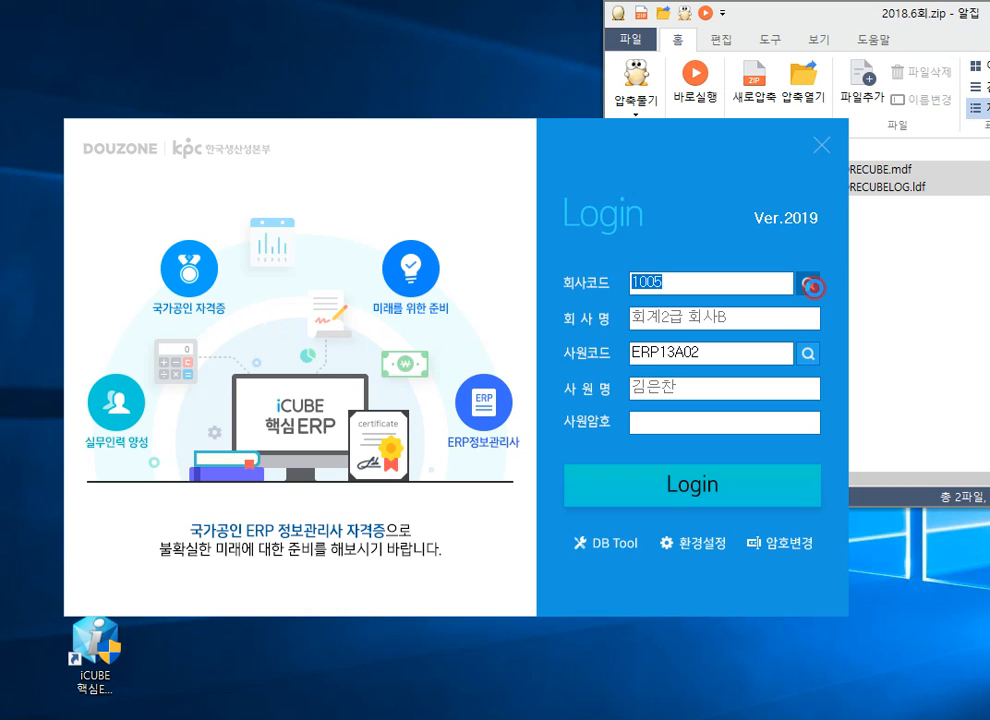
# Log in to company 1005 회계2급 회사B as the first employee in the employee code list.
pyautogui.click(813, 287)
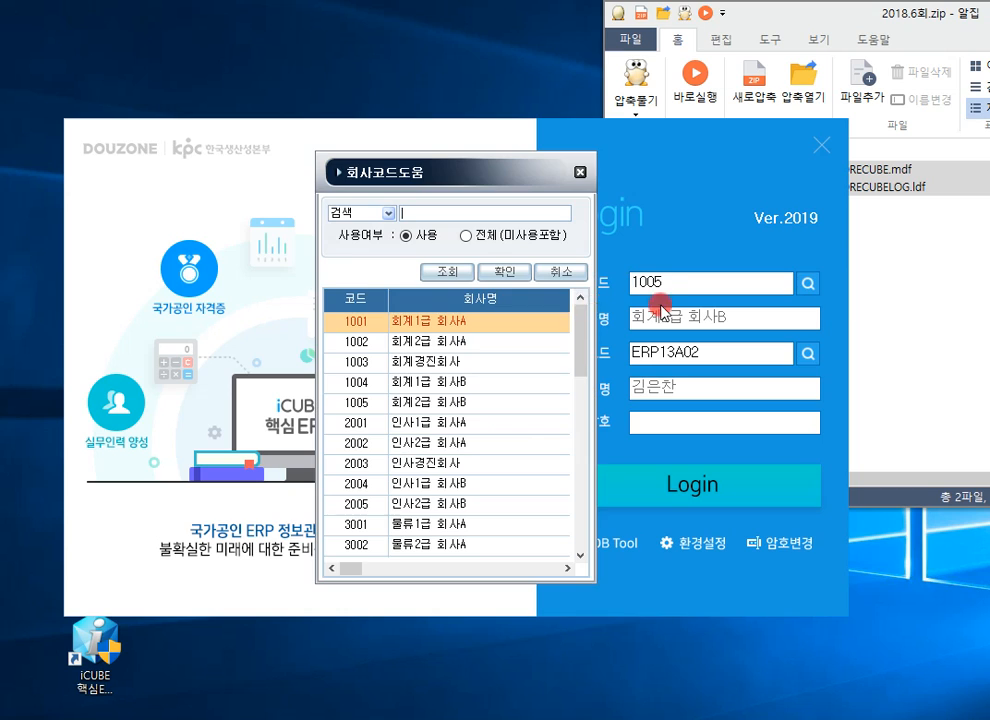
pyautogui.click(463, 406)
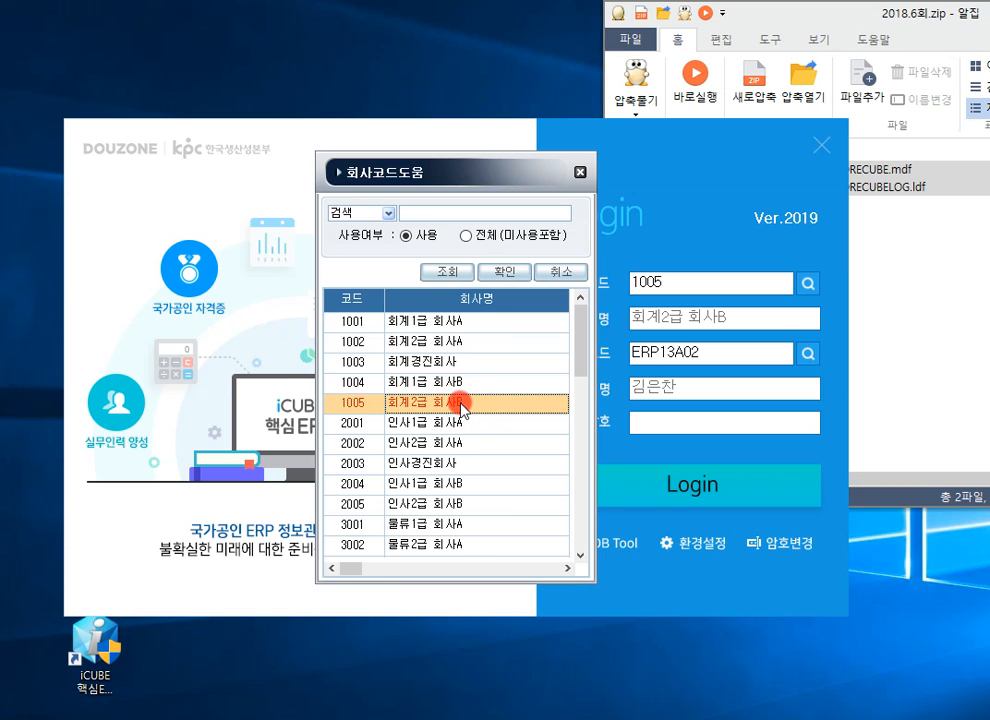
pyautogui.doubleClick(463, 406)
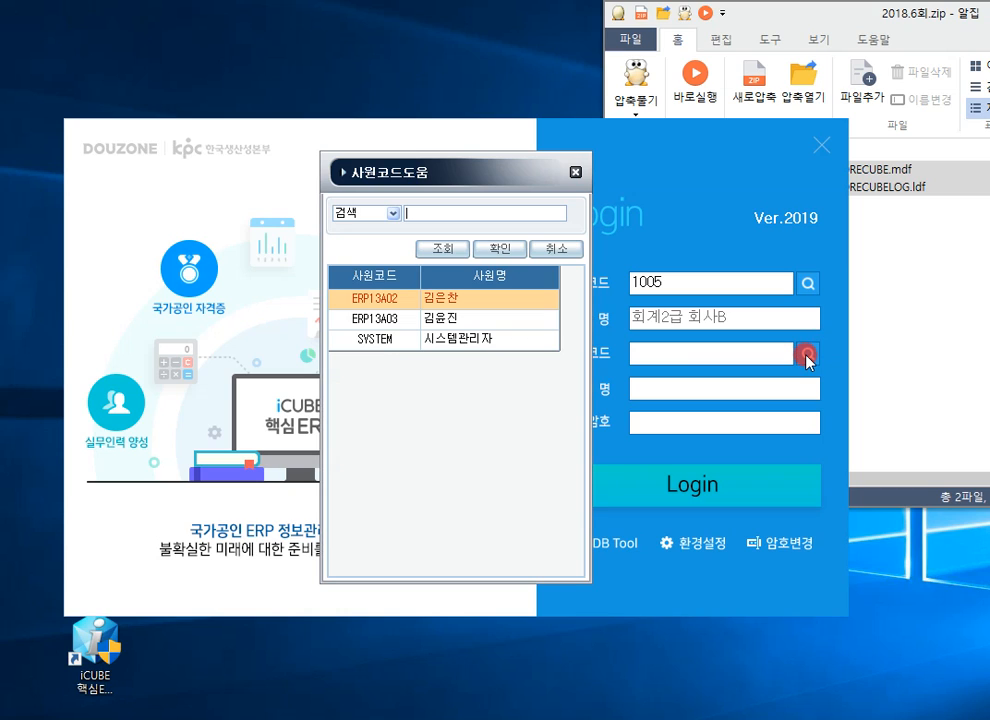
pyautogui.doubleClick(435, 299)
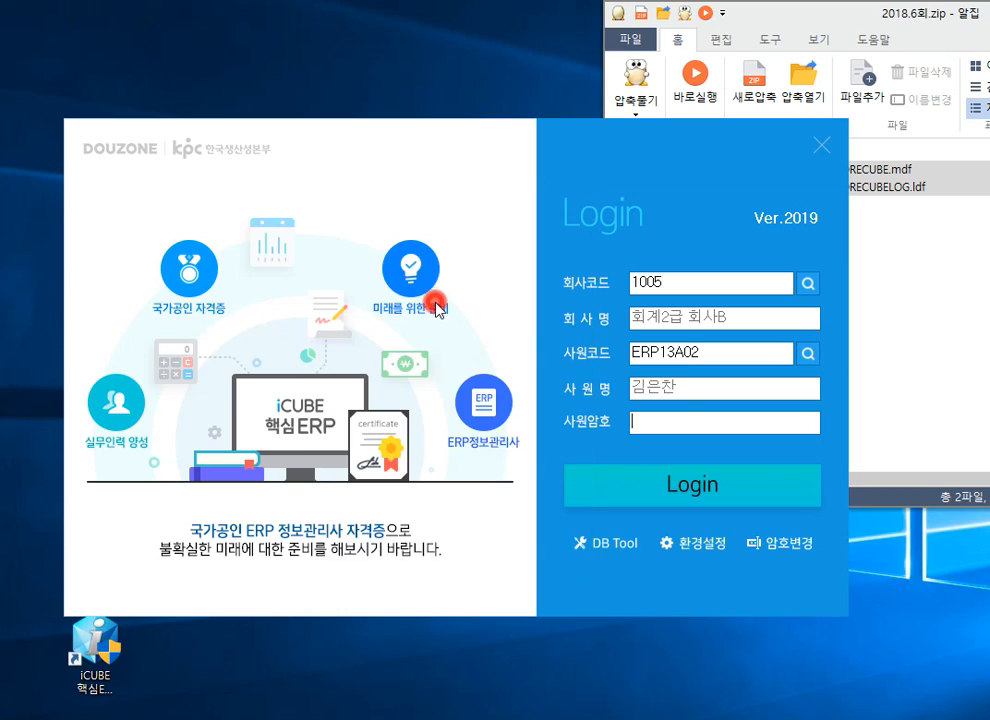
pyautogui.click(746, 496)
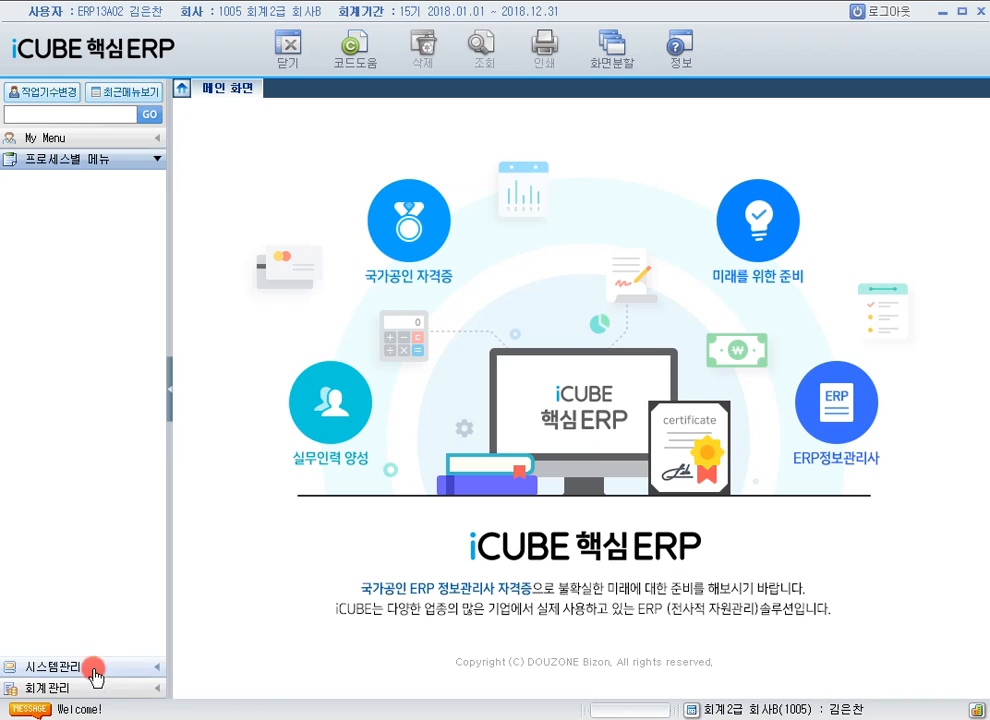
# Open 사원등록 in the 회사등록정보 group of 시스템관리, clear both department range codes and query the employees of all departments.
pyautogui.click(145, 675)
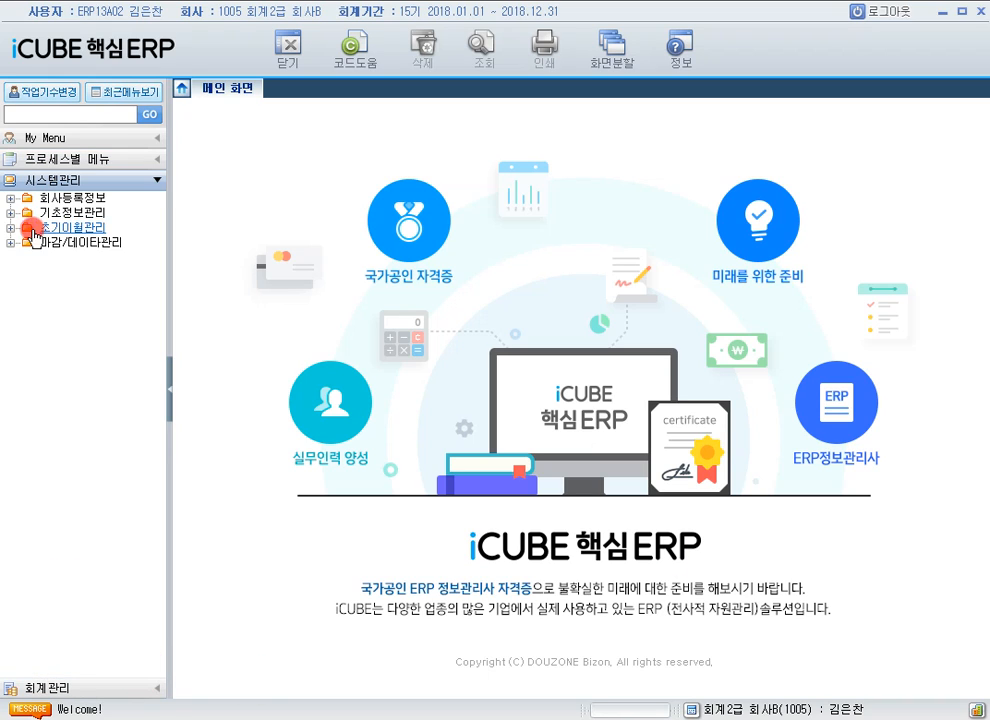
pyautogui.click(12, 200)
pyautogui.click(70, 257)
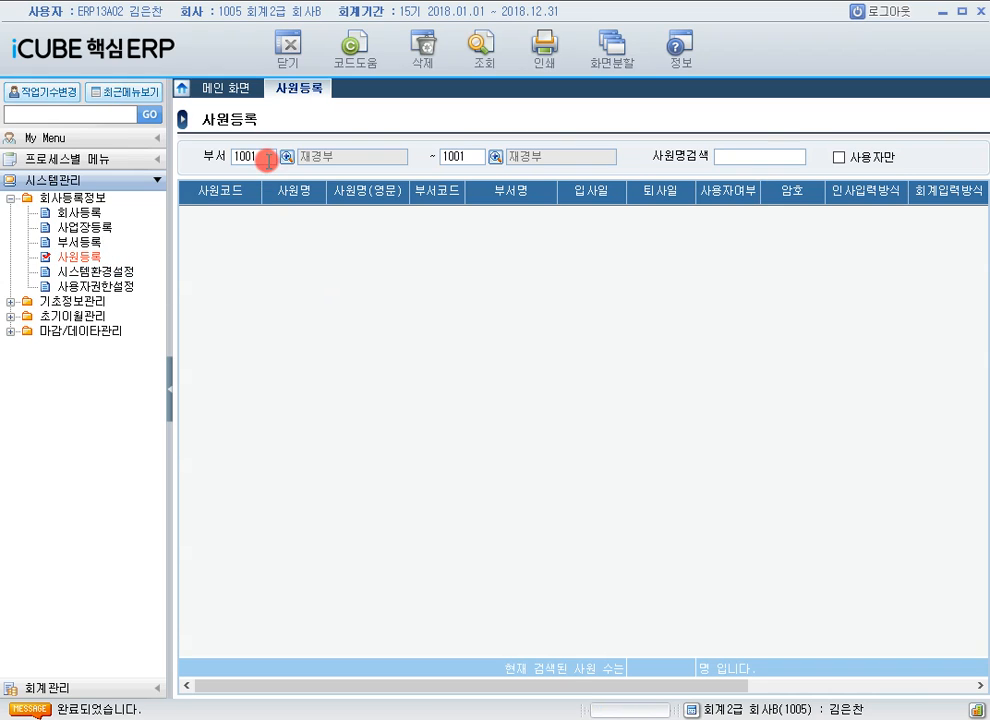
pyautogui.click(263, 157)
pyautogui.press('BackSpace')
pyautogui.click(474, 157)
pyautogui.press('BackSpace')
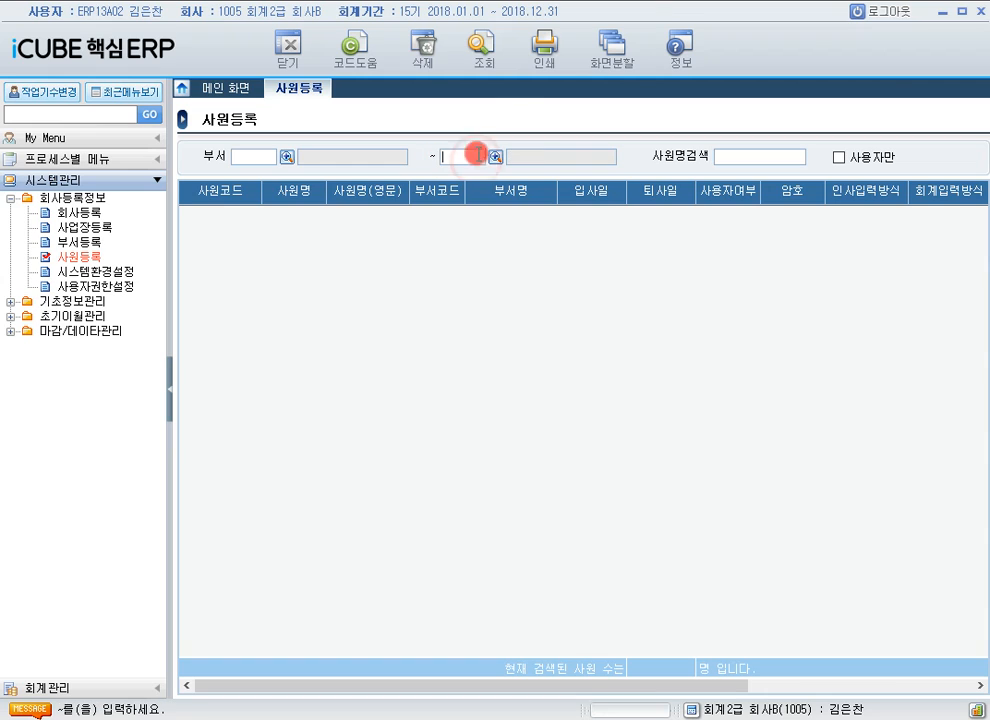
pyautogui.click(481, 72)
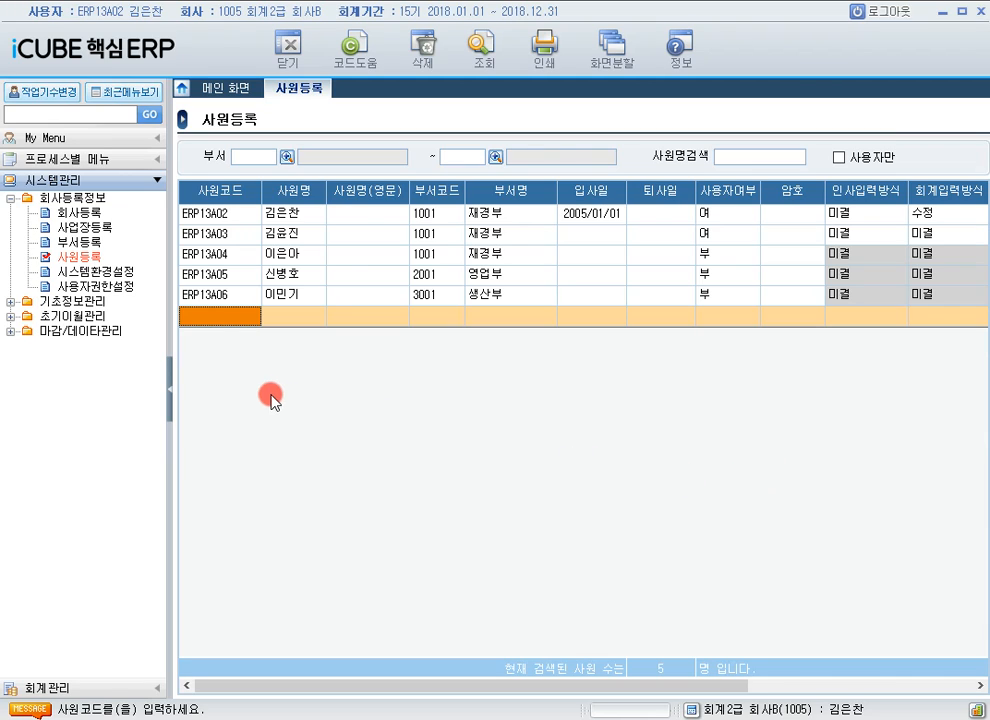
# Open 시스템환경설정, filter 조회구분 to 2. 회계 and select the 전표출력기본양식 entry to check its setting.
pyautogui.click(121, 271)
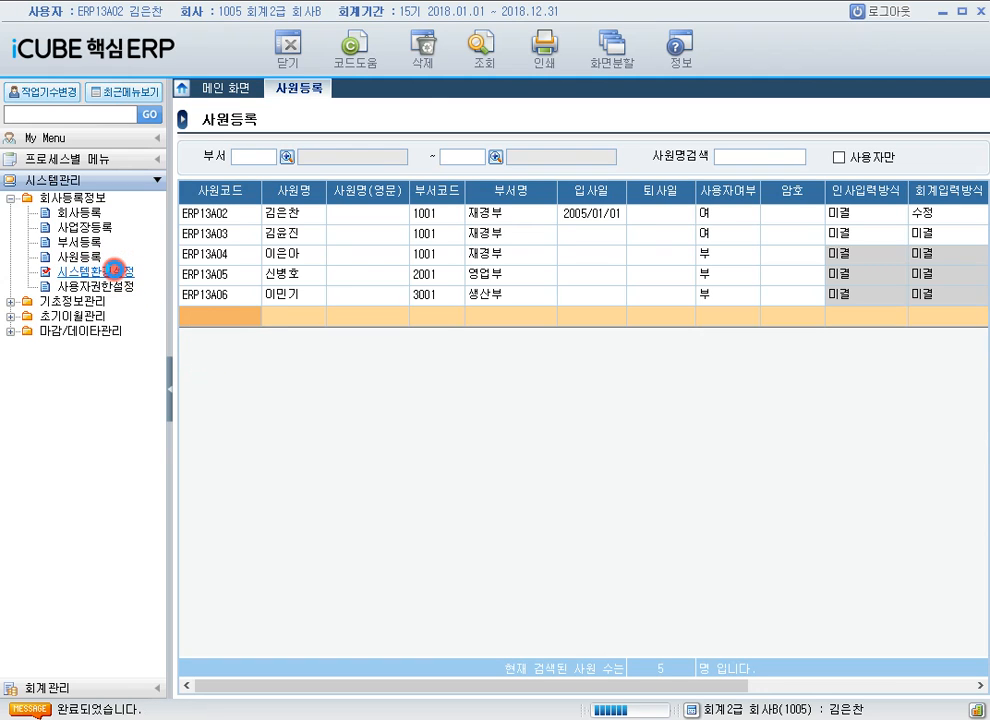
pyautogui.click(325, 157)
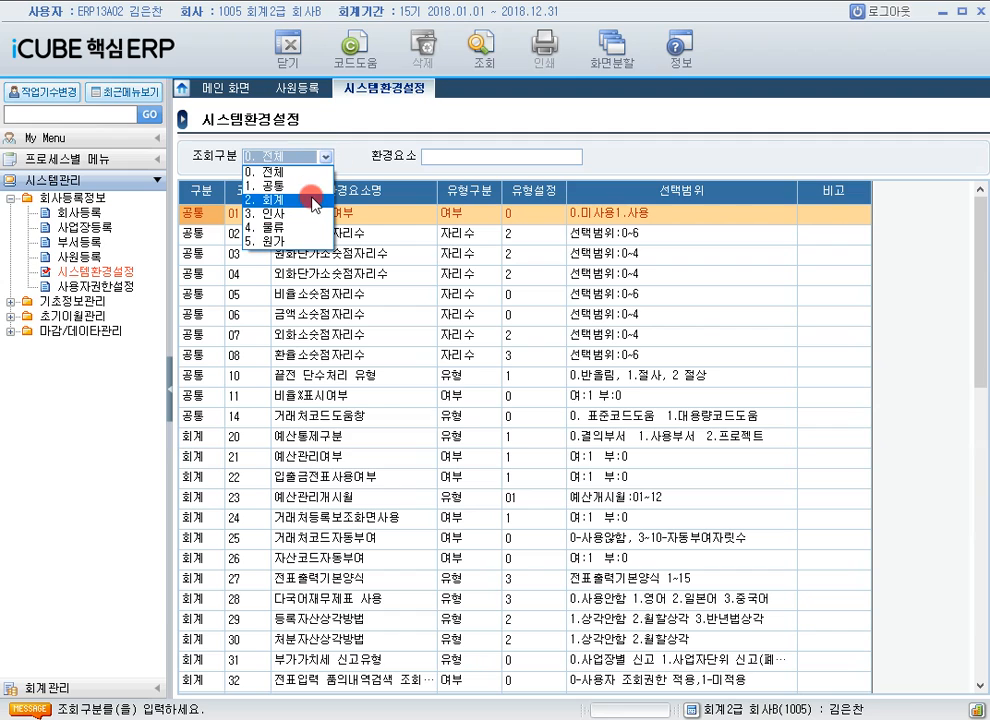
pyautogui.click(314, 200)
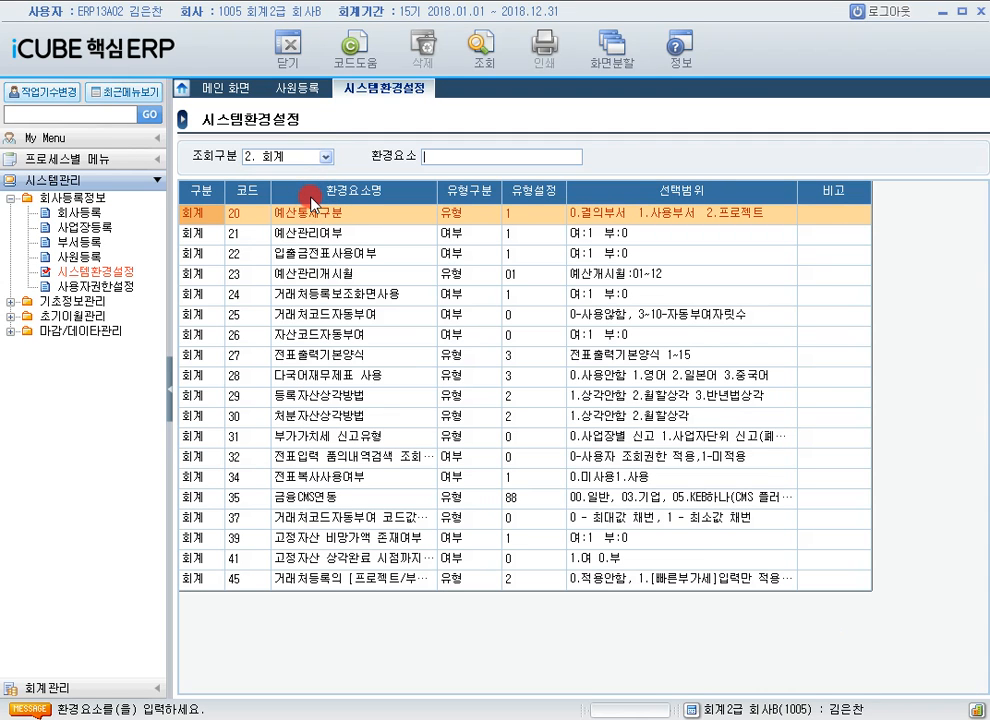
pyautogui.click(357, 358)
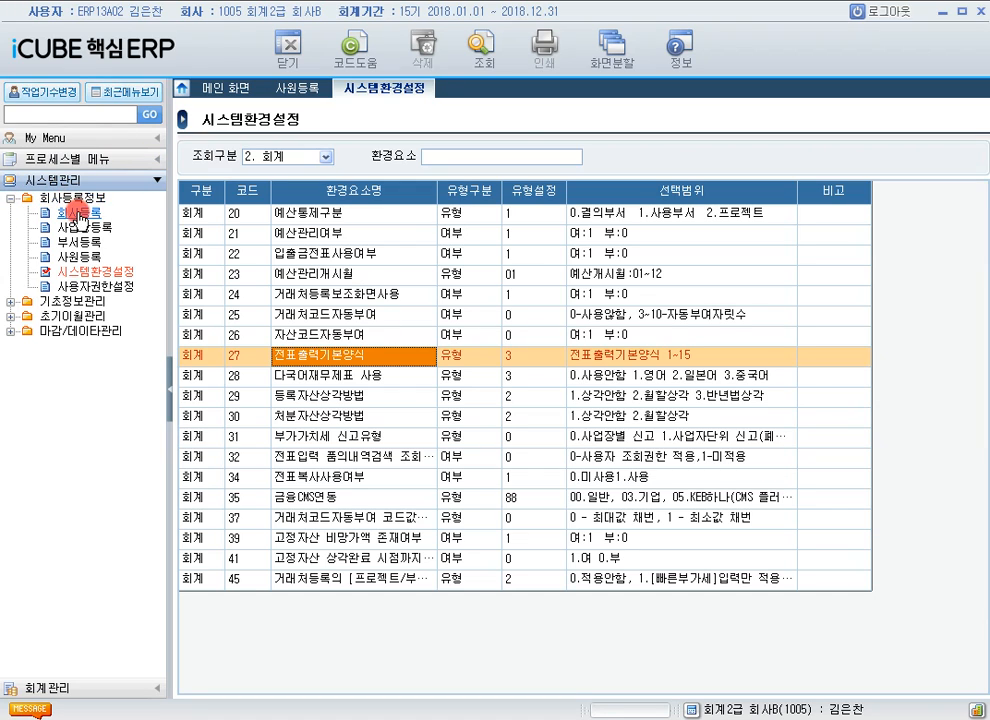
# Look through 기초정보관리 in 시스템관리 and 전표/장부관리 in 회계관리, selecting the entries 관리항목원장 and 관리내역현황.
pyautogui.click(11, 302)
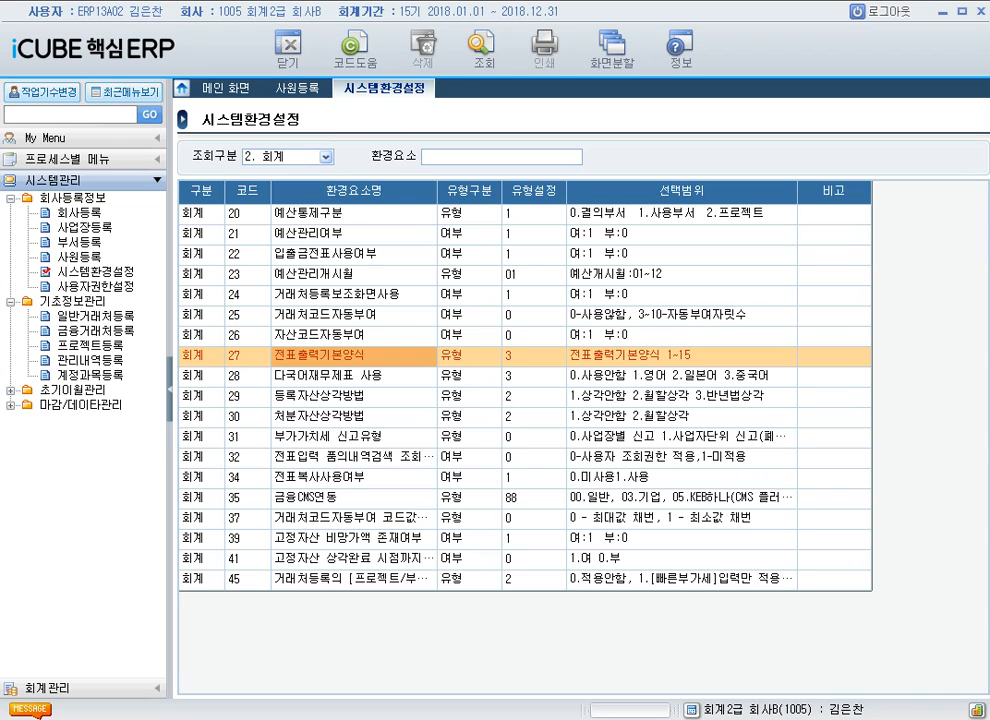
pyautogui.click(151, 697)
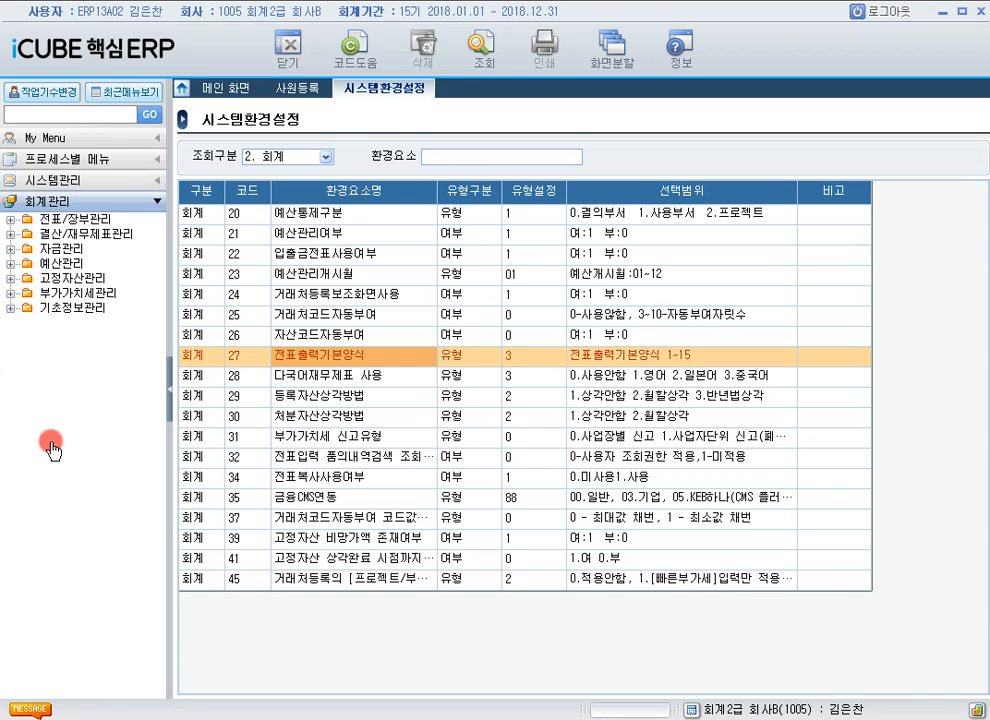
pyautogui.click(11, 219)
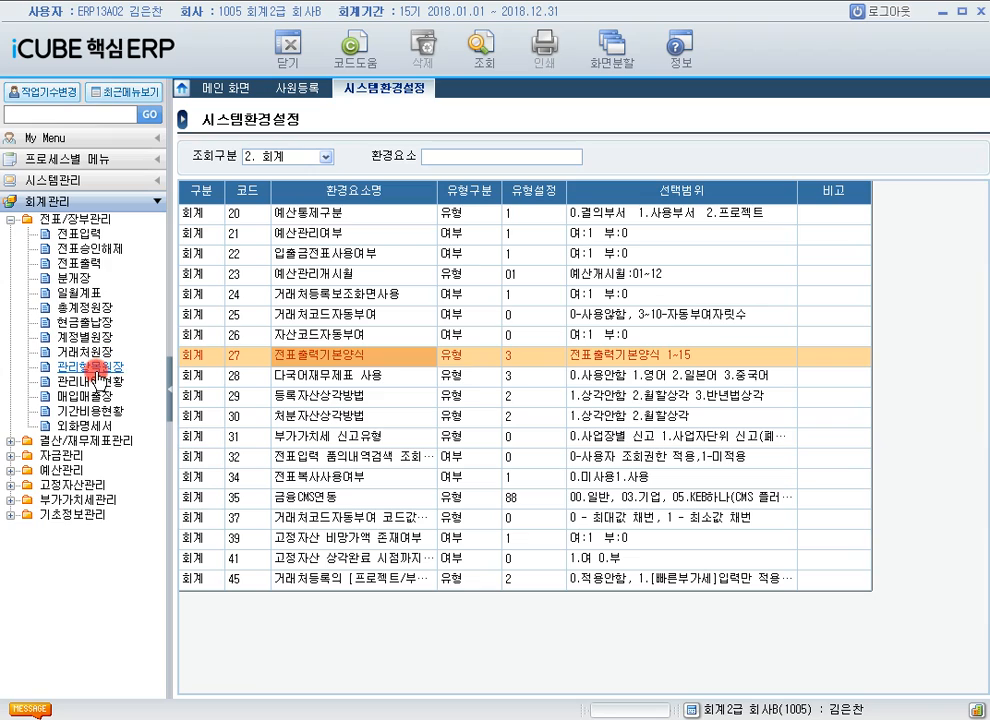
pyautogui.click(93, 368)
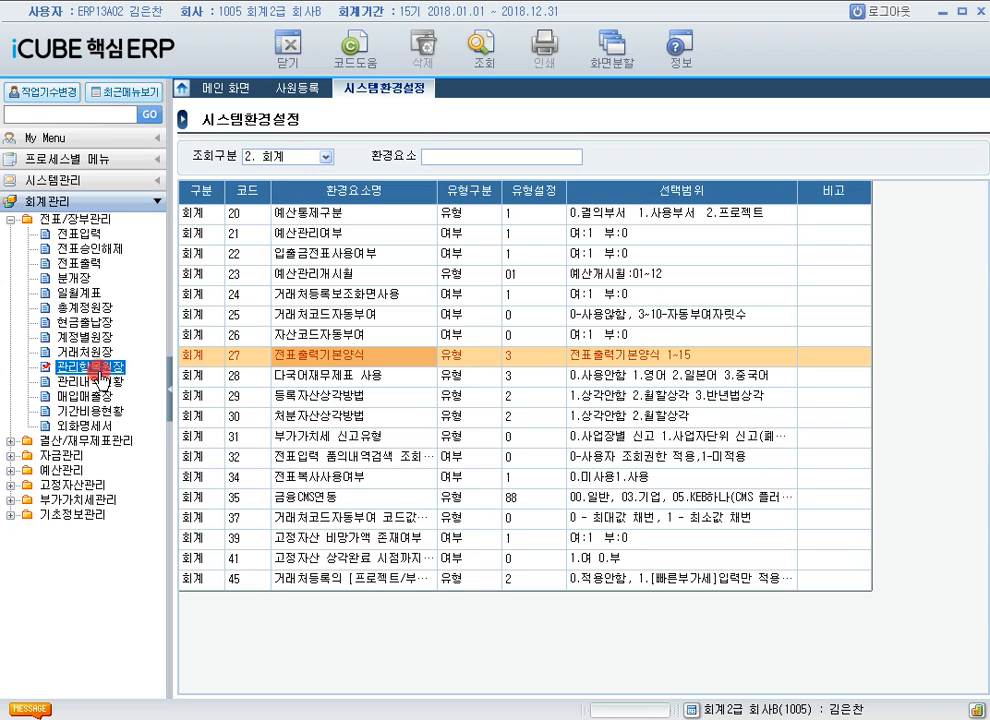
pyautogui.click(104, 382)
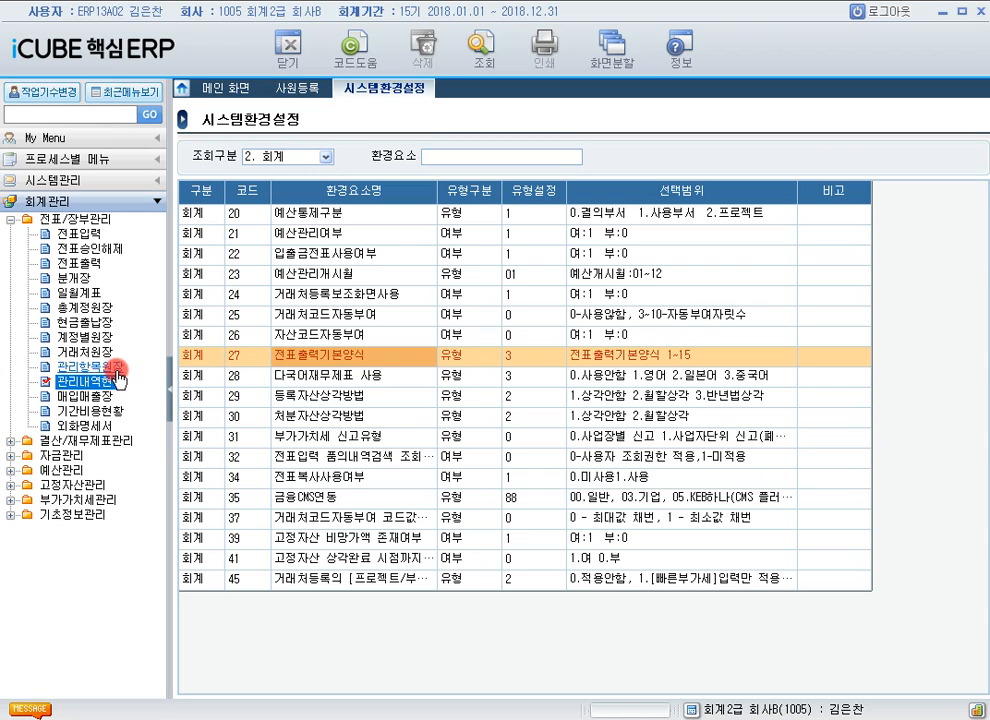
pyautogui.click(117, 367)
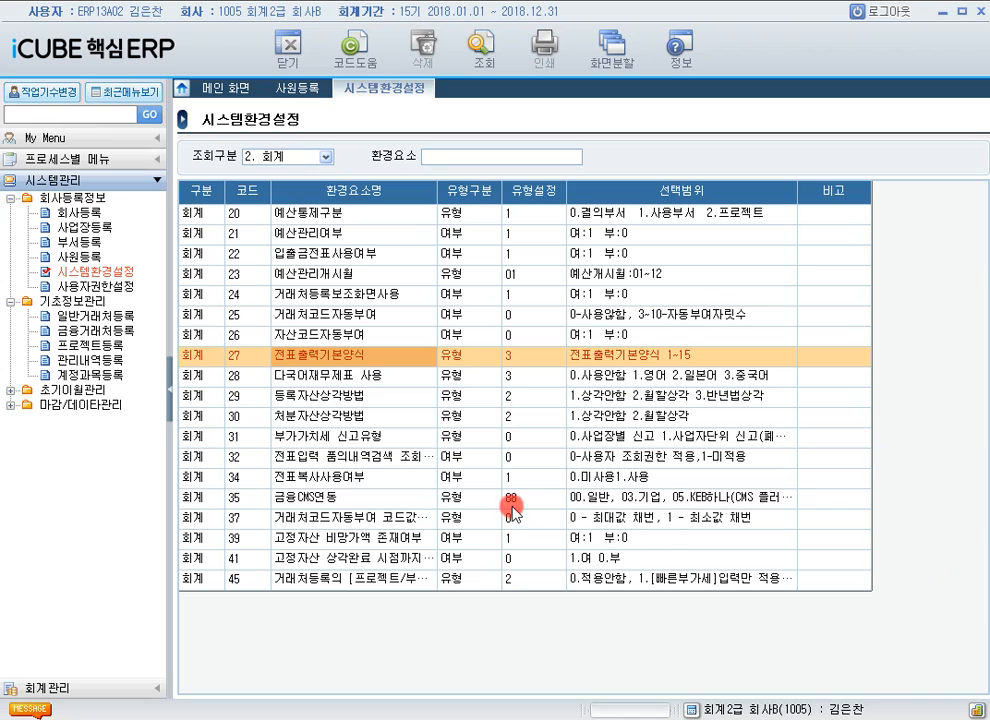
# Open 일월계표 in the 전표/장부관리 group of 회계관리 and query the daily table for 2018/11/01 to 2018/11/30.
pyautogui.click(155, 690)
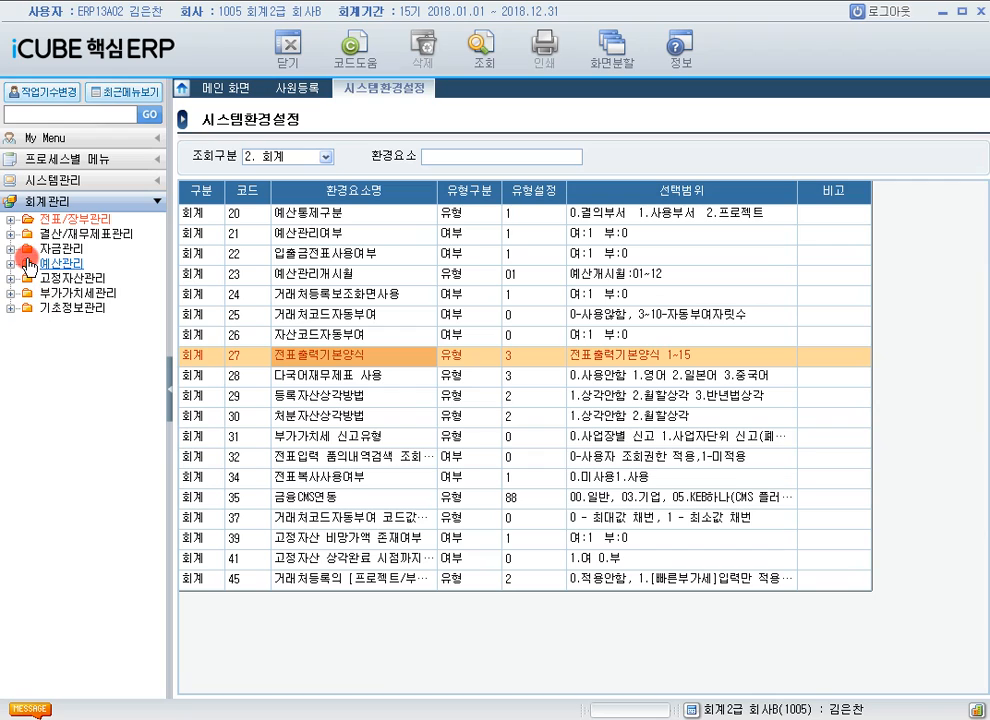
pyautogui.click(11, 220)
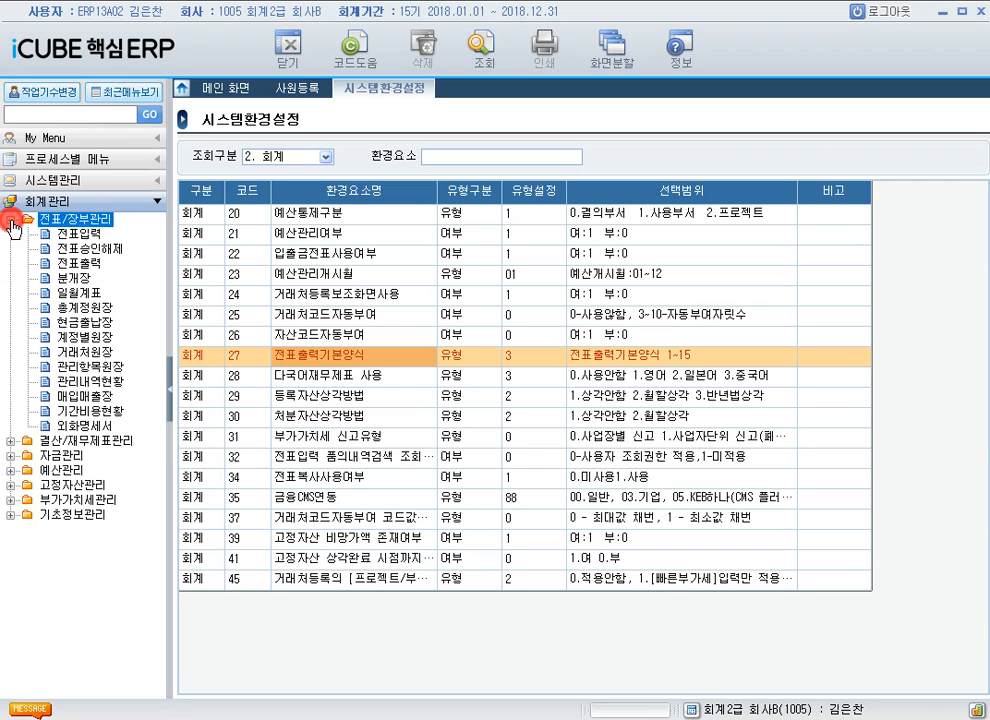
pyautogui.click(92, 294)
pyautogui.doubleClick(90, 294)
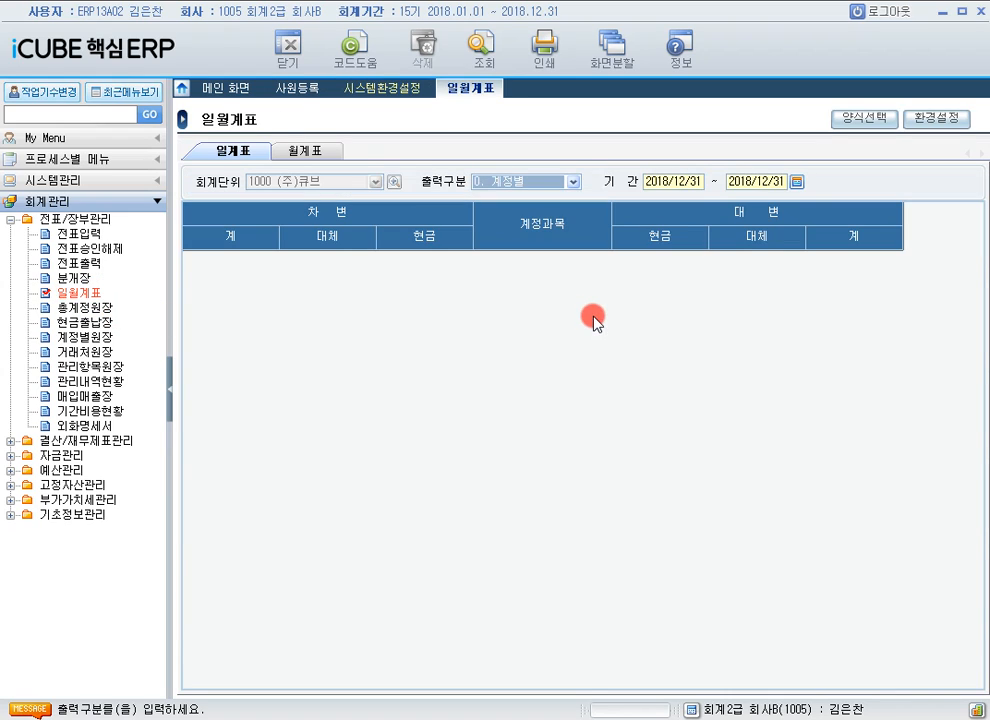
pyautogui.click(690, 182)
pyautogui.write('2018/')
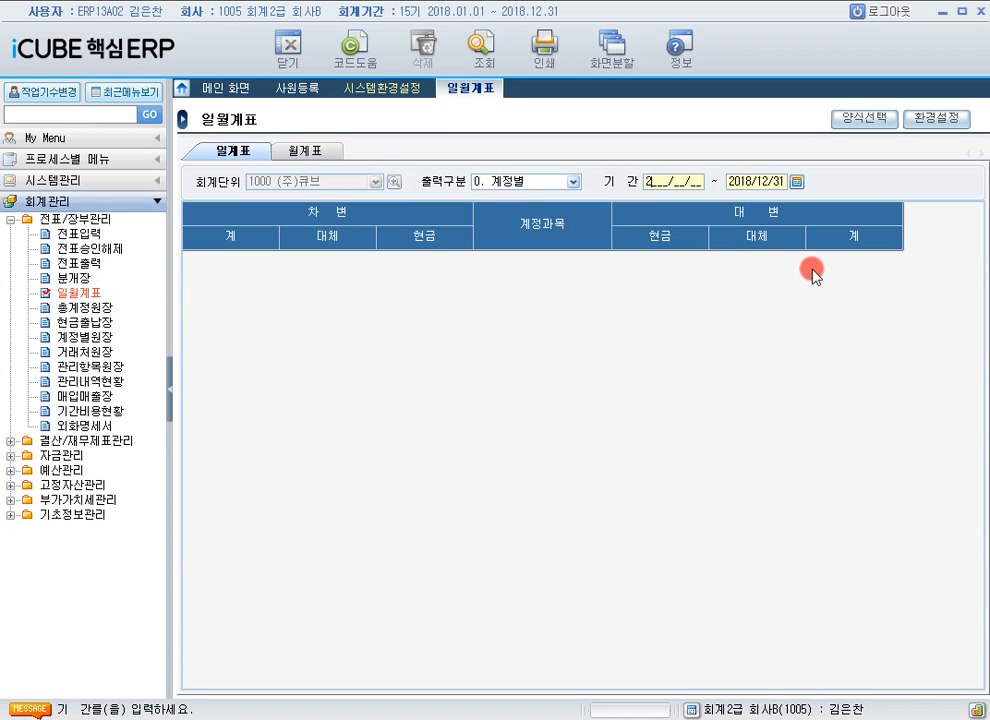
pyautogui.write('11/01 ~ ')
pyautogui.write('2018/1')
pyautogui.write('1/30')
pyautogui.press('Return')
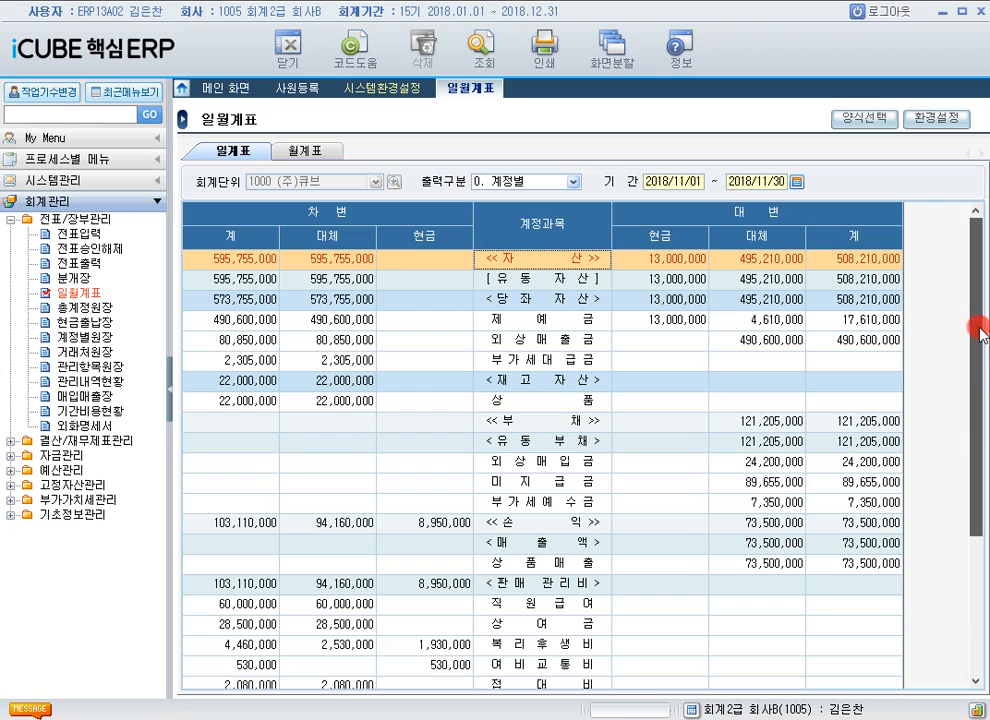
# Examine the debit cash amounts of the 판매관리비 accounts, checking 복리후생비, 여비교통비, 차량유지비, 사무용품비 and 소모품비.
pyautogui.click(433, 260)
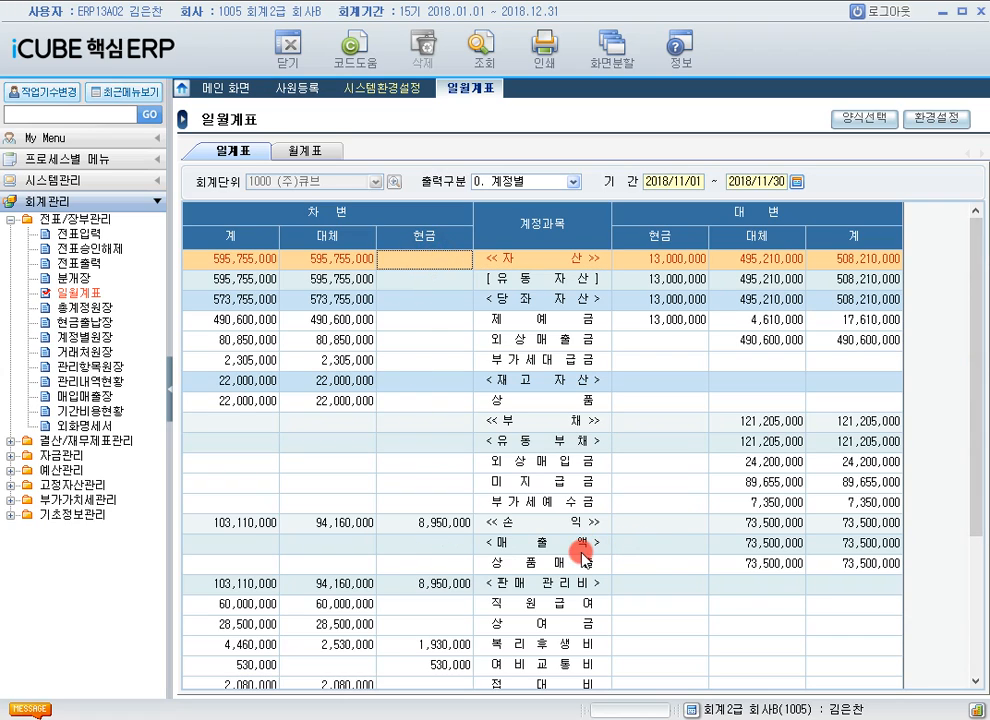
pyautogui.click(576, 583)
pyautogui.scroll(-2, 580, 595)
pyautogui.scroll(-1, 576, 580)
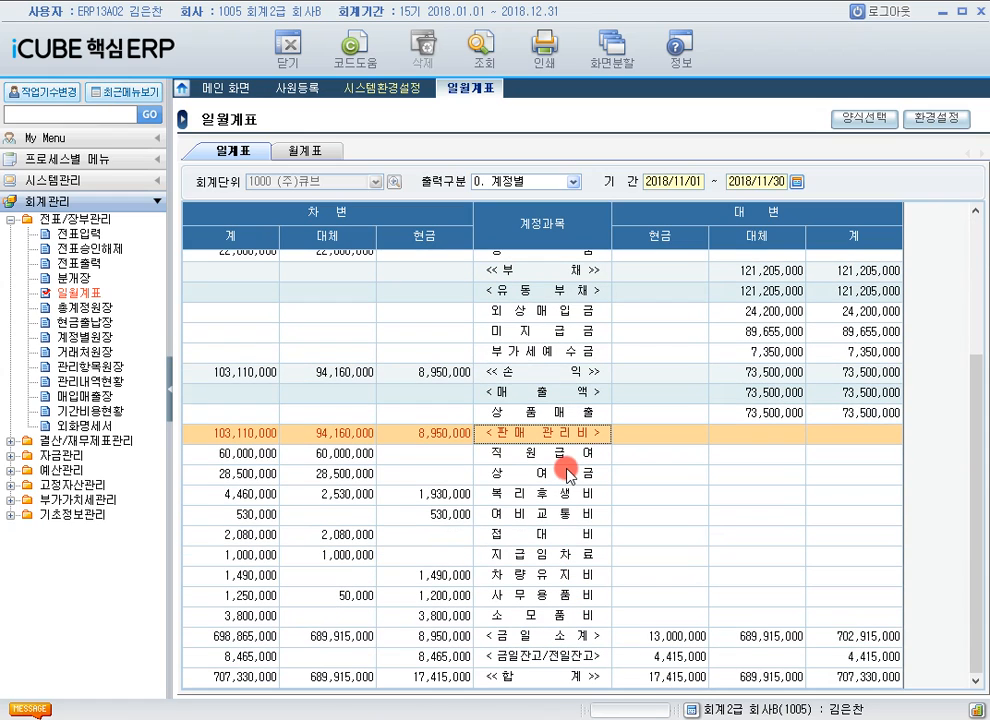
pyautogui.click(566, 454)
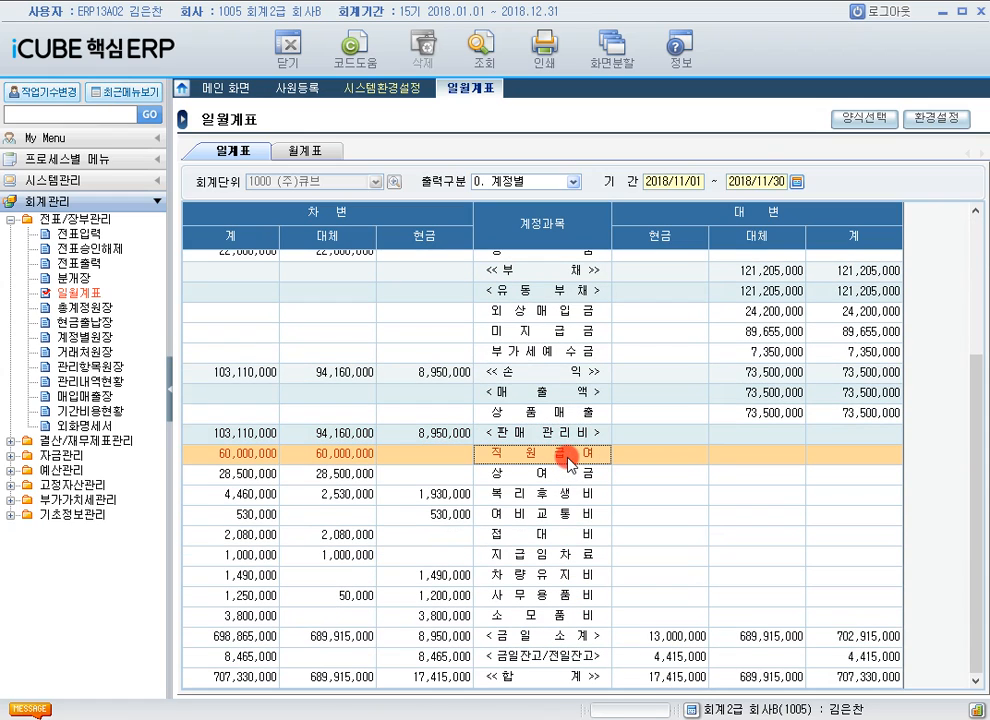
pyautogui.click(575, 618)
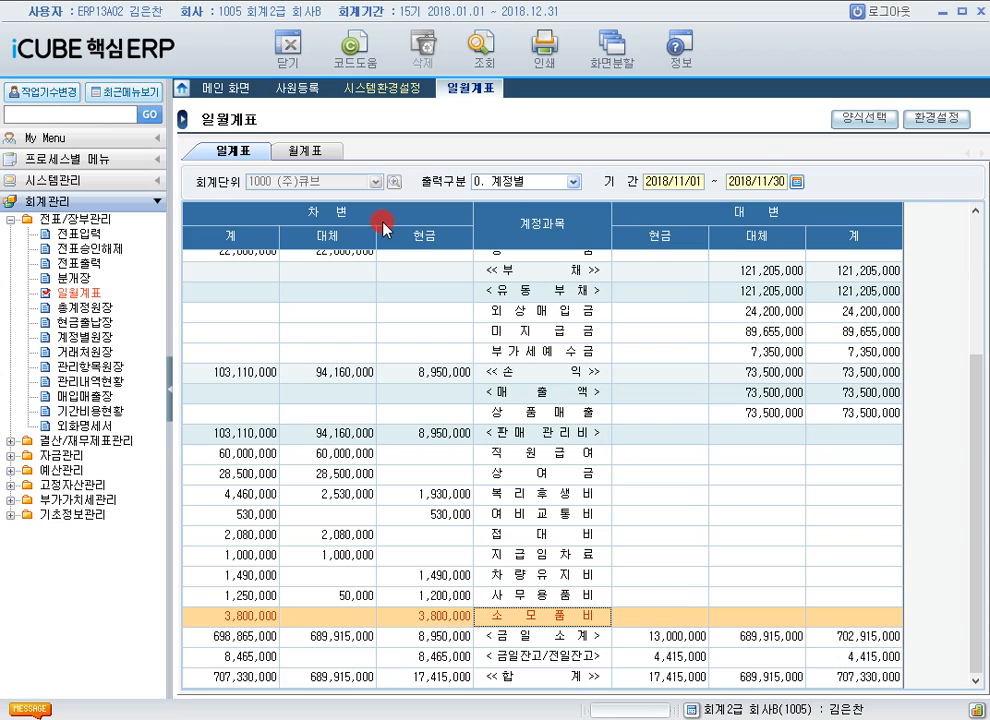
pyautogui.click(465, 495)
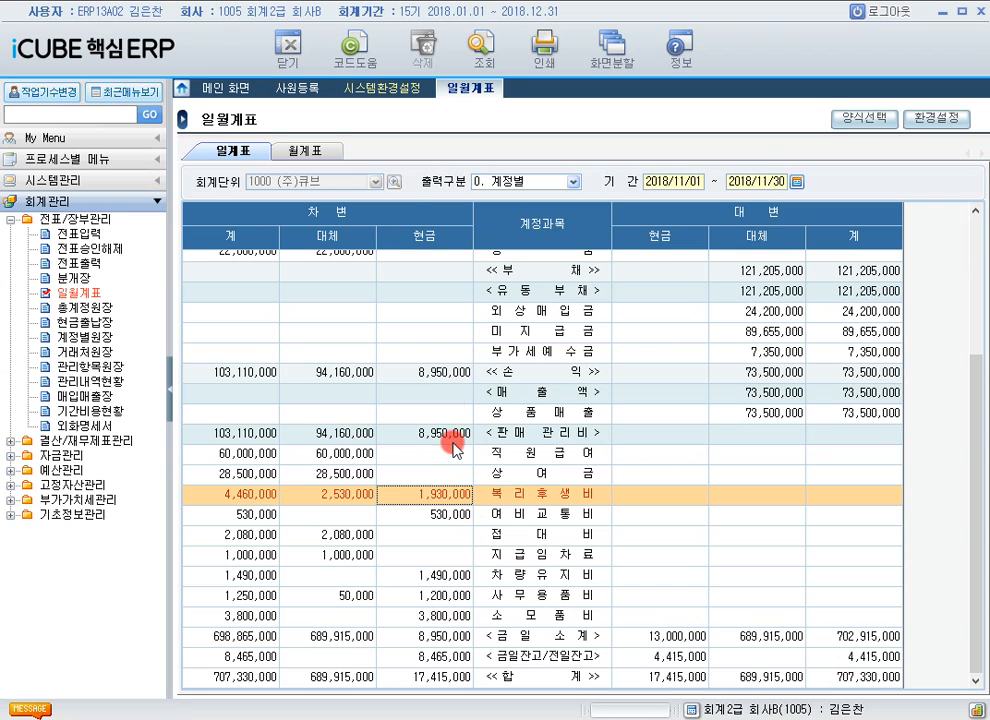
pyautogui.click(450, 515)
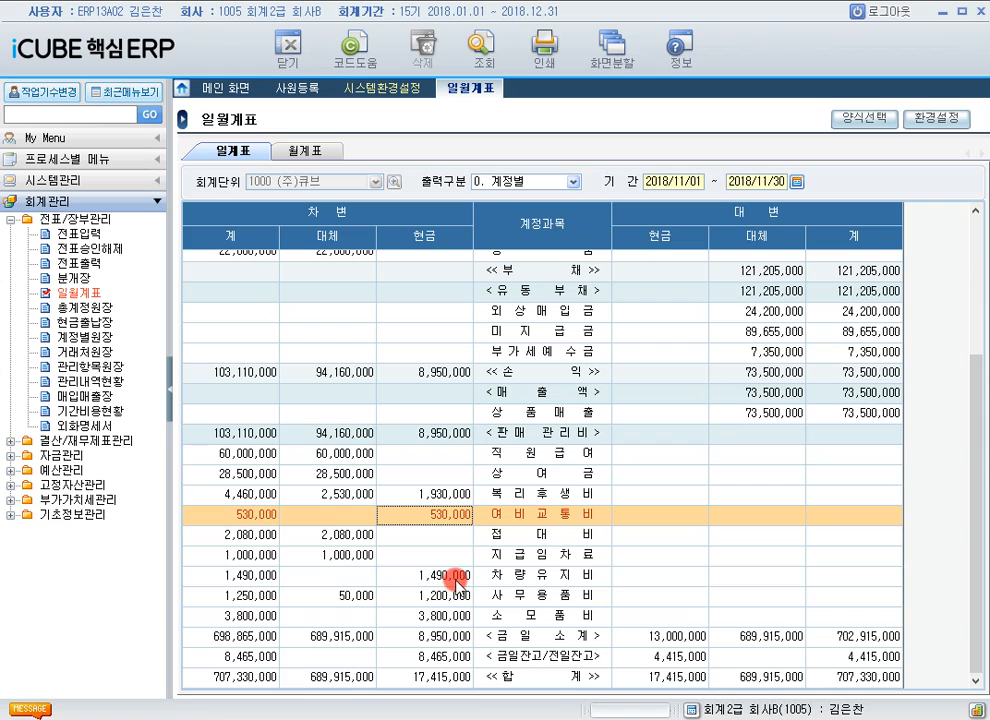
pyautogui.click(455, 578)
pyautogui.click(452, 597)
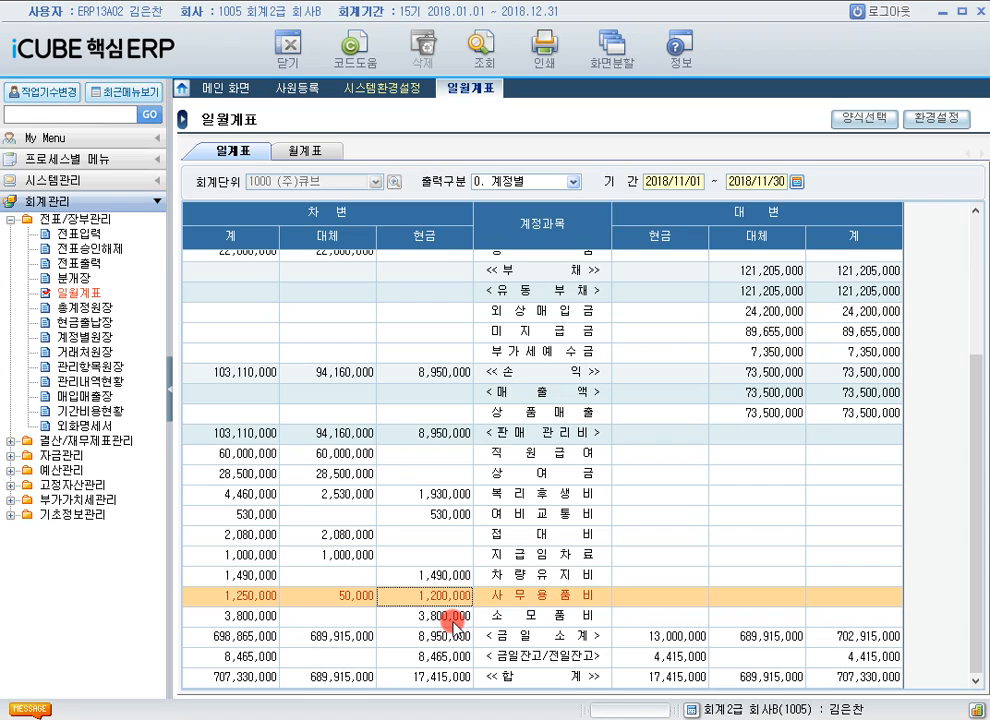
pyautogui.click(452, 619)
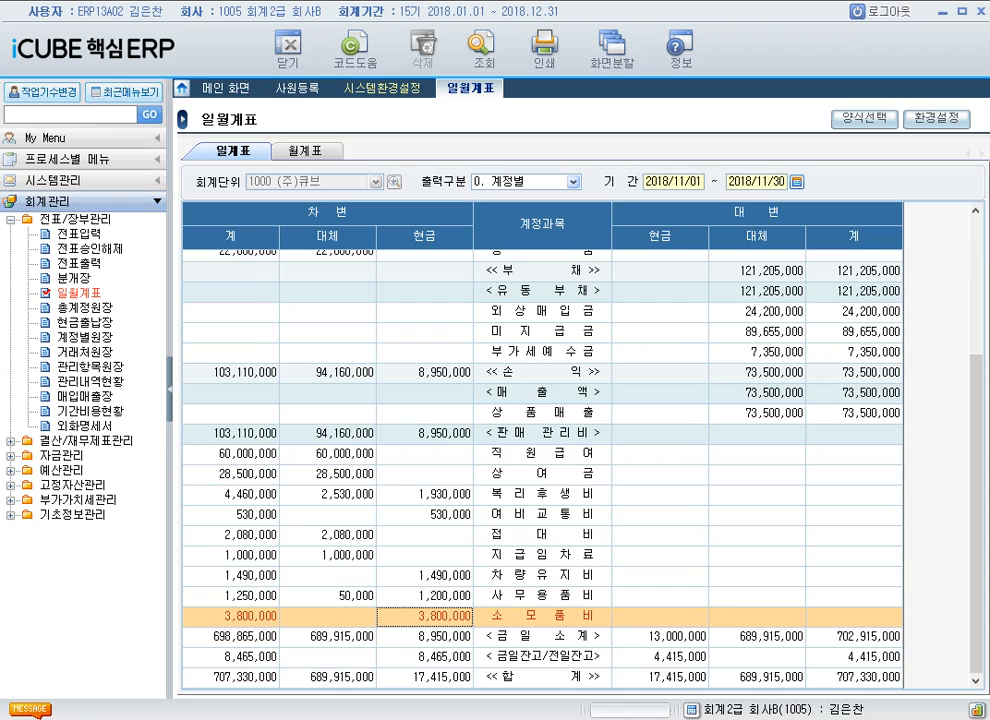
# Open 전표입력, query the slips dated 2018/11/20 and select the 11월 매입 slip to check its type and approval status.
pyautogui.click(86, 236)
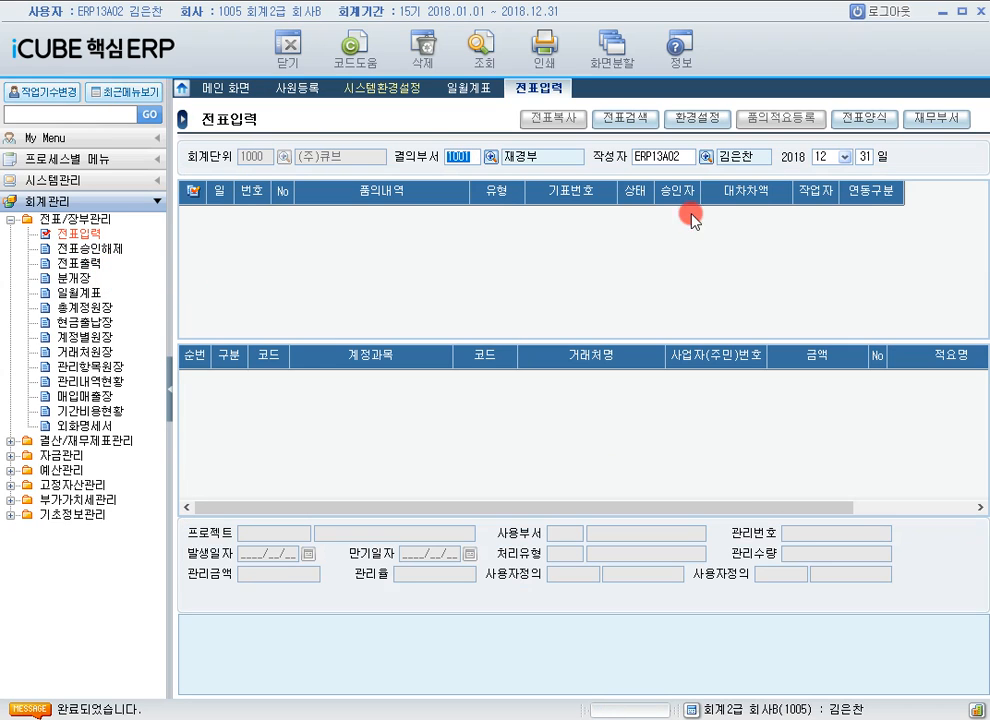
pyautogui.click(838, 158)
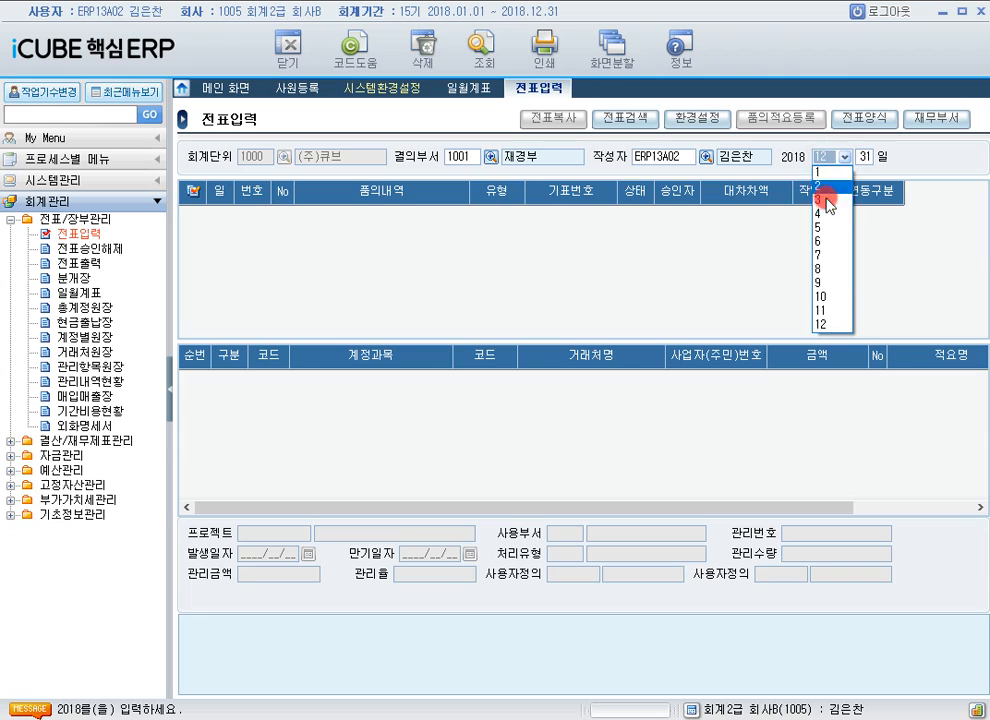
pyautogui.click(820, 312)
pyautogui.click(870, 158)
pyautogui.write('20')
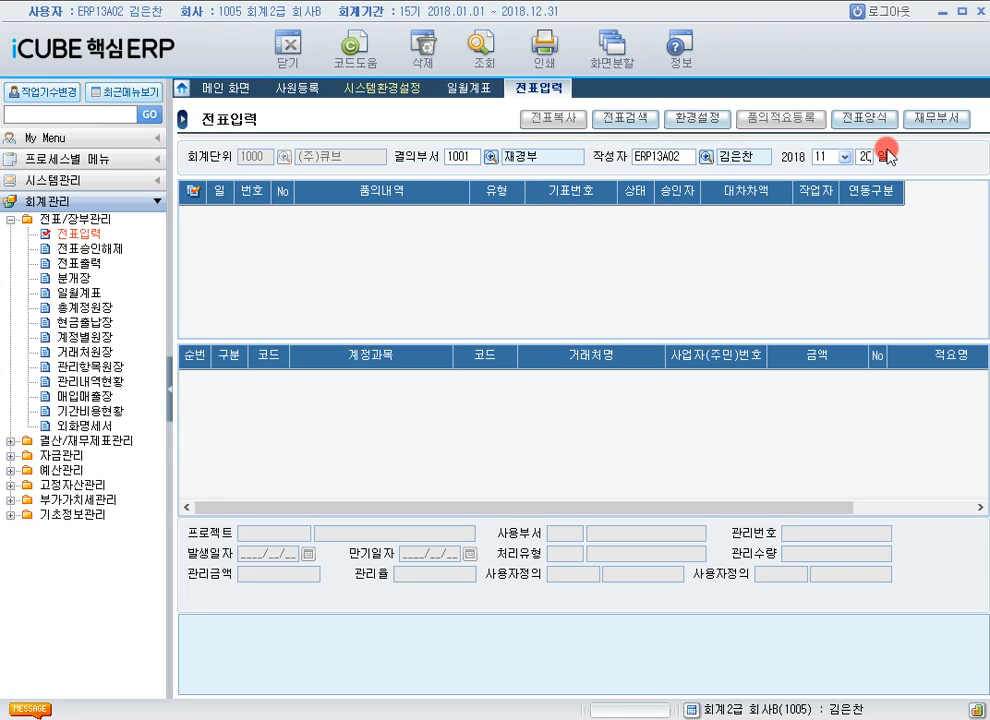
pyautogui.click(482, 52)
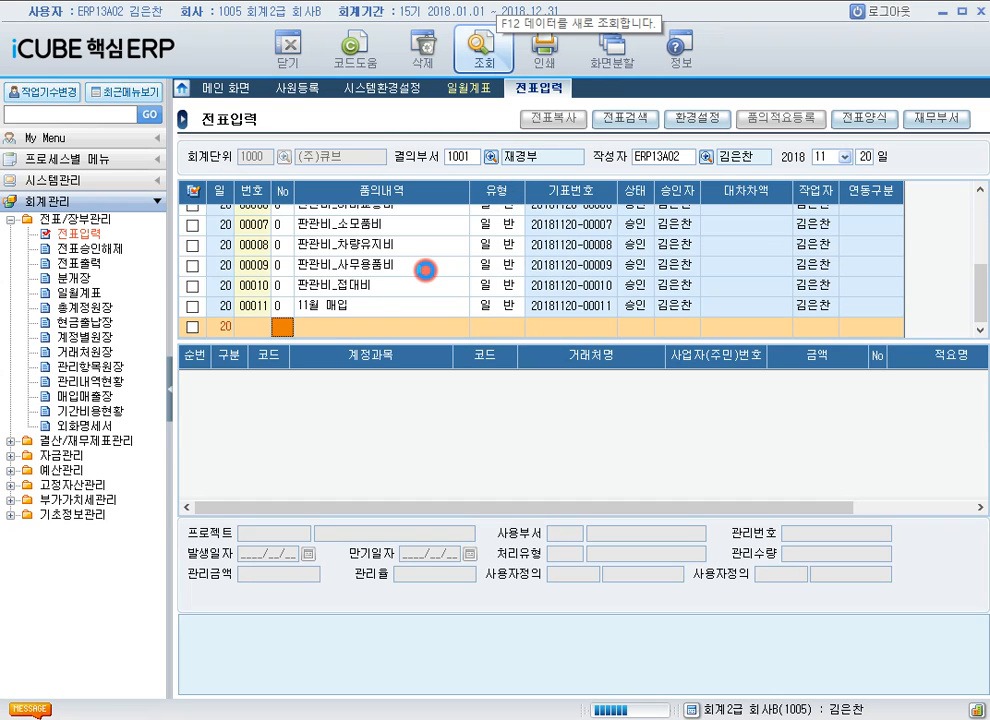
pyautogui.click(628, 313)
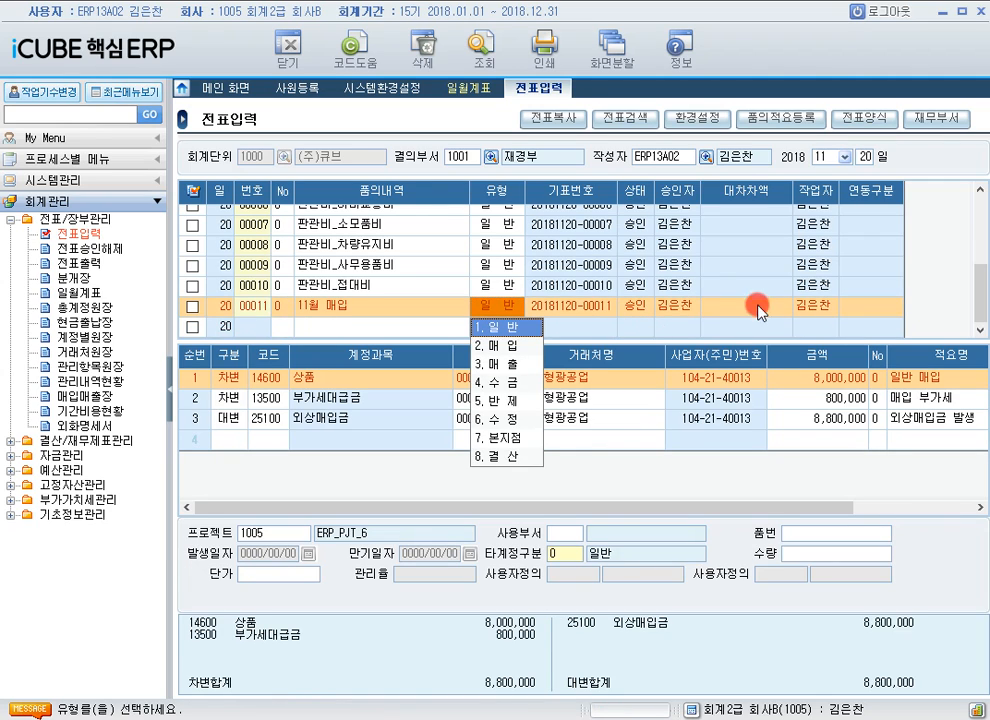
pyautogui.click(636, 318)
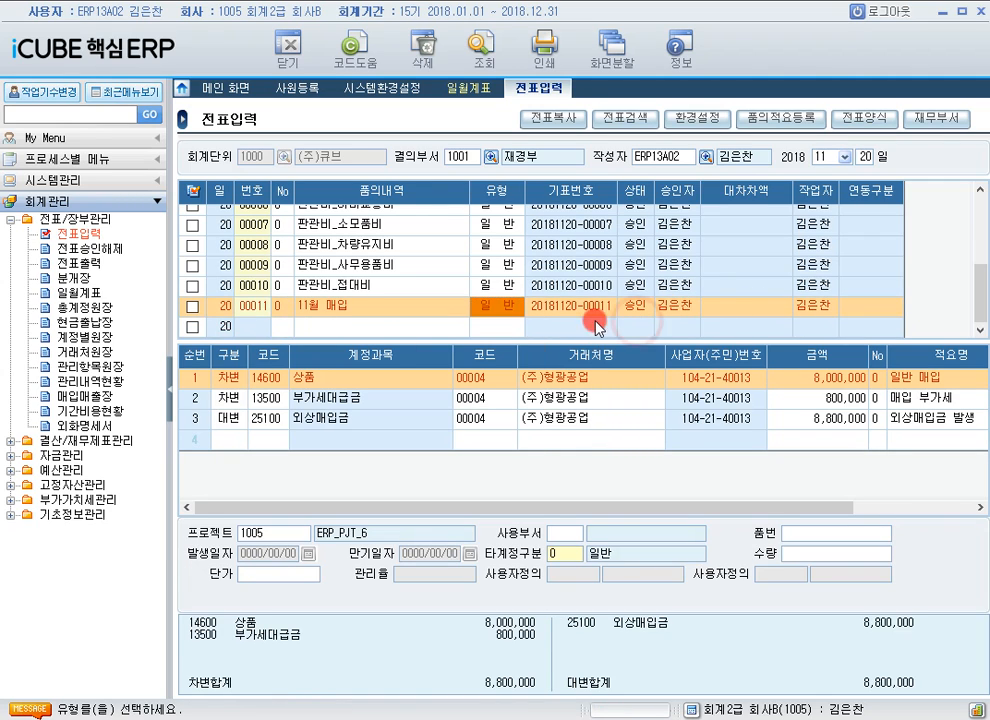
# Return to 사원등록 in 시스템관리 and select the second employee to check the 회계입력방식 setting.
pyautogui.click(155, 182)
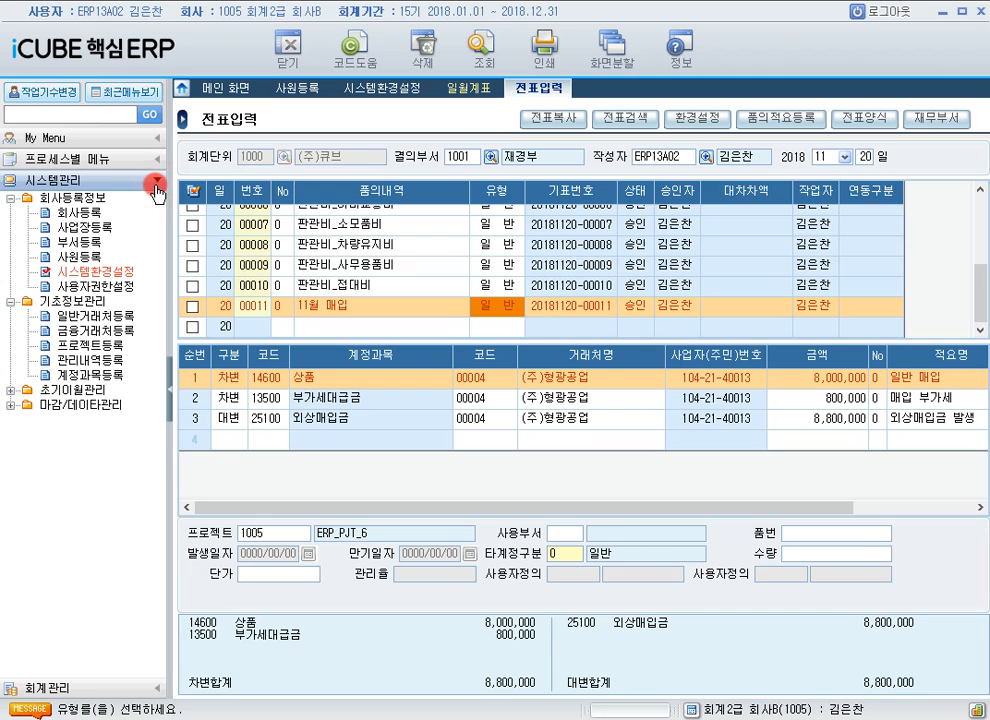
pyautogui.click(97, 259)
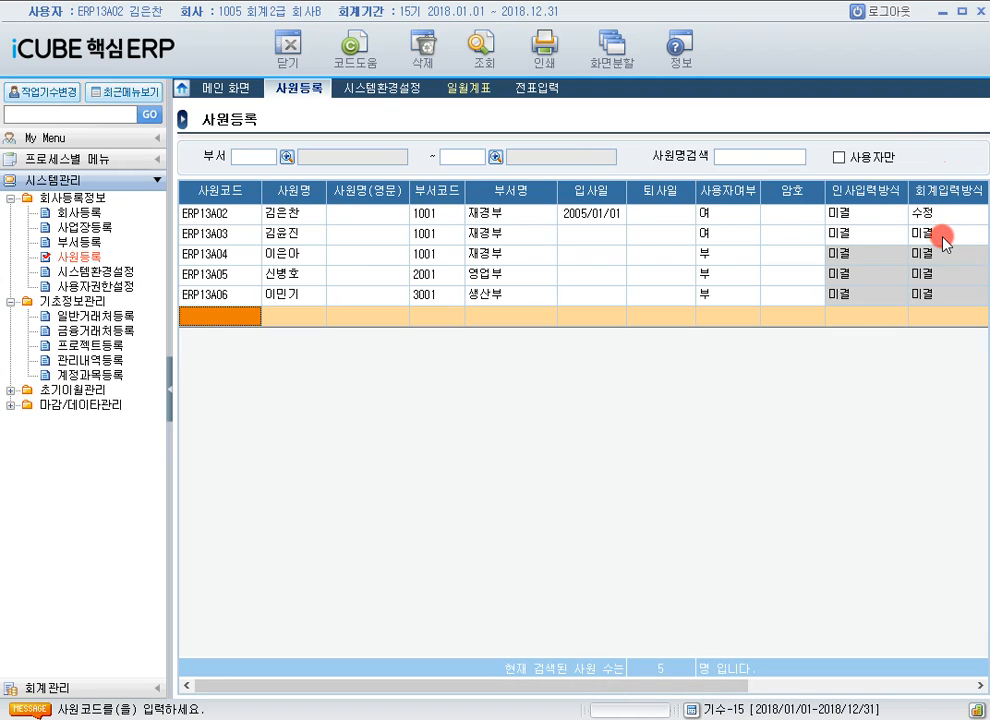
pyautogui.click(290, 236)
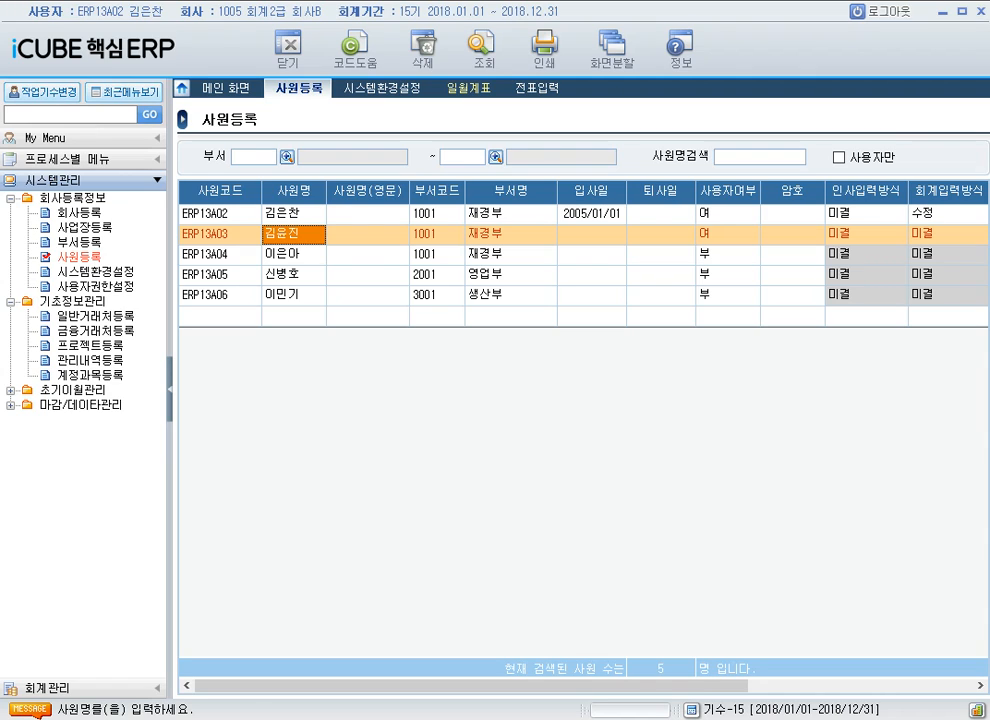
# Open 기간별손익계산서 in 결산/재무제표관리, query the monthly statement for 2018/07 to 2018/12 and examine the 상품매출 row by month.
pyautogui.click(138, 688)
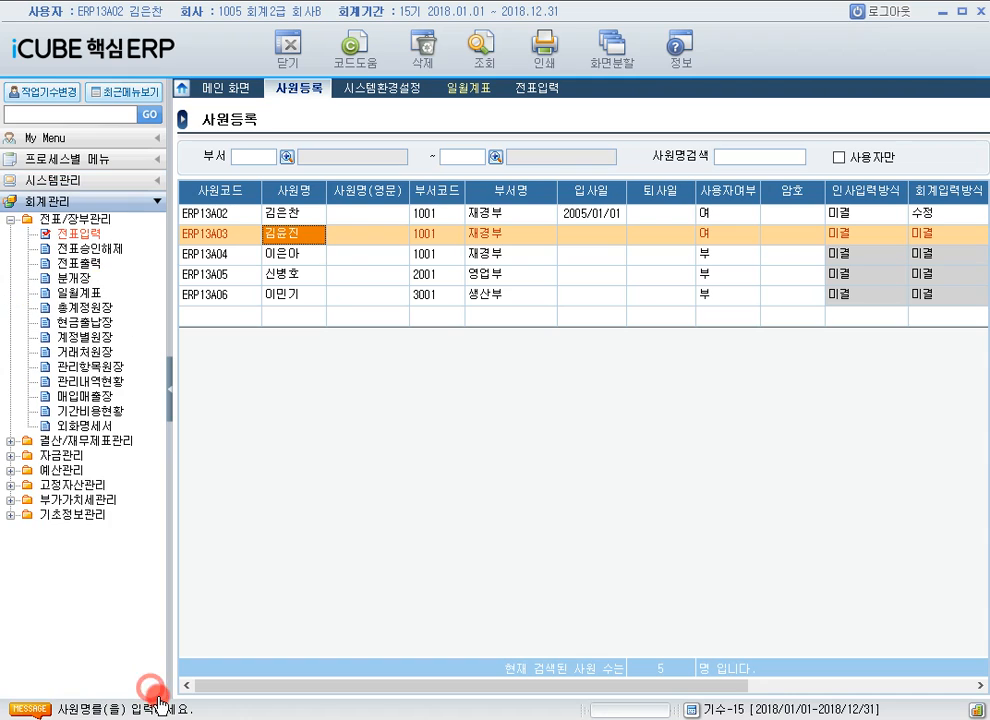
pyautogui.click(11, 442)
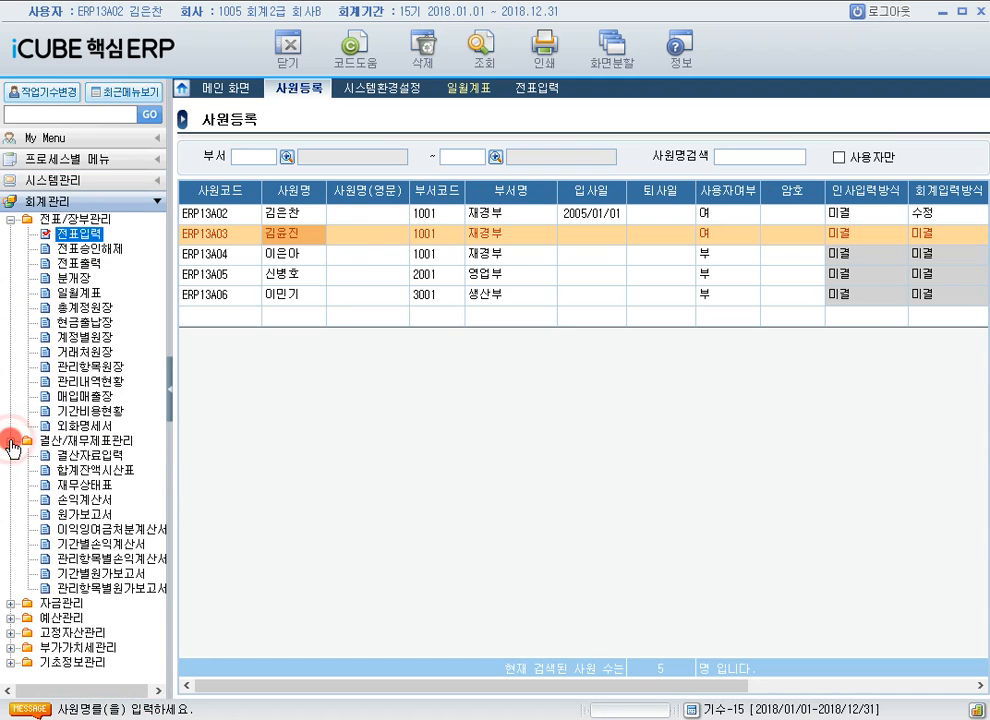
pyautogui.click(121, 545)
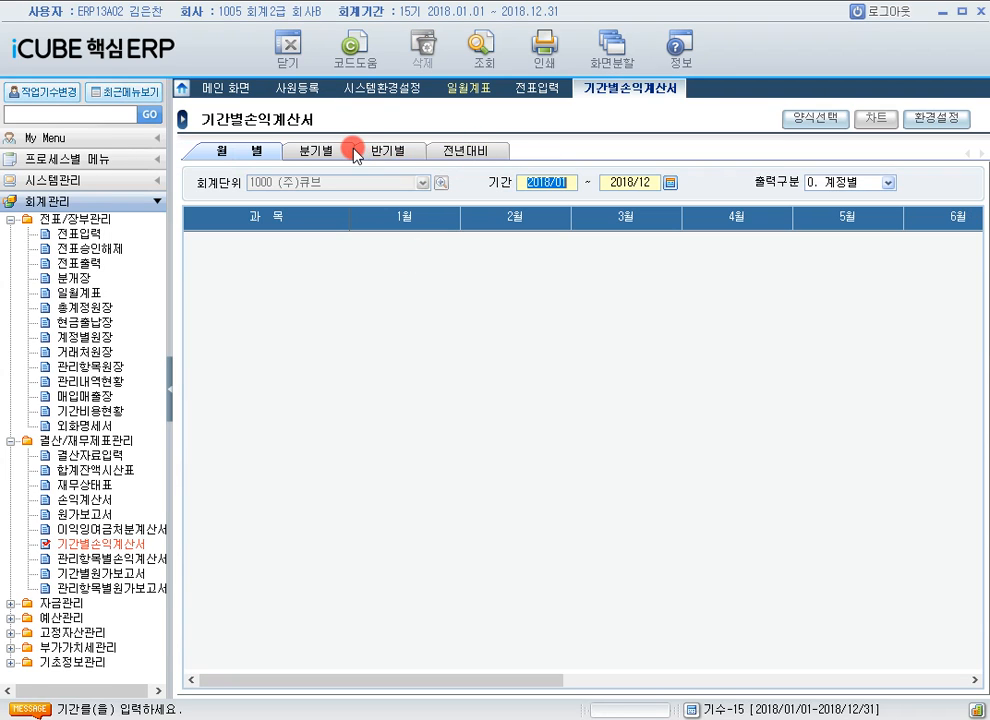
pyautogui.write('201807')
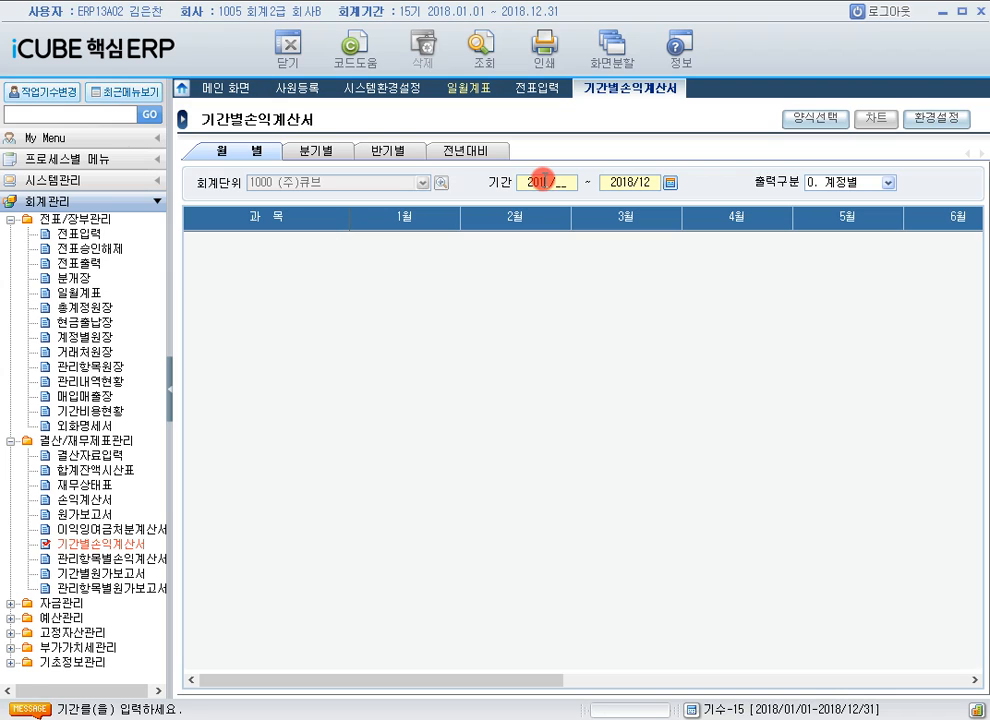
pyautogui.press('Return')
pyautogui.write('2018/12')
pyautogui.press('Return')
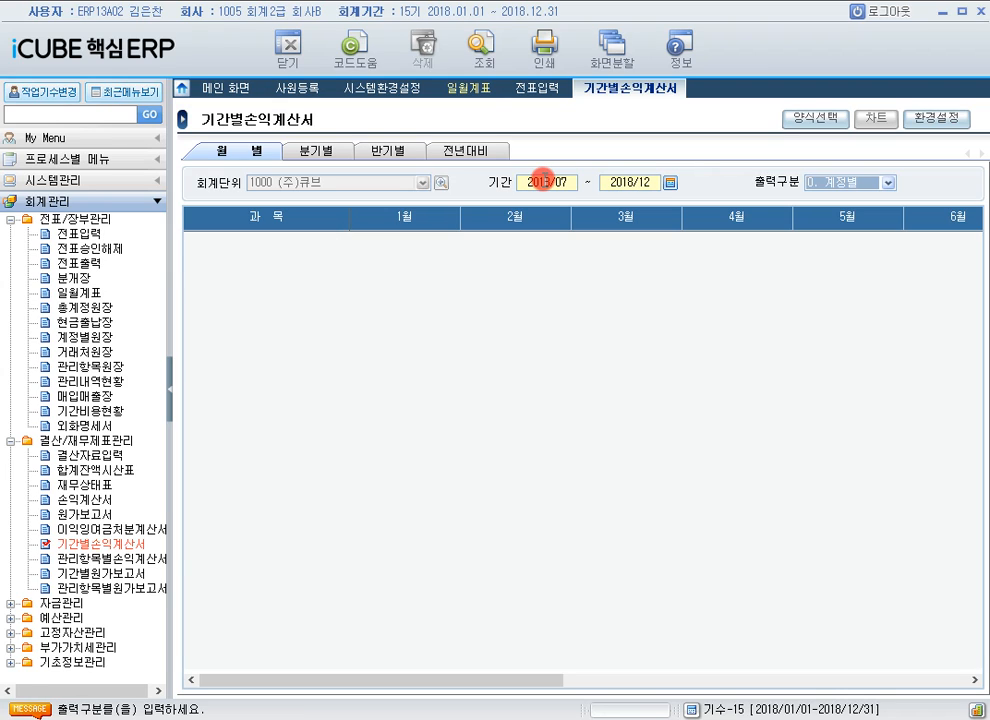
pyautogui.click(485, 67)
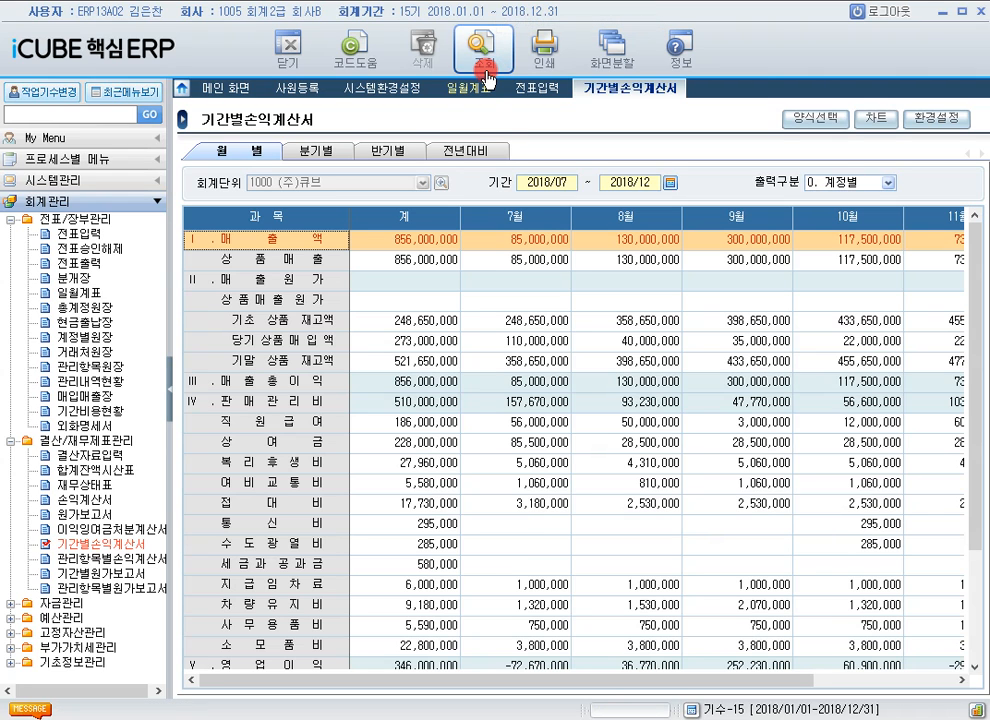
pyautogui.click(549, 259)
pyautogui.moveTo(730, 683); pyautogui.dragTo(817, 683)
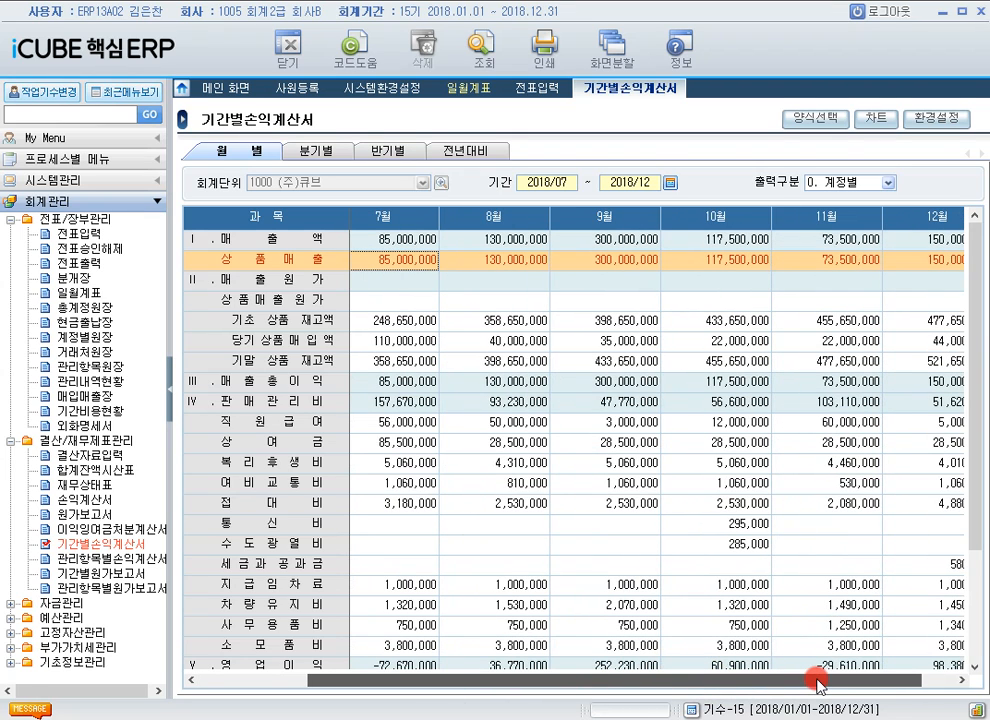
# Check the September 상품매출 amount against the other months in the monthly income statement.
pyautogui.click(628, 260)
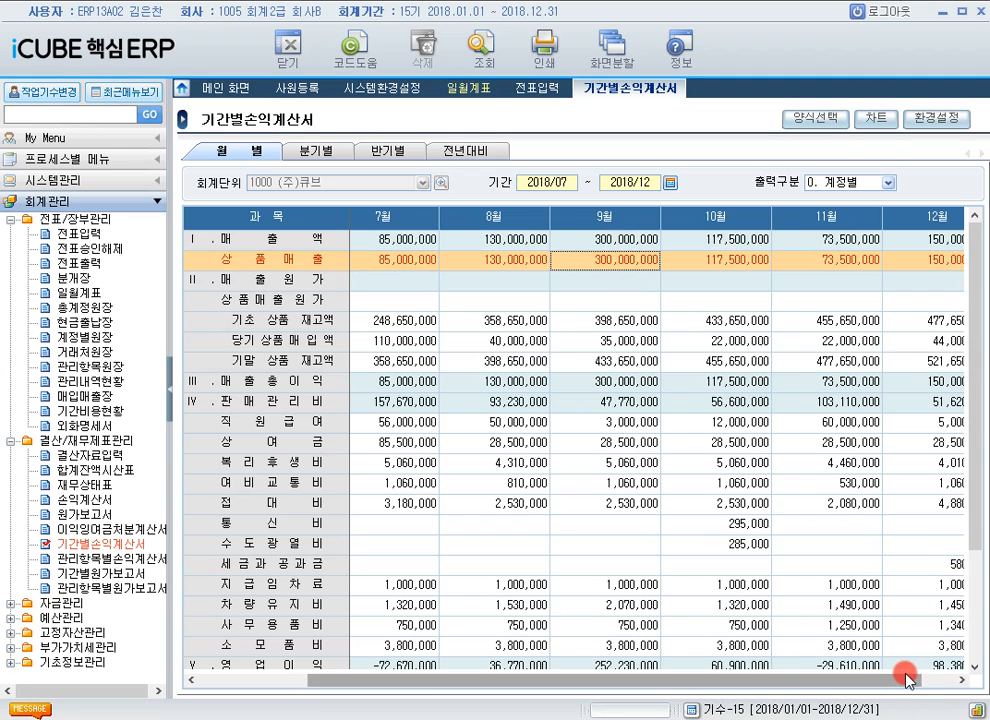
pyautogui.moveTo(909, 680); pyautogui.dragTo(718, 683)
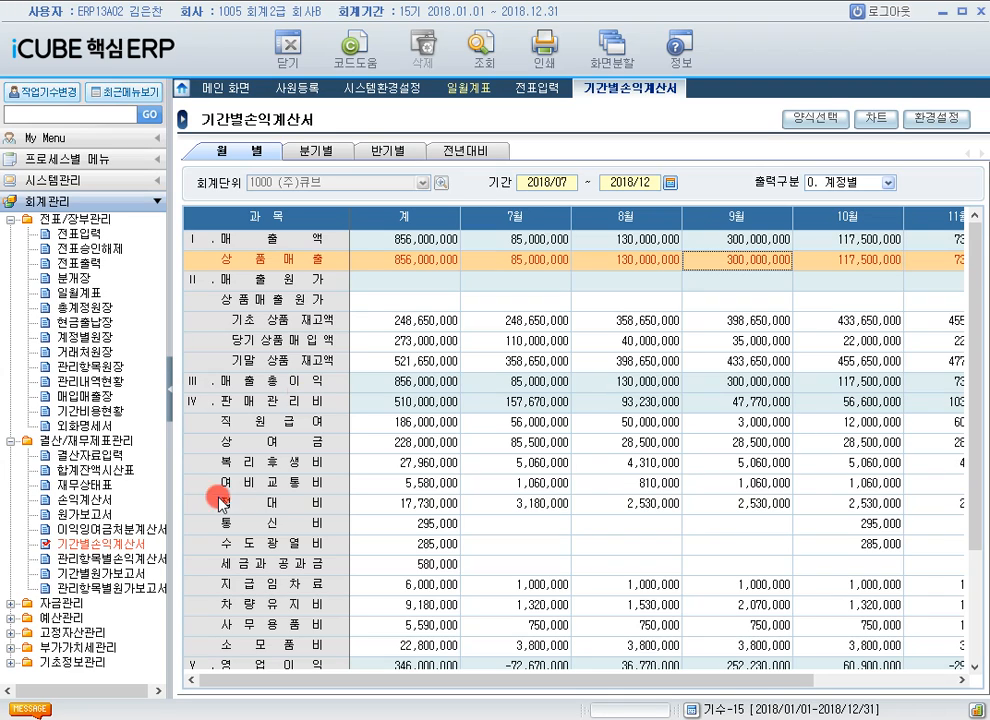
# Open 고정자산등록 in 고정자산관리 and list the fixed assets of type 21200 비품.
pyautogui.click(9, 638)
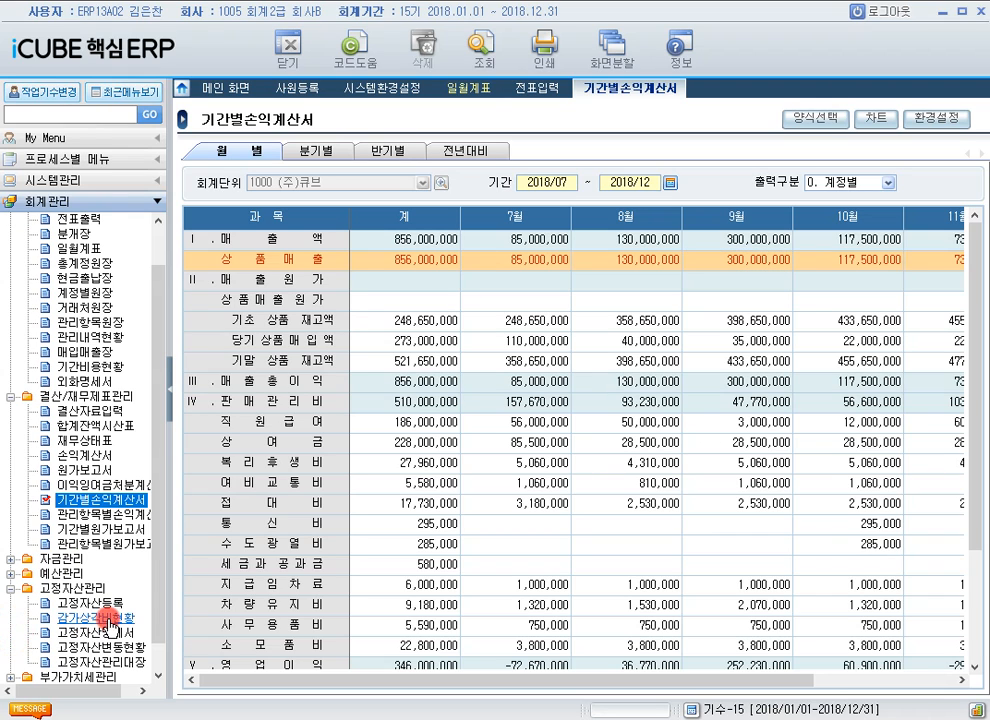
pyautogui.click(82, 603)
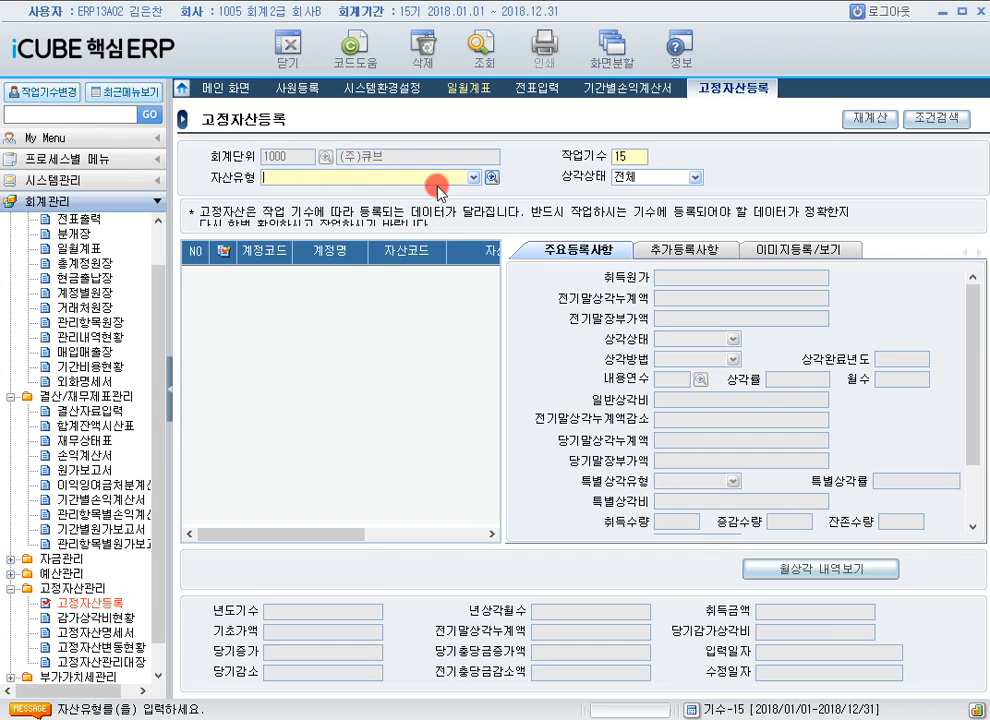
pyautogui.click(491, 177)
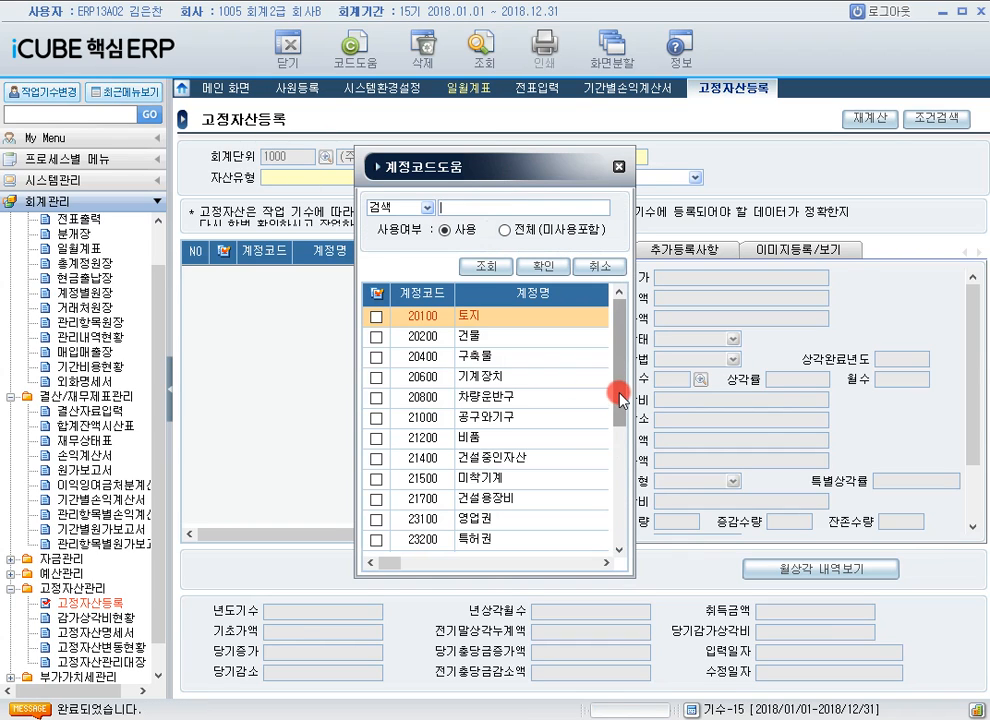
pyautogui.press('Escape')
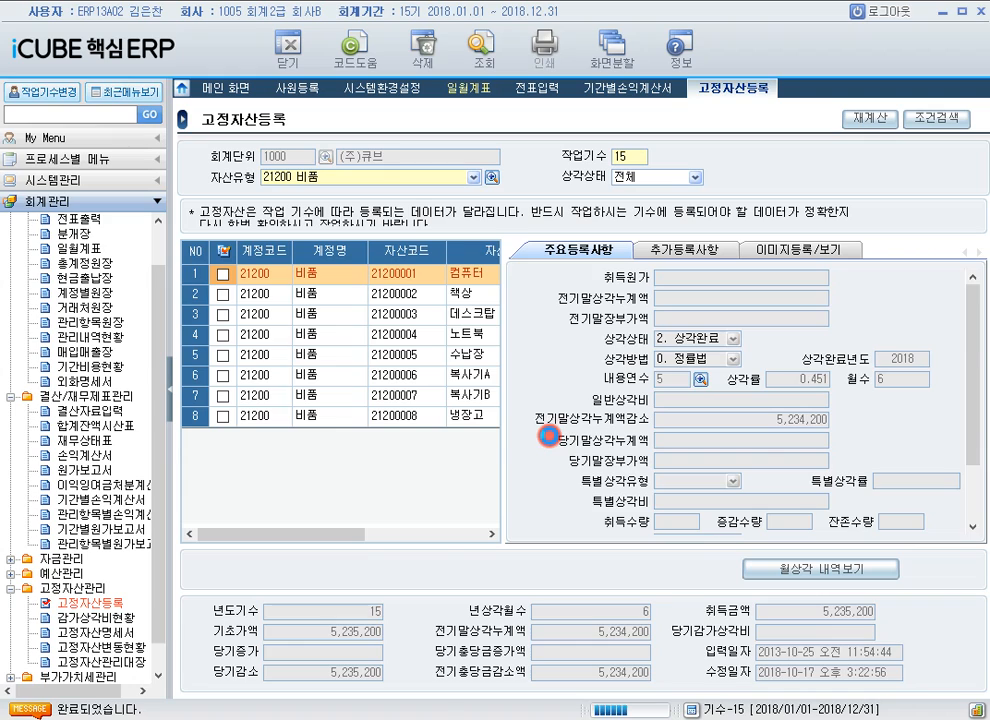
# Add a new 비품 asset with code 21200009, name 빔프로젝트 and acquisition date 2018/07/10.
pyautogui.click(264, 445)
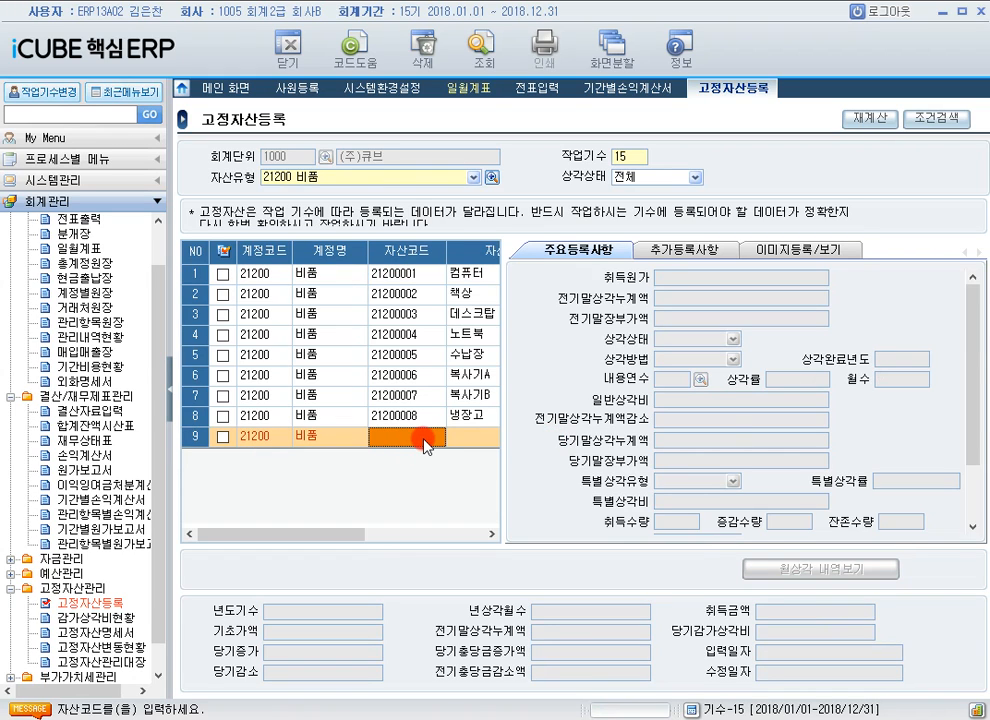
pyautogui.write('21200009')
pyautogui.press('Return')
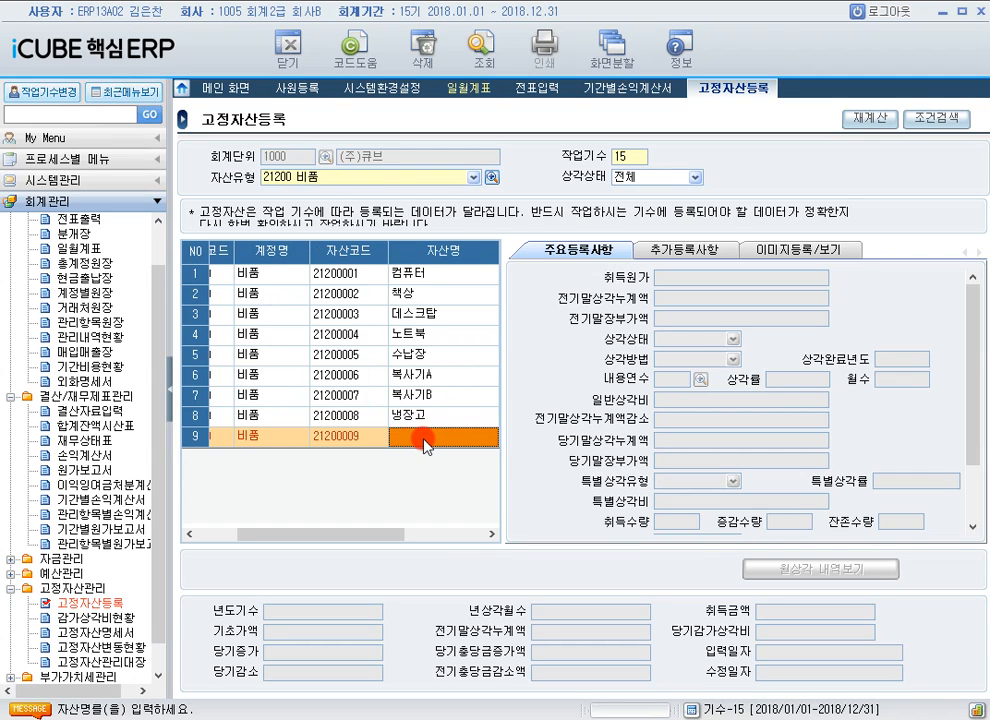
pyautogui.write('qla')
pyautogui.press('BackSpace')
pyautogui.press('BackSpace')
pyautogui.press('BackSpace')
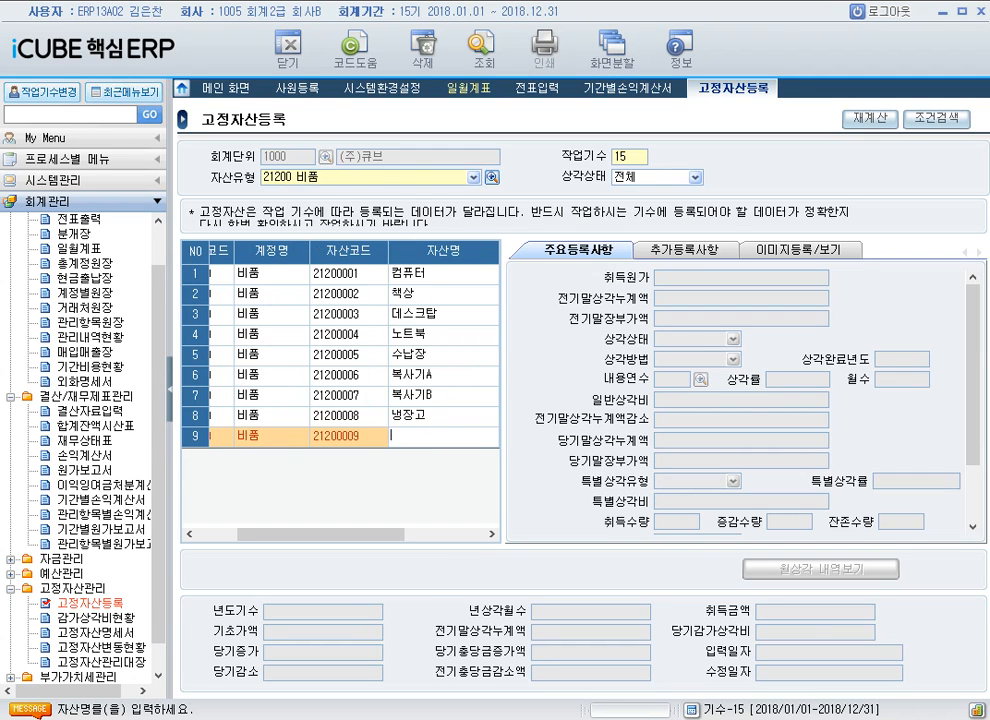
pyautogui.write('ㅂㅣㅁㅍㅡㄹㅗㅈㅔㄱㅌㅡ')
pyautogui.press('Return')
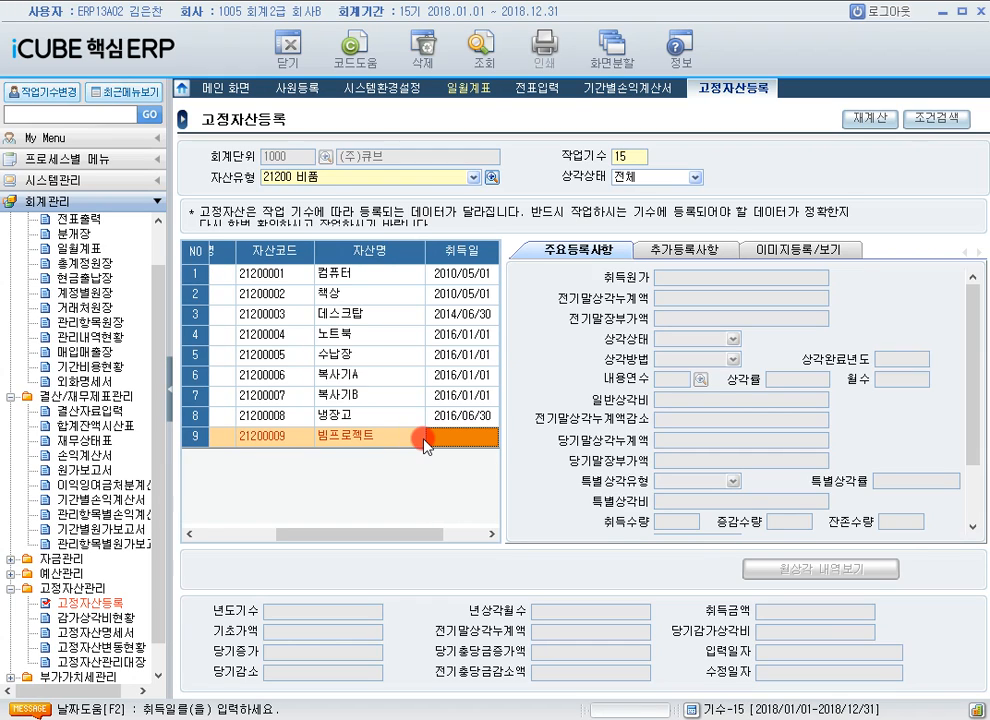
pyautogui.write('2018/07/1')
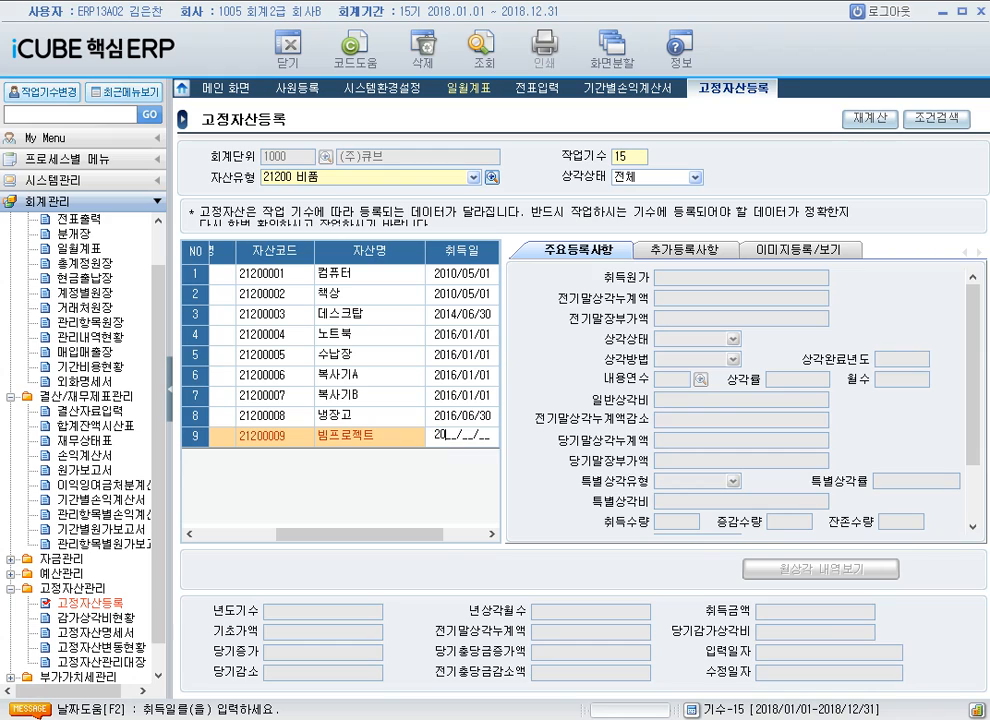
pyautogui.write('0')
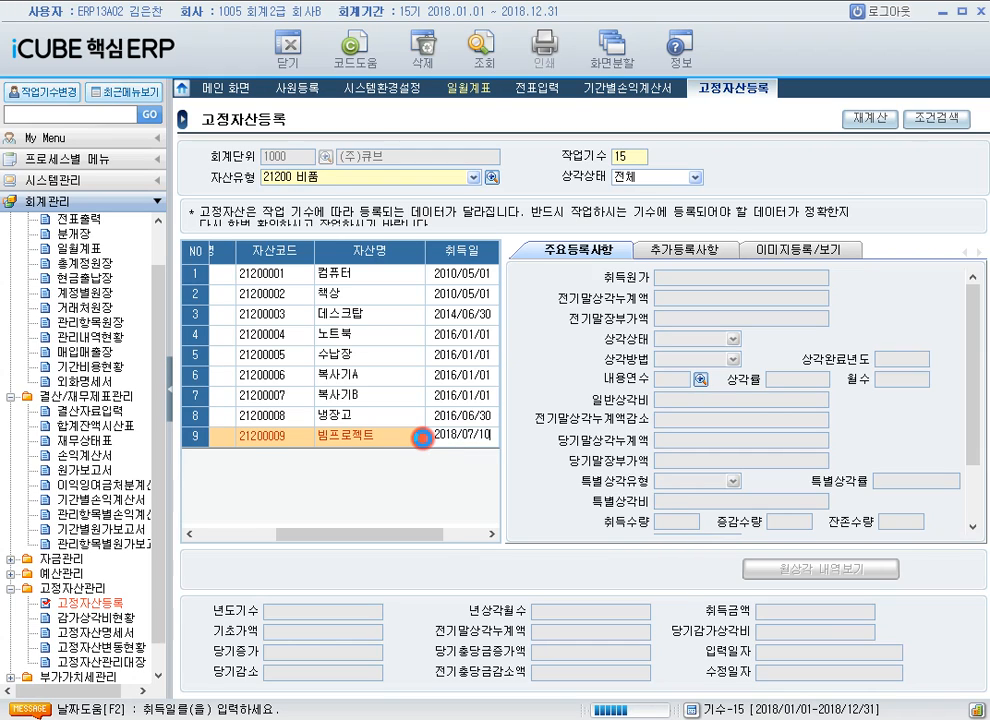
pyautogui.press('Return')
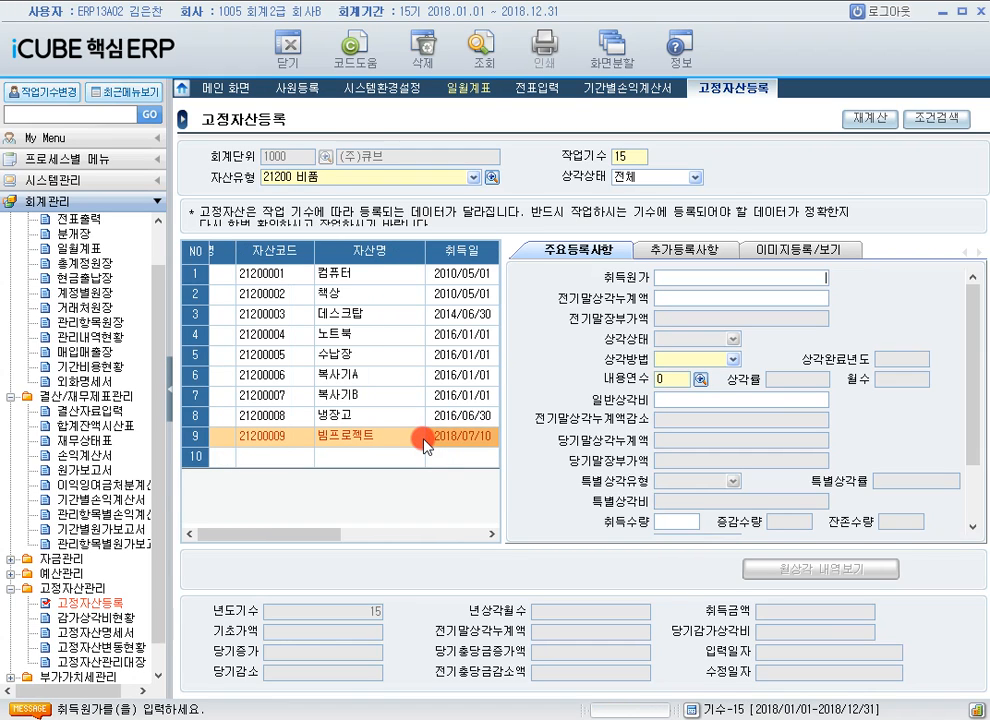
# Set the 빔프로젝트 asset's 취득원가 to 5,000,000, 상각방법 to 0. 정률법 and 내용연수 to 5.
pyautogui.write('5,000,000')
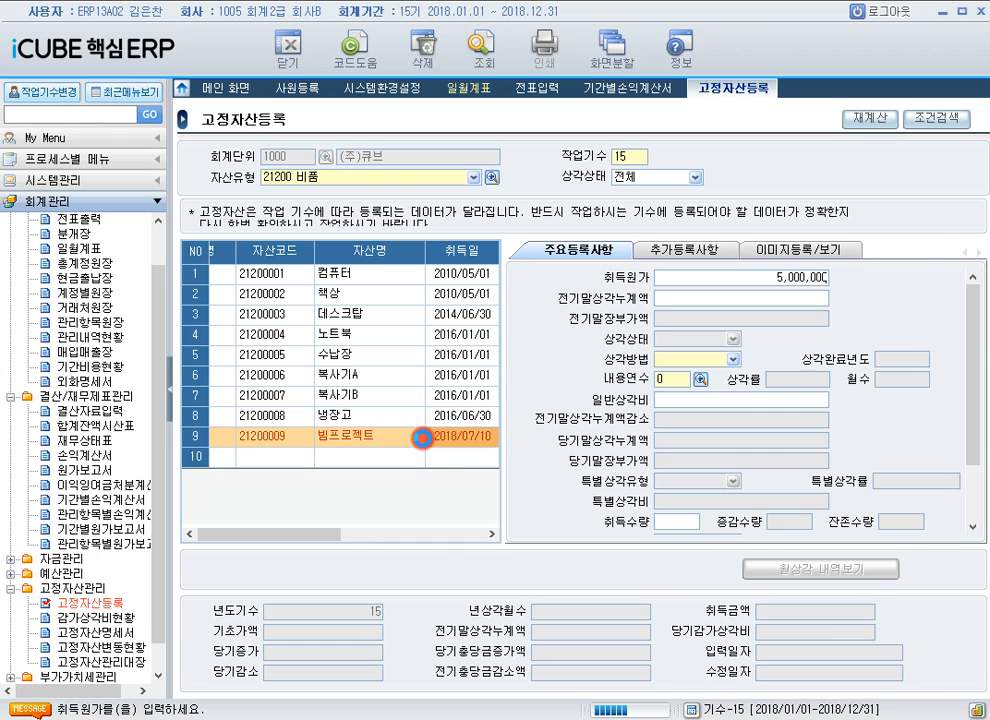
pyautogui.press('Return')
pyautogui.press('Return')
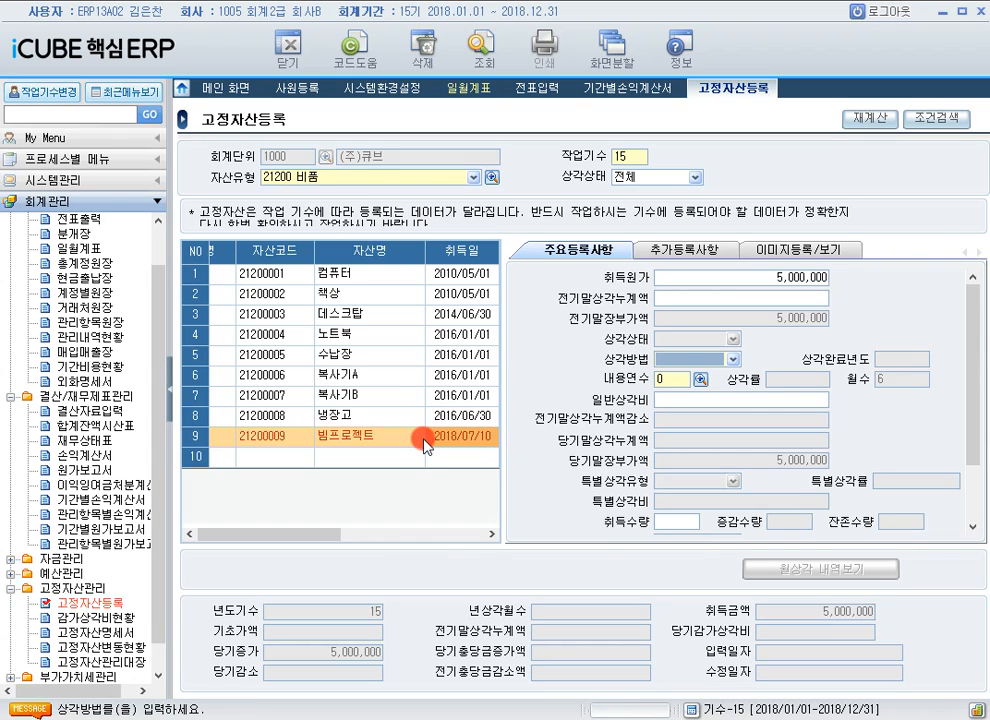
pyautogui.click(700, 362)
pyautogui.click(703, 374)
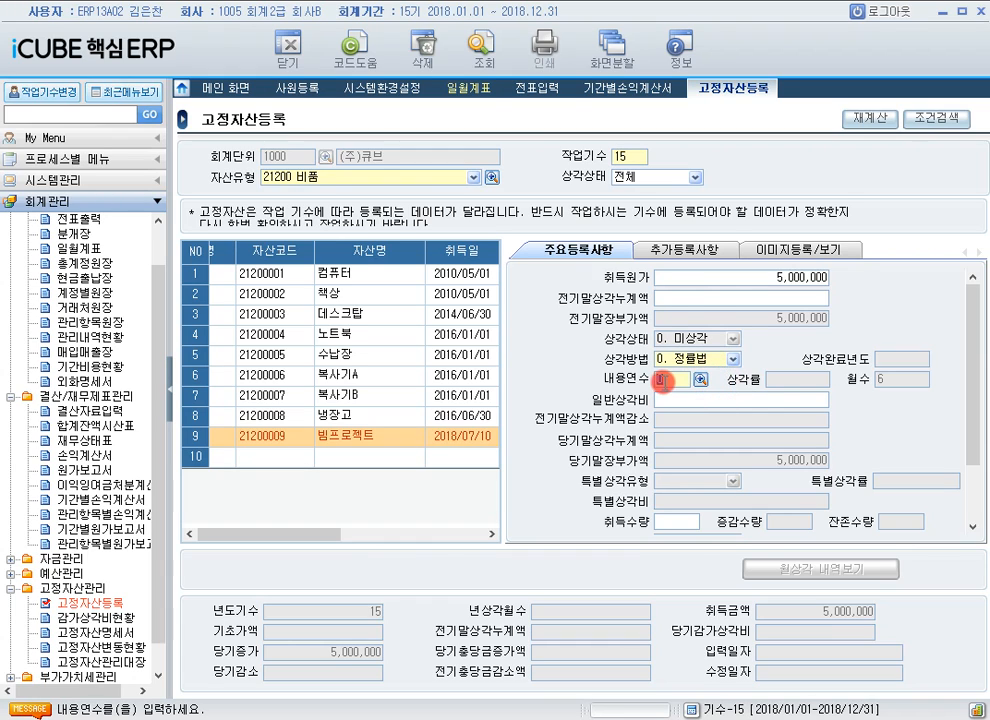
pyautogui.write('5')
pyautogui.press('Return')
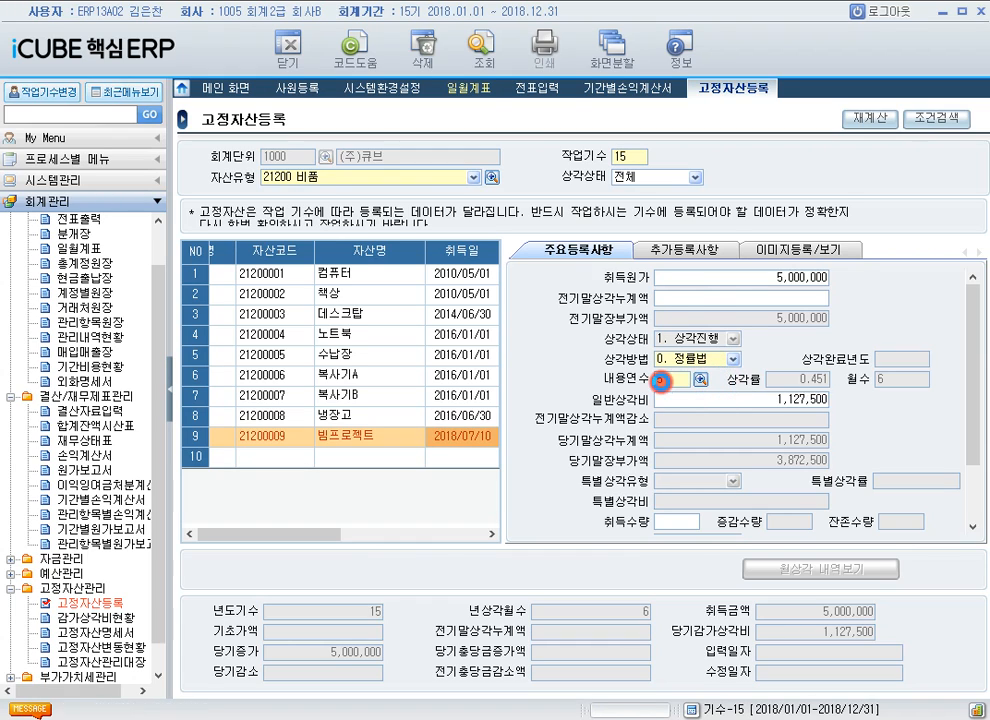
# Set the 경비구분 of 빔프로젝트 to 0. 800번대, save the record and reselect it to check its 일반상각비.
pyautogui.scroll(-2, 975, 370)
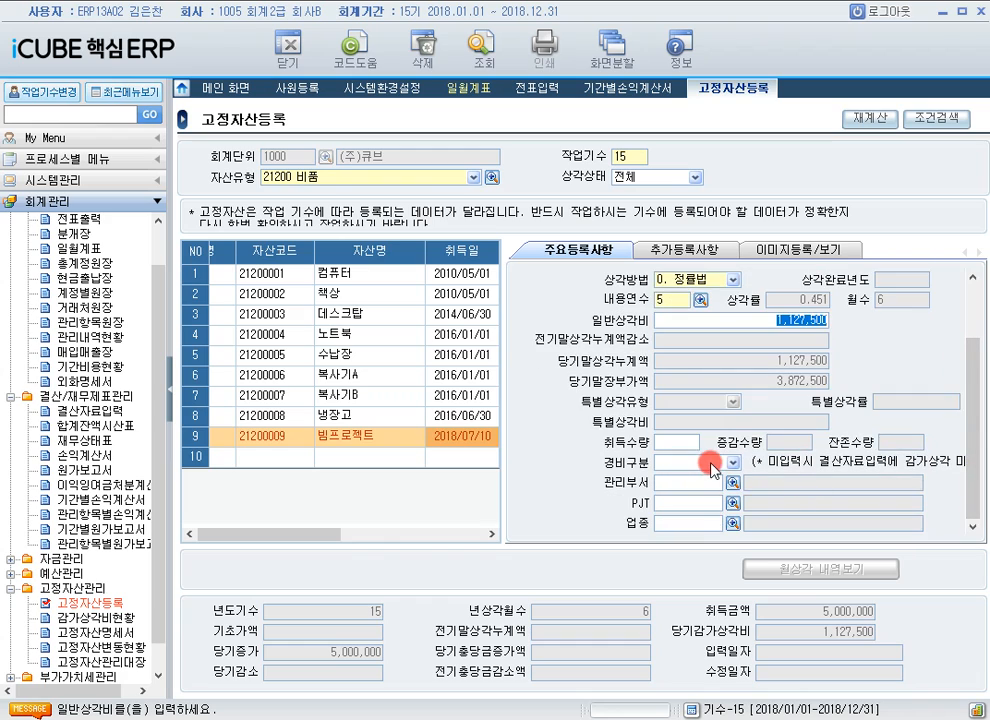
pyautogui.click(712, 462)
pyautogui.click(710, 478)
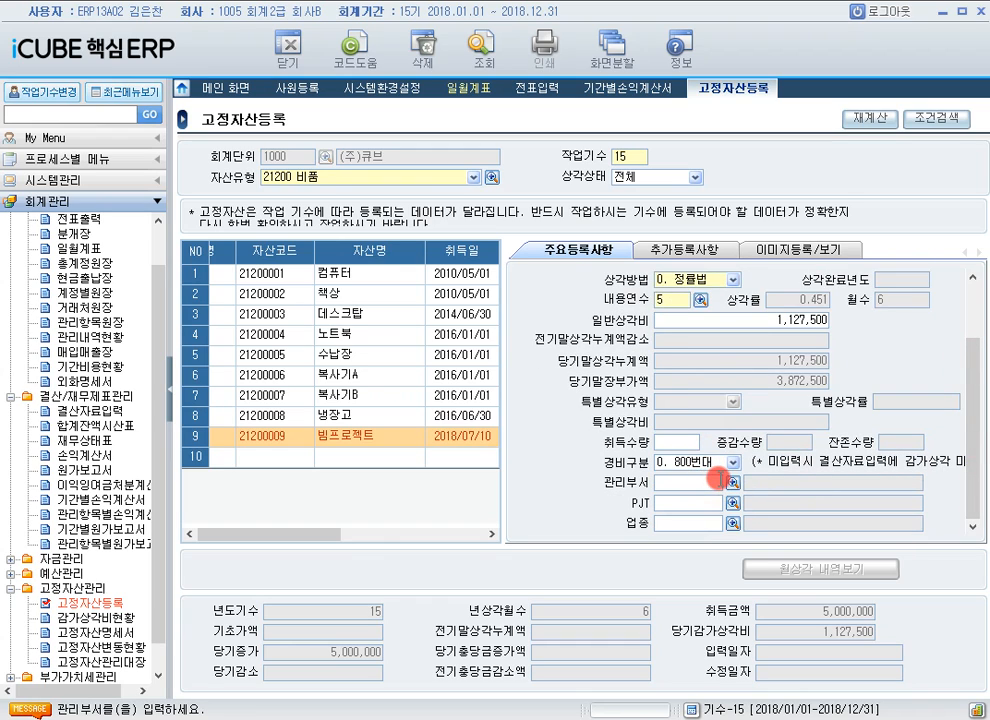
pyautogui.press('Return')
pyautogui.press('Return')
pyautogui.press('Return')
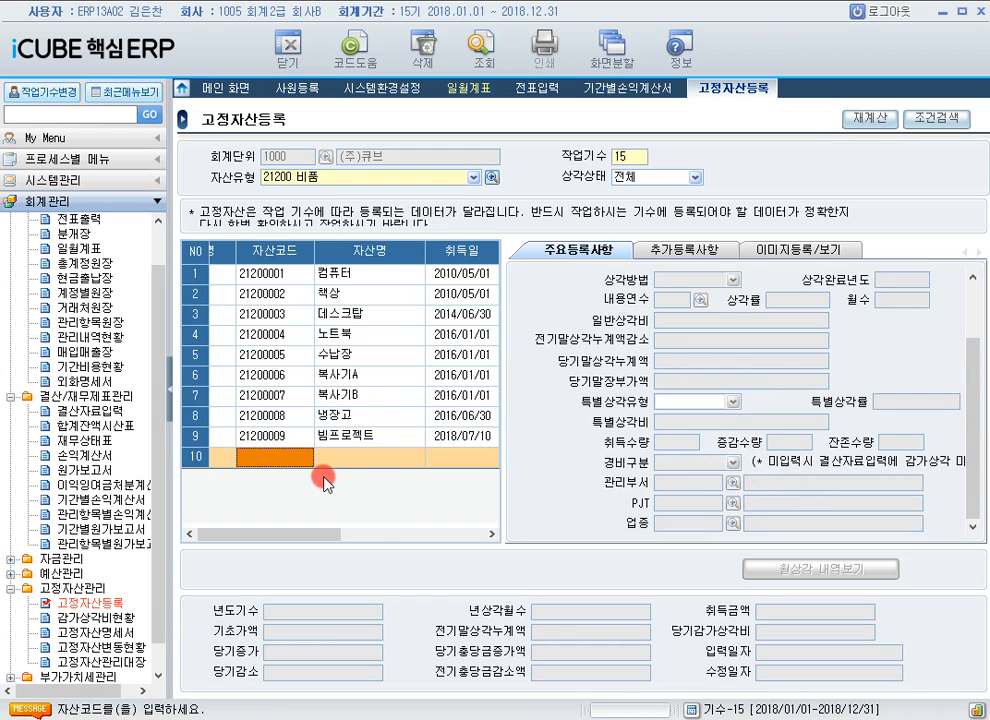
pyautogui.click(281, 435)
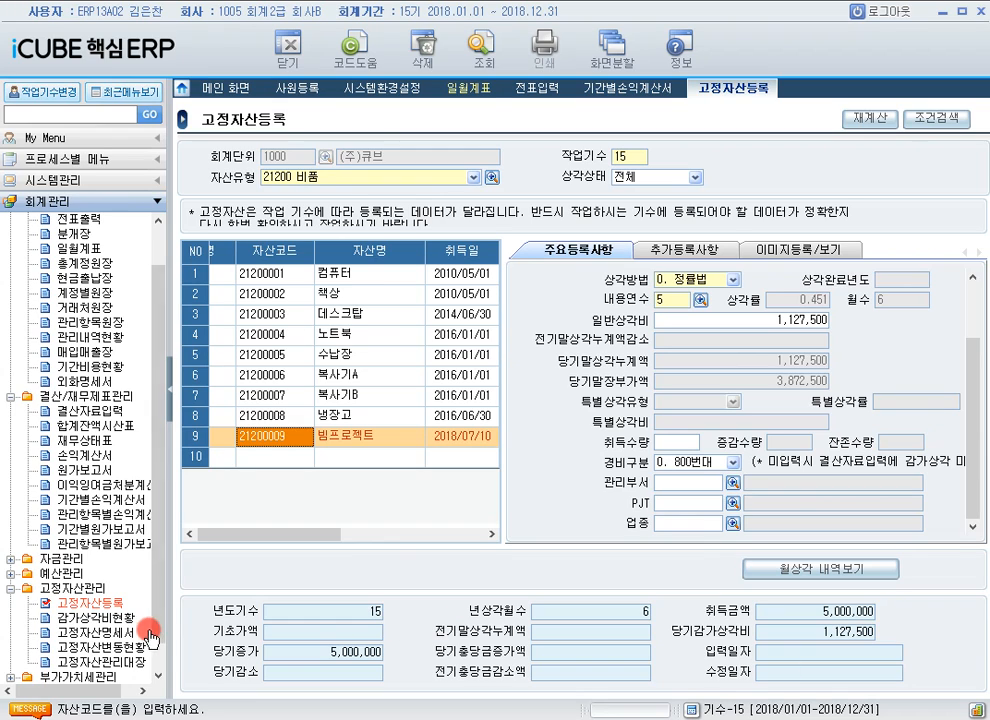
# Open 고정자산관리대장 in 고정자산관리 and query all fixed assets of 회계단위 1000 (주)큐브.
pyautogui.scroll(-2, 159, 650)
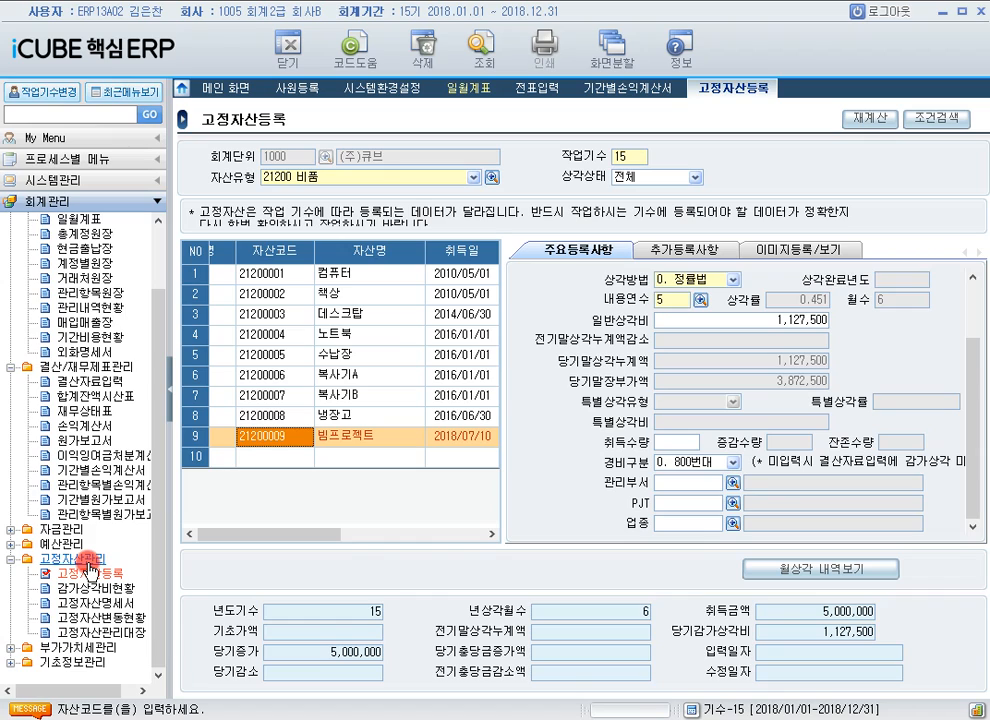
pyautogui.click(112, 640)
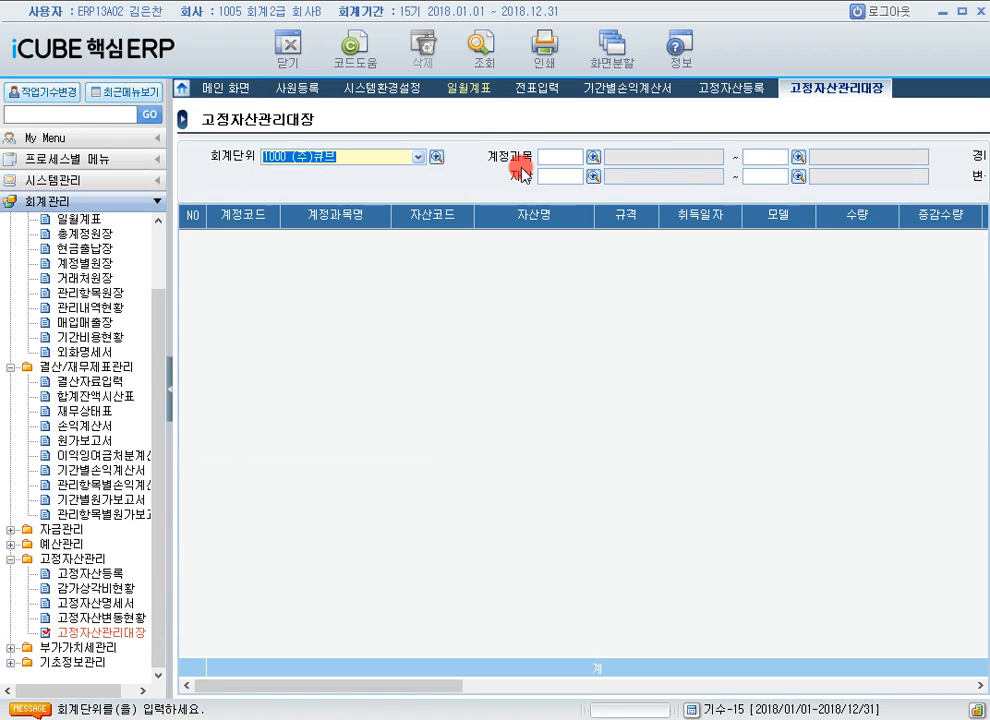
pyautogui.click(474, 68)
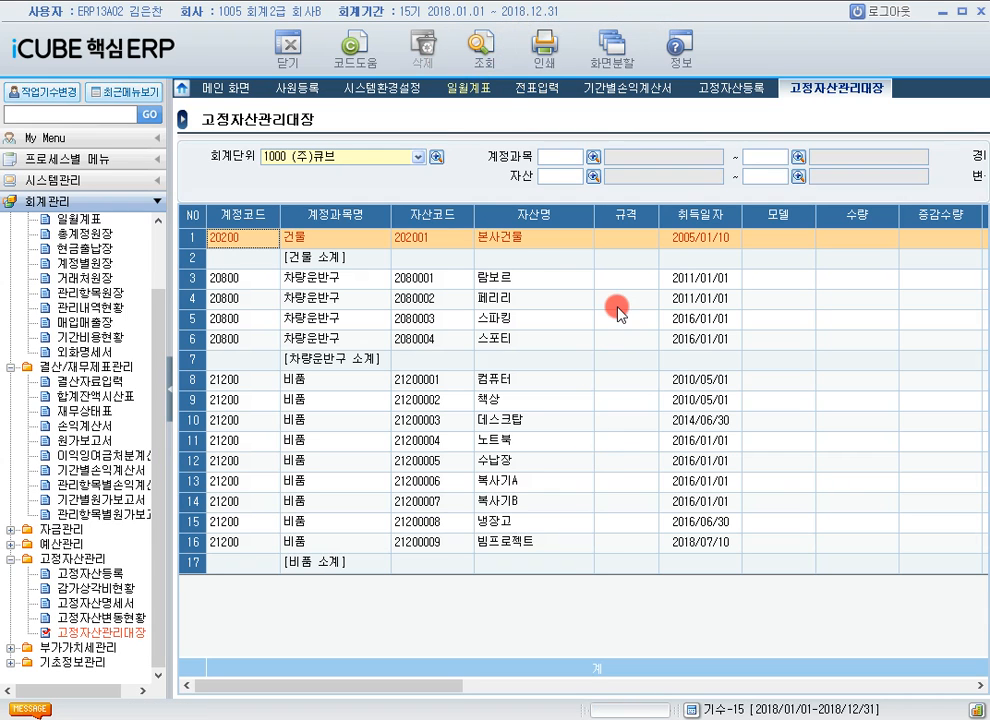
pyautogui.moveTo(445, 685); pyautogui.dragTo(318, 692)
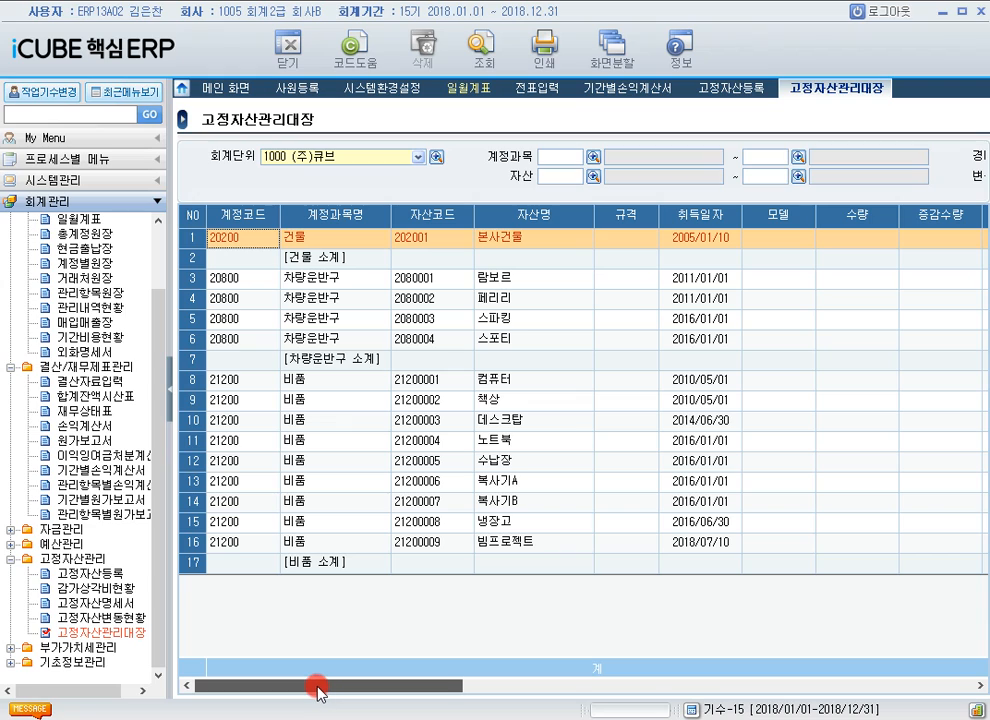
# Open 고정자산변동현황 and query all asset changes for 2018/01 to 2018/12.
pyautogui.click(133, 626)
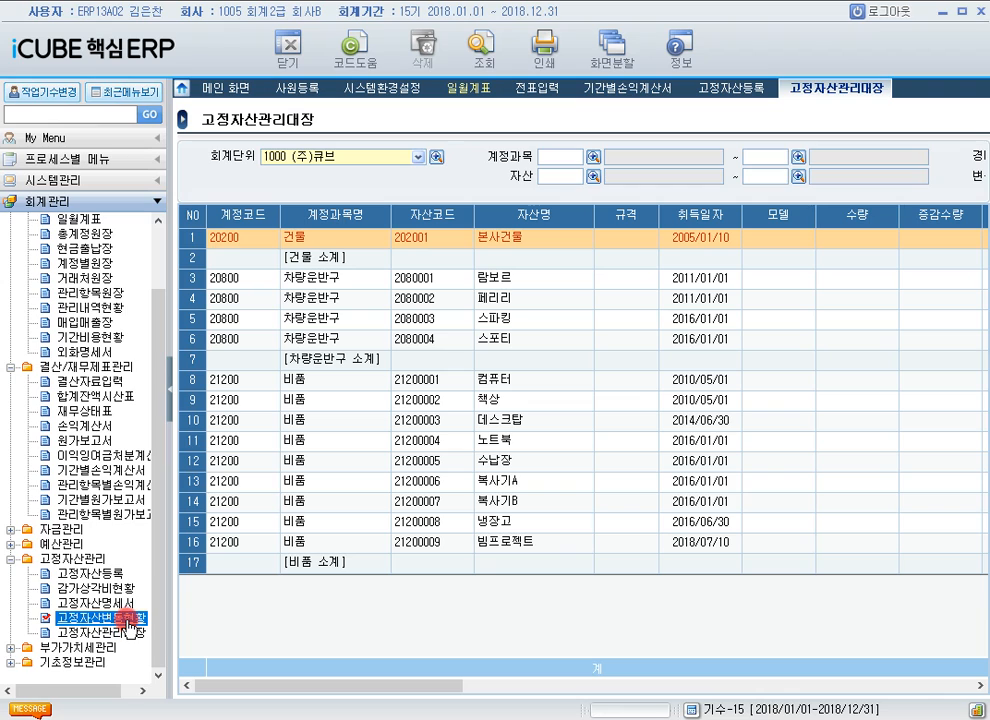
pyautogui.doubleClick(130, 626)
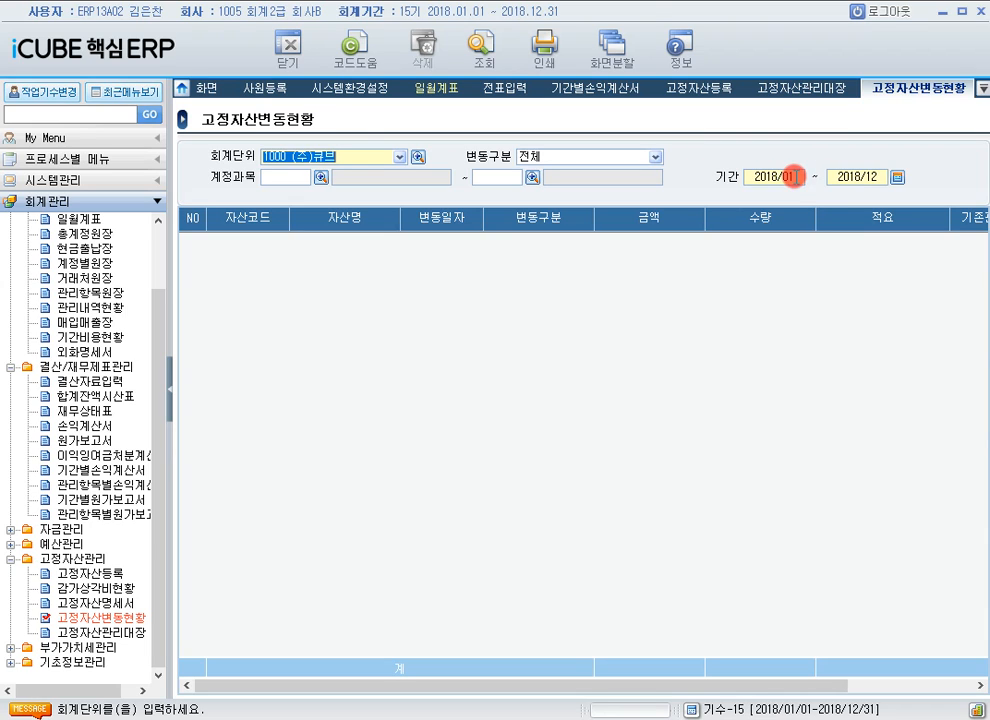
pyautogui.click(476, 46)
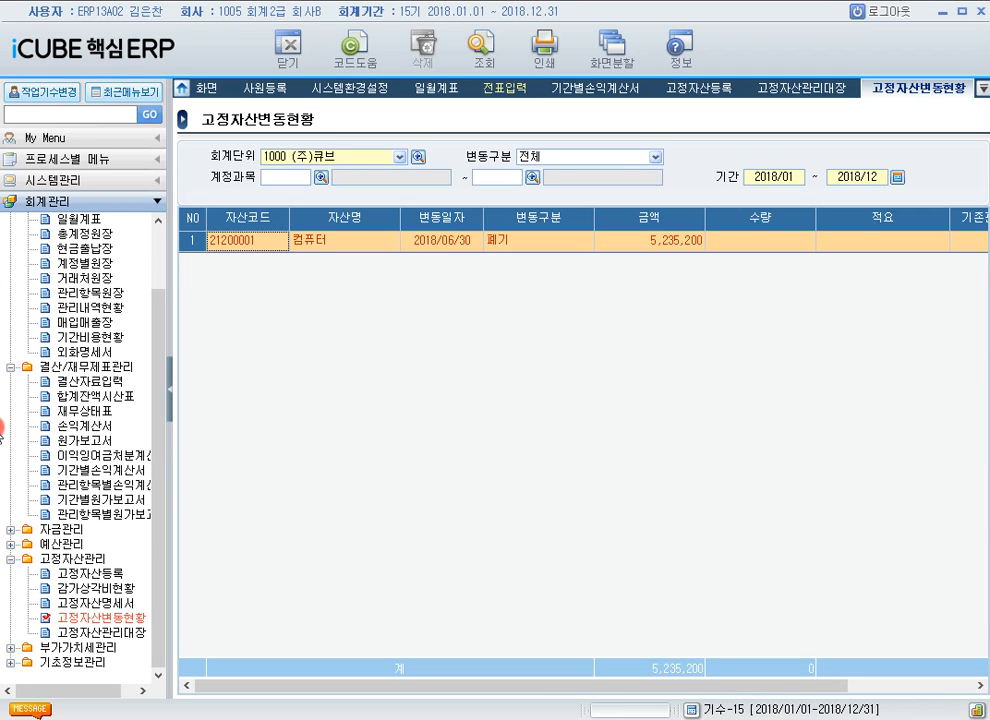
# Open 합계잔액시산표 in 결산/재무제표관리, query it as of 2018/12/31 and check the debit balance of 소모품.
pyautogui.moveTo(161, 431); pyautogui.dragTo(148, 325)
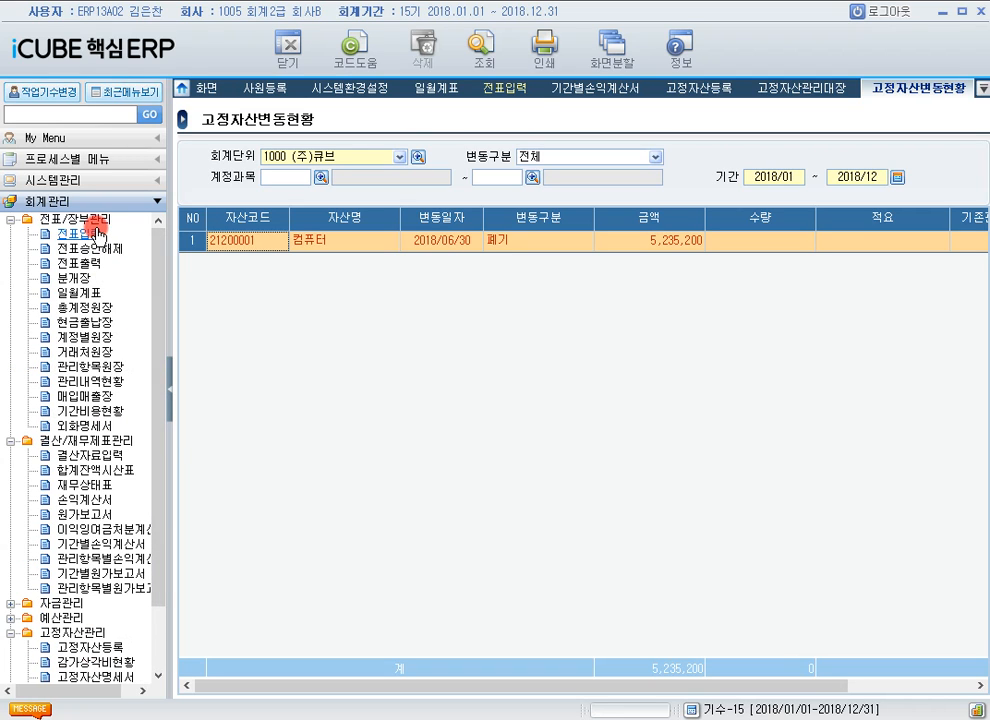
pyautogui.click(106, 474)
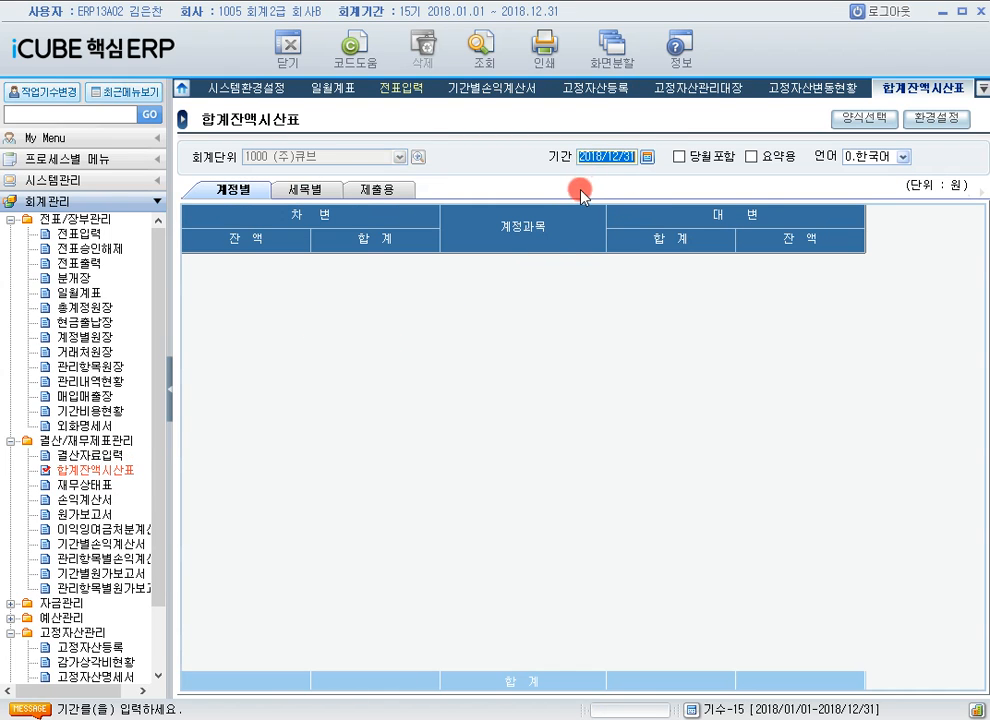
pyautogui.click(496, 62)
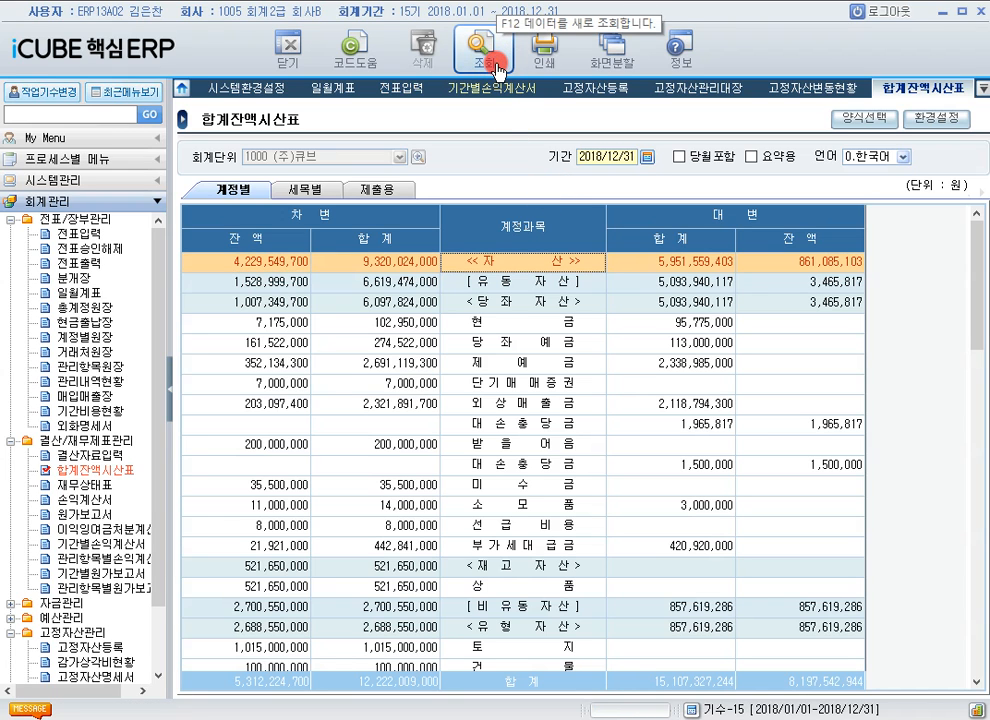
pyautogui.click(531, 511)
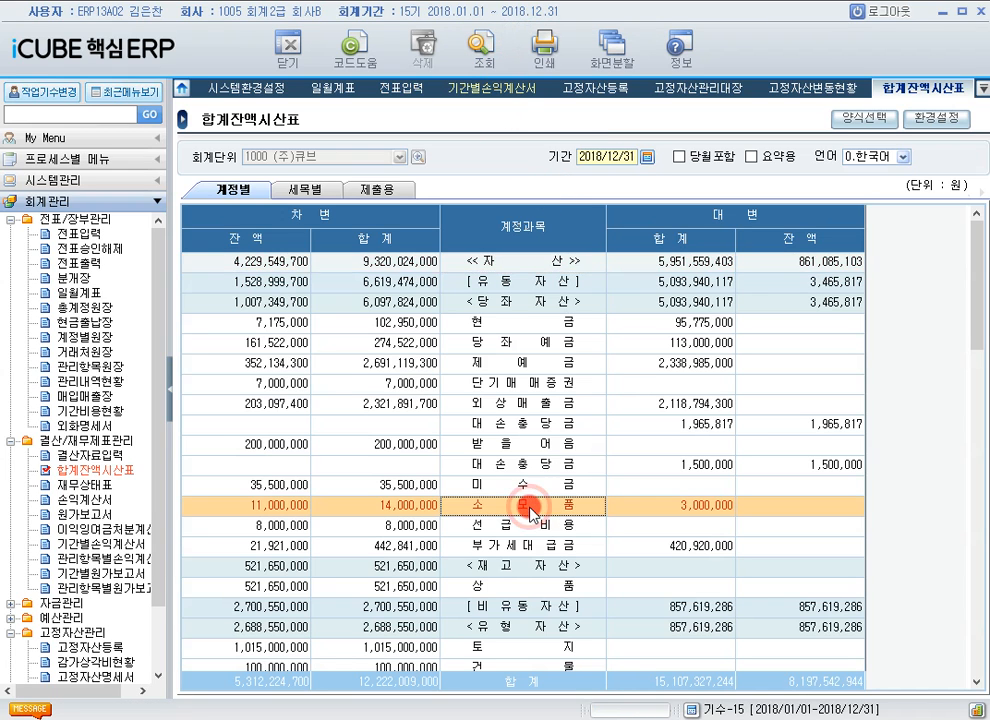
pyautogui.click(293, 507)
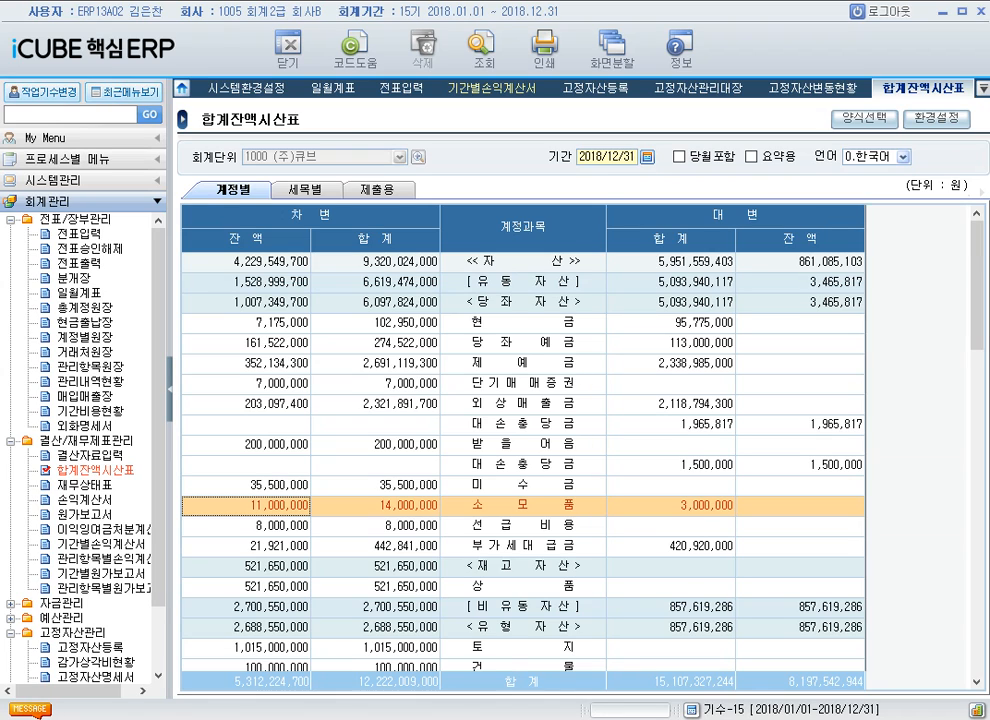
# Open 결산자료입력 in 결산/재무제표관리 and load the closing data for 2018/01 to 2018/12.
pyautogui.click(100, 455)
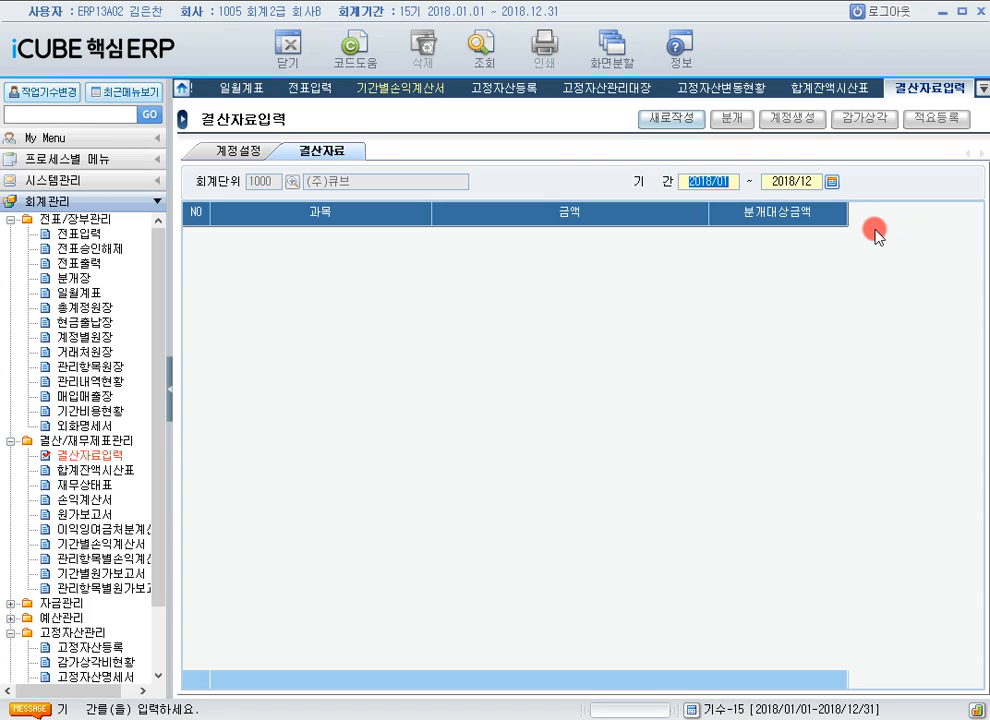
pyautogui.click(491, 58)
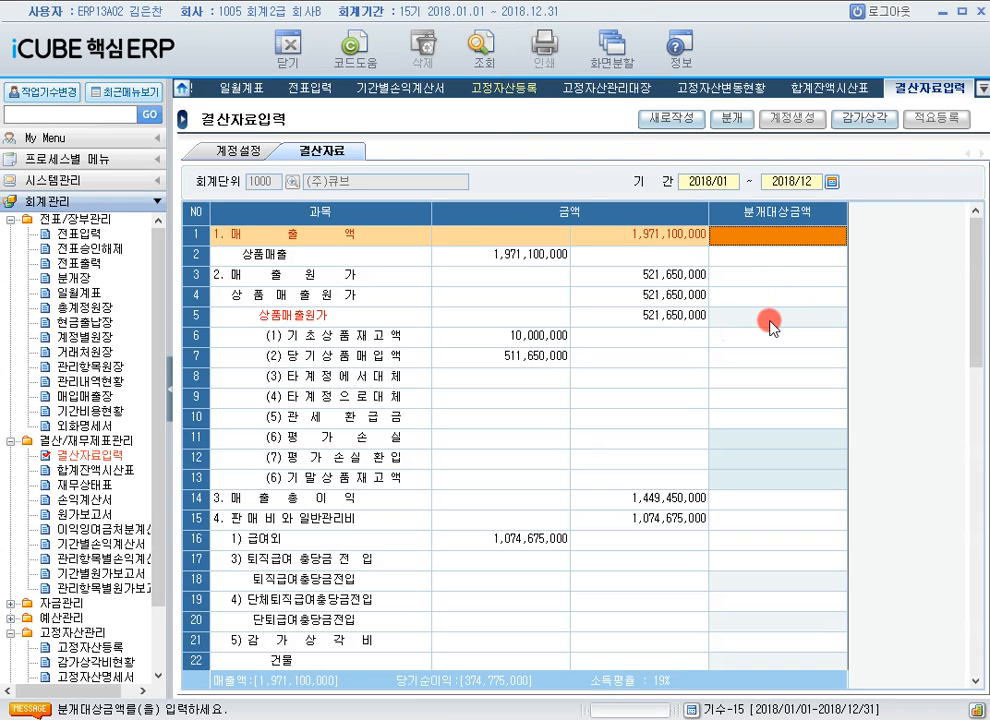
# Enter 7,000,000 as the 분개대상금액 of (6) 기말상품재고액 and check the recalculated 매출원가.
pyautogui.click(780, 318)
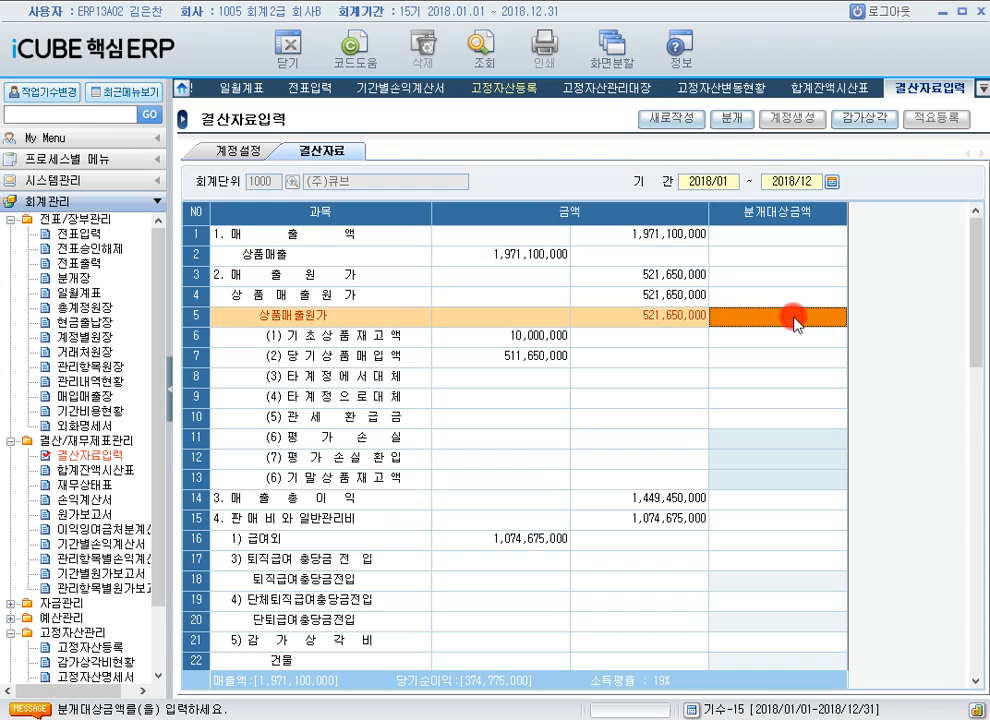
pyautogui.click(770, 480)
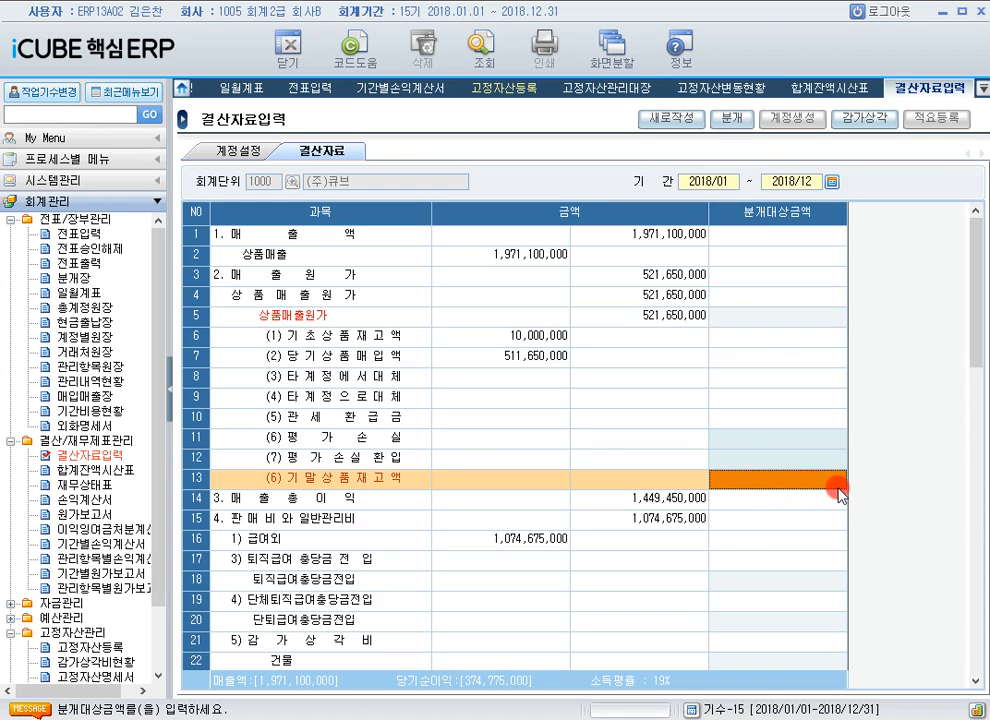
pyautogui.write('7000000')
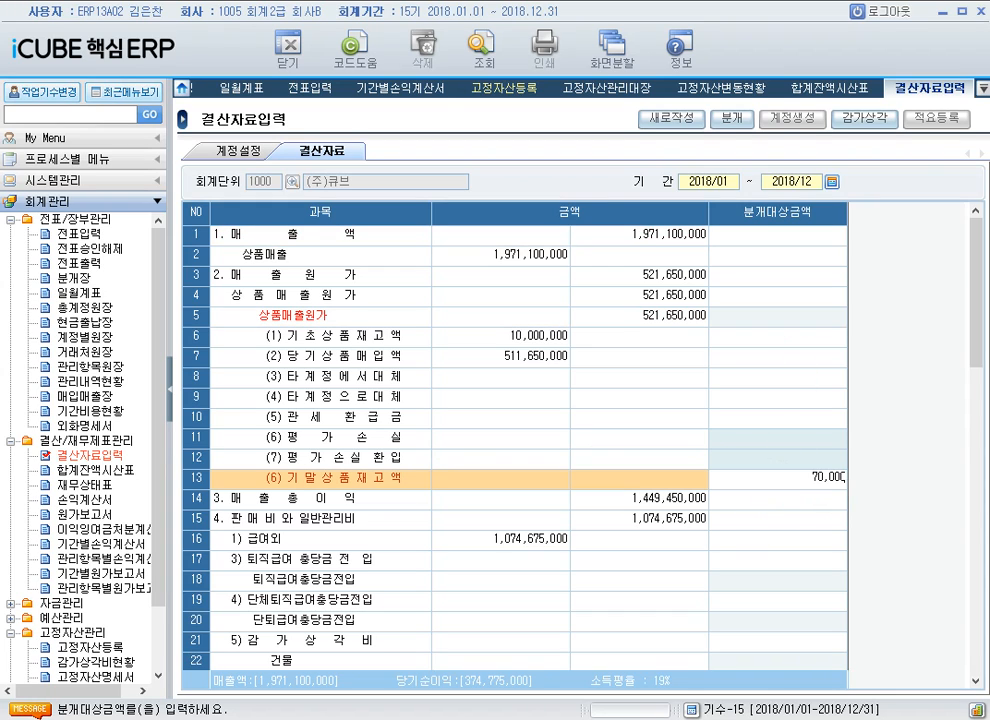
pyautogui.press('Return')
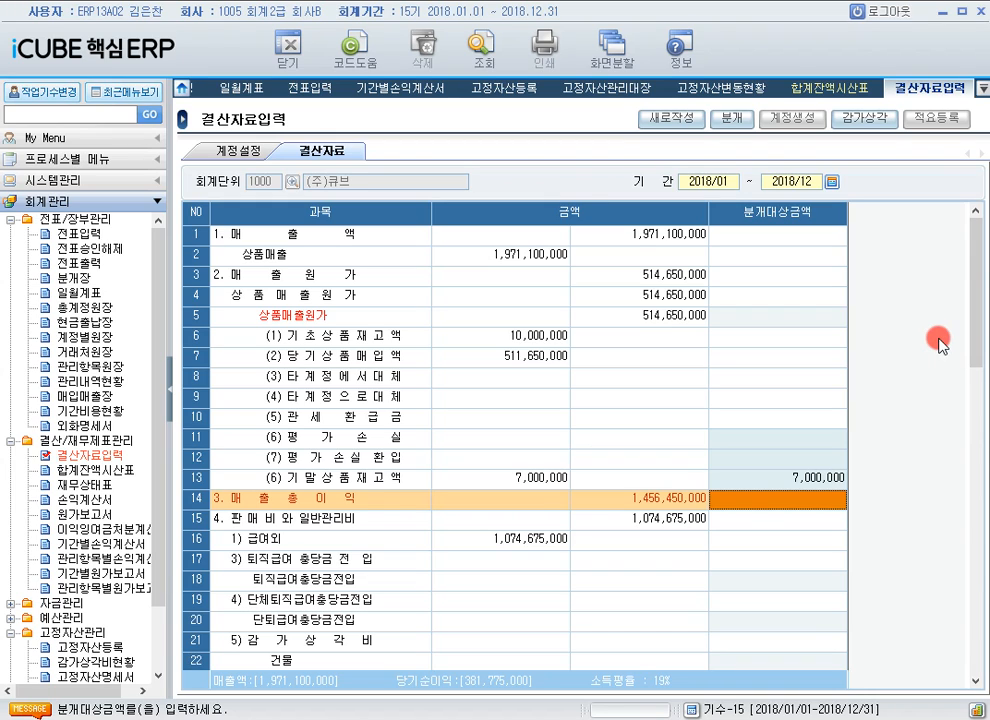
pyautogui.click(680, 277)
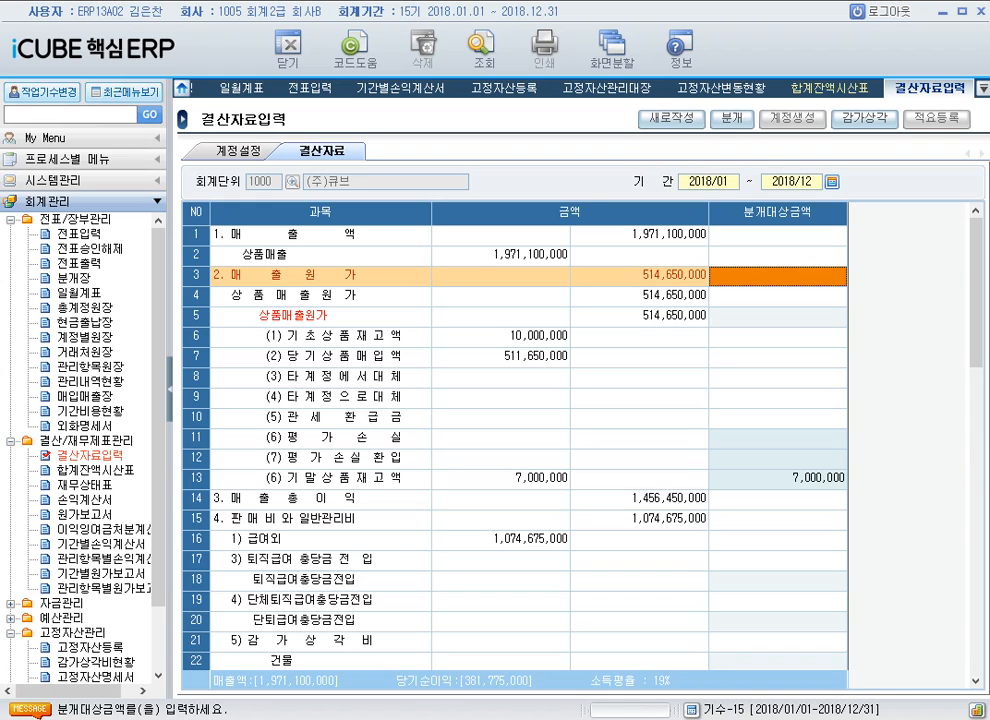
# Return to 합계잔액시산표 and check the debit balances of 현금, 제예금, 외상매출금 and 상품 as of 2018/12/31.
pyautogui.click(118, 484)
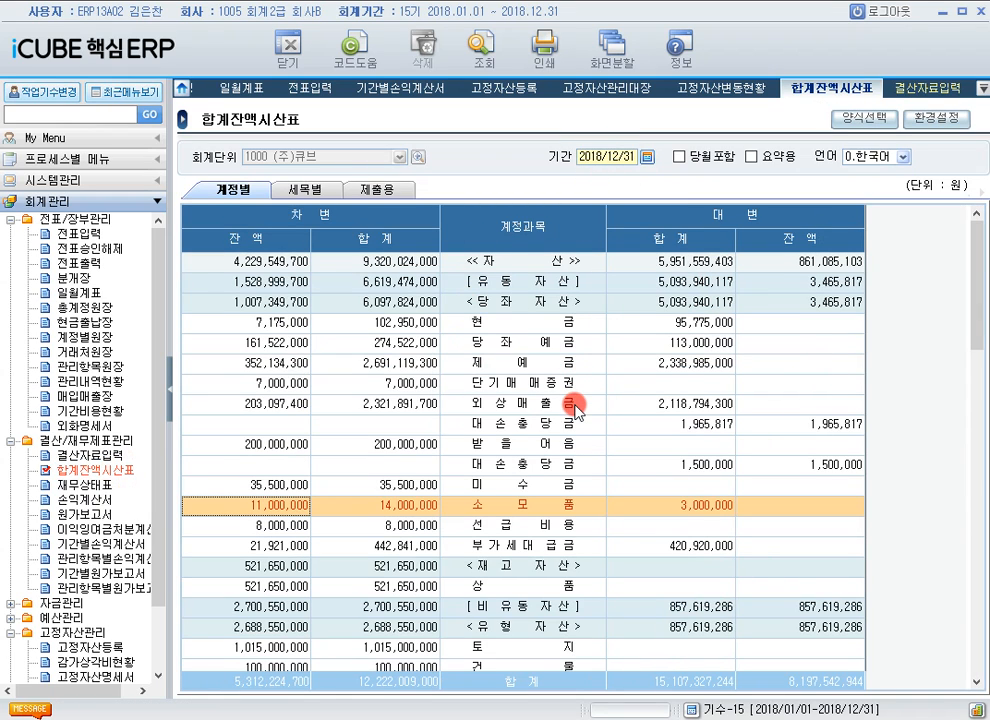
pyautogui.click(527, 311)
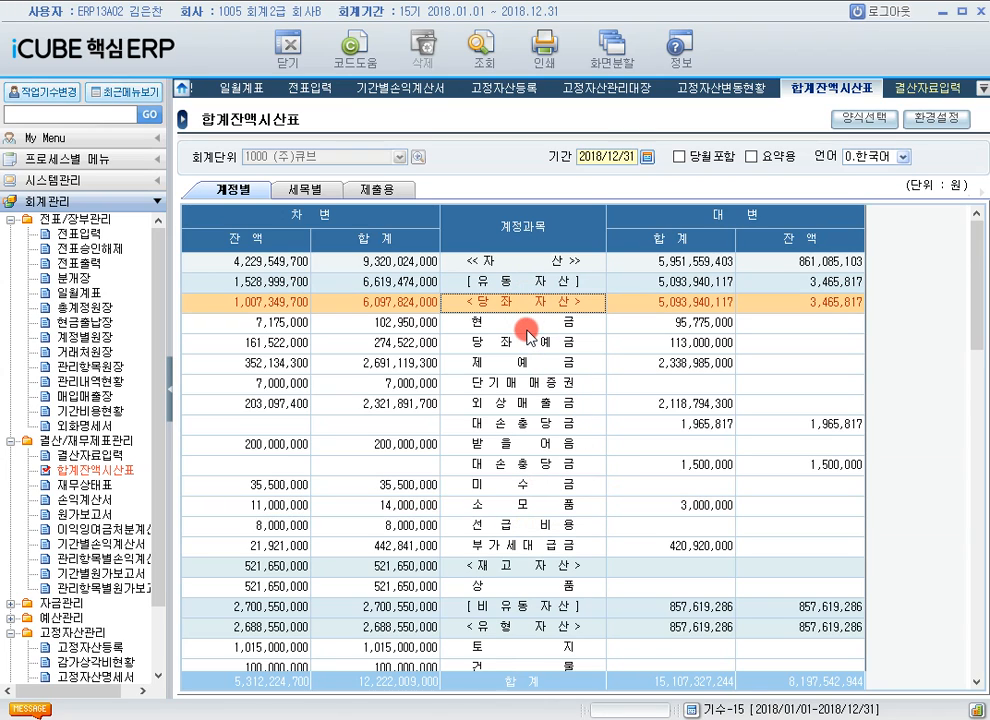
pyautogui.click(274, 328)
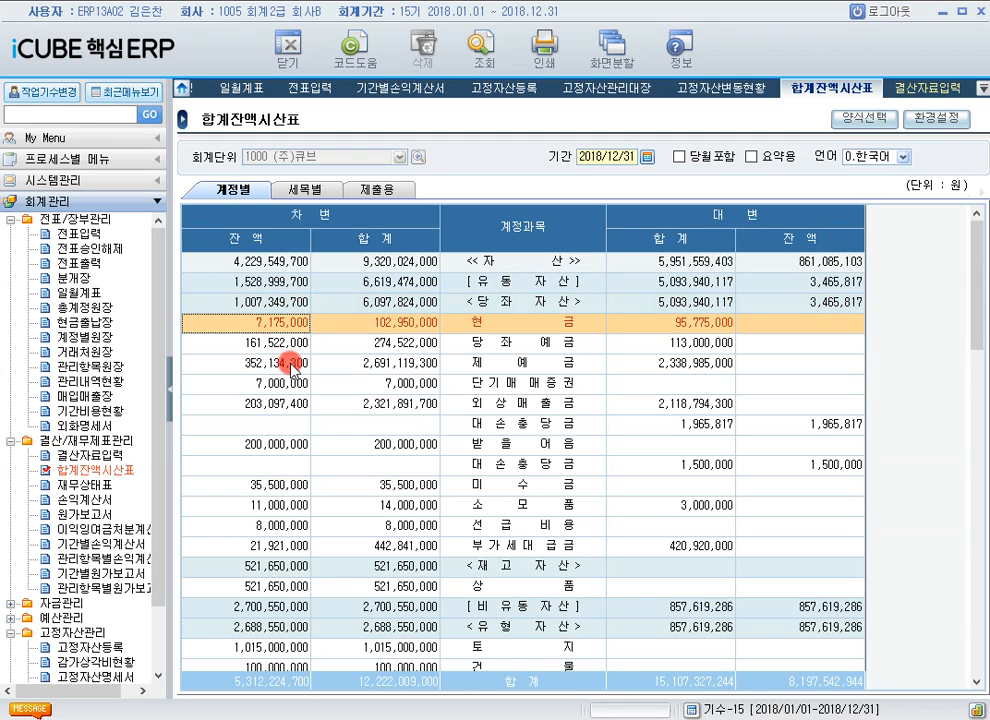
pyautogui.click(270, 362)
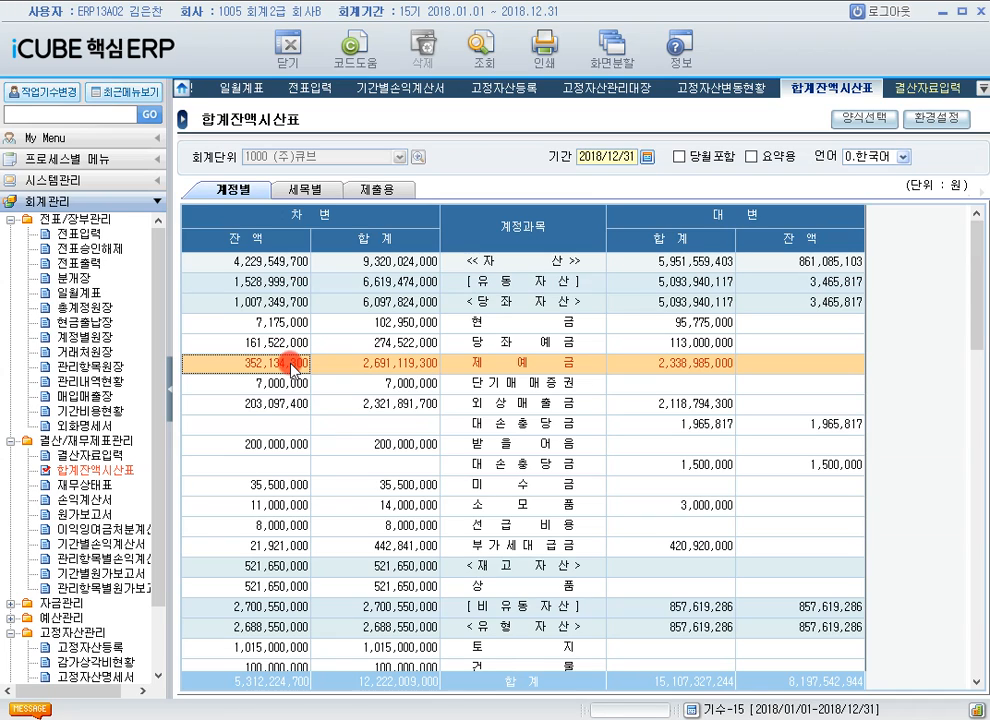
pyautogui.click(302, 406)
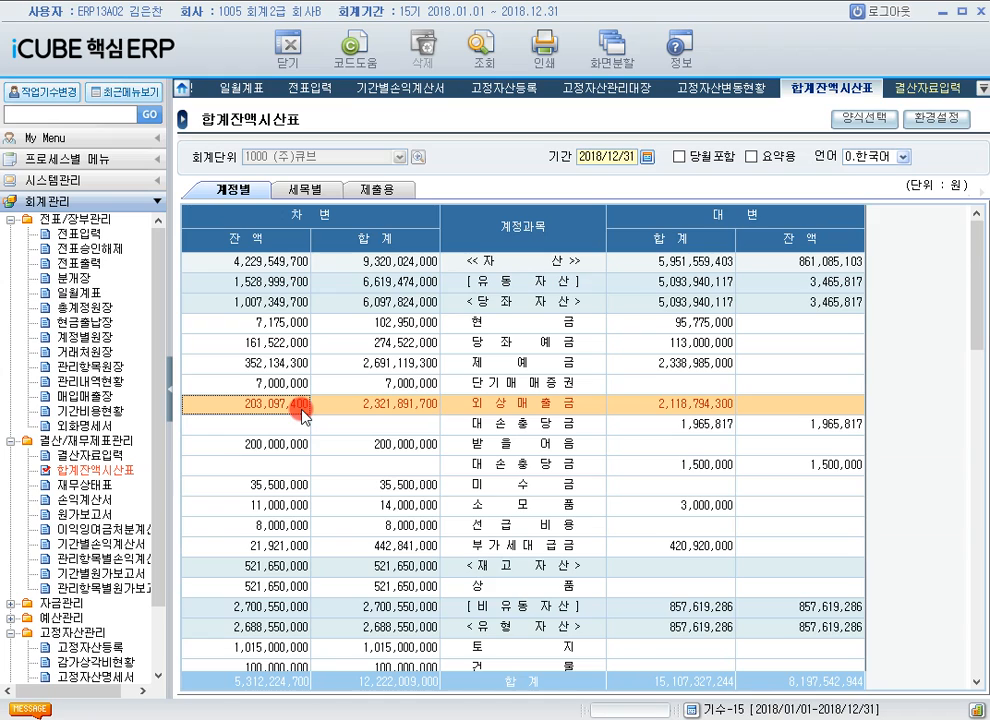
pyautogui.click(287, 590)
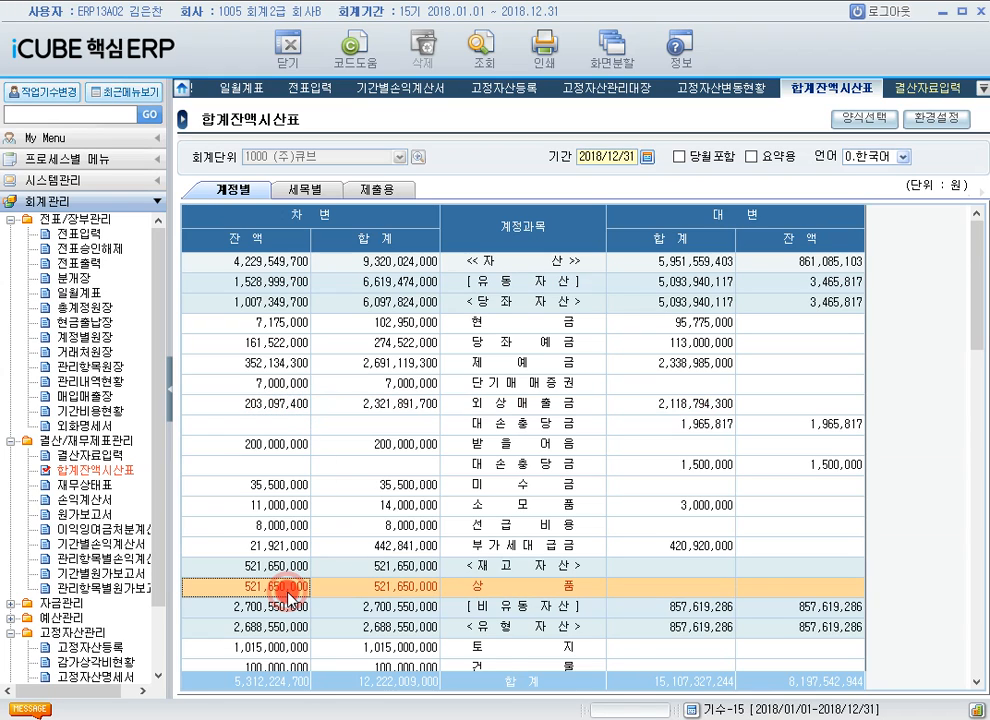
pyautogui.click(277, 328)
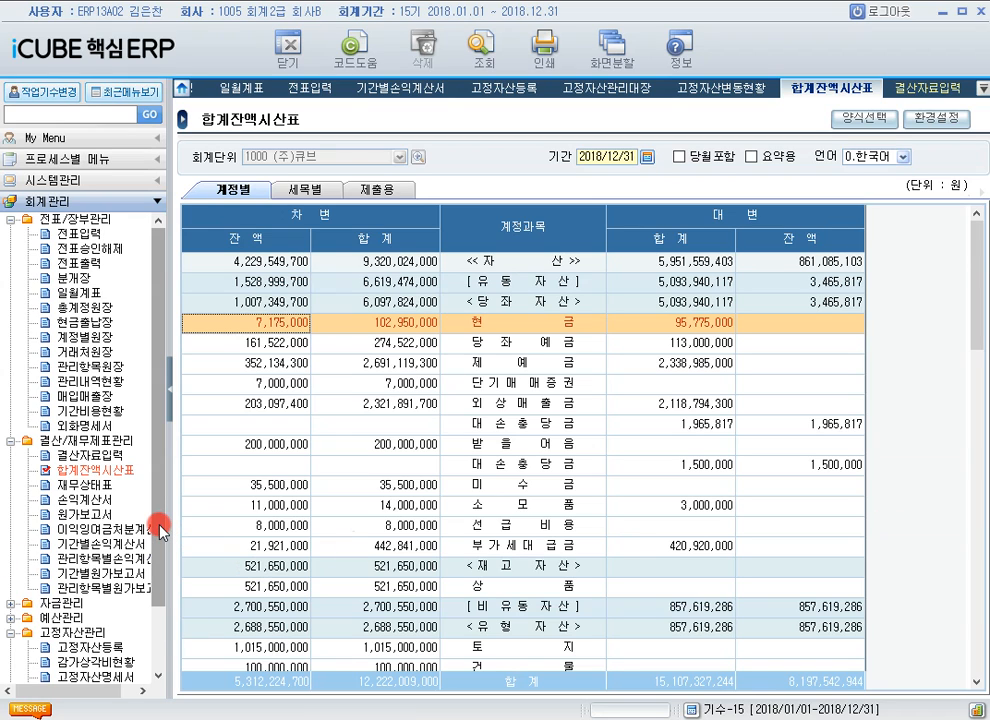
# Open 지급어음명세서 in 자금관리 and query its 어음명세서 view with 결제기준일 2018/11/30.
pyautogui.moveTo(160, 528); pyautogui.dragTo(161, 623)
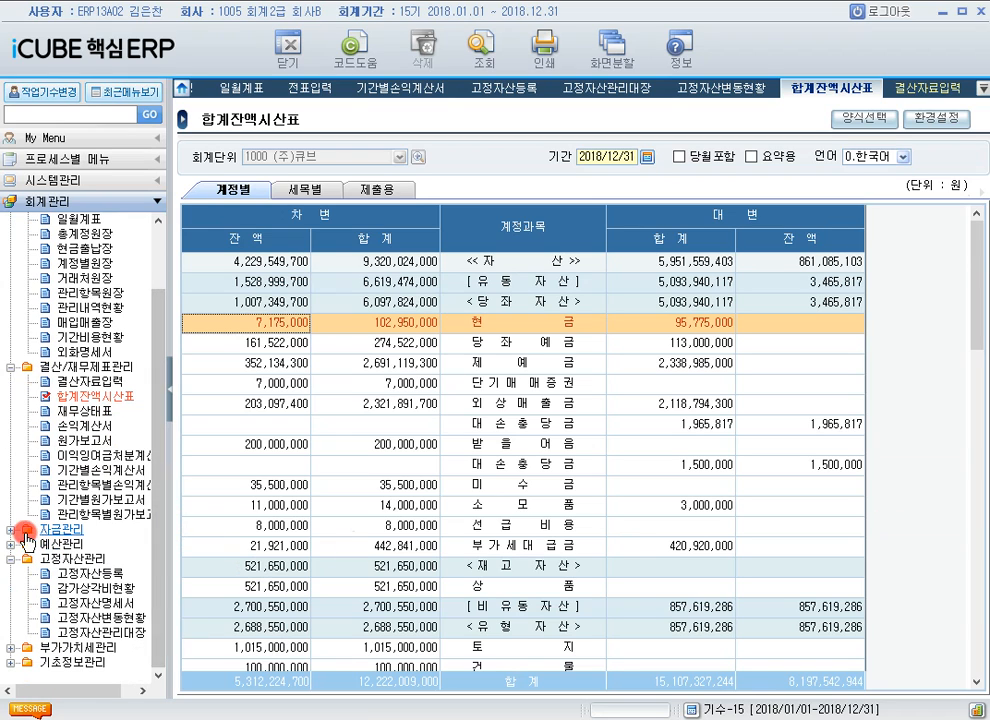
pyautogui.click(12, 530)
pyautogui.click(78, 648)
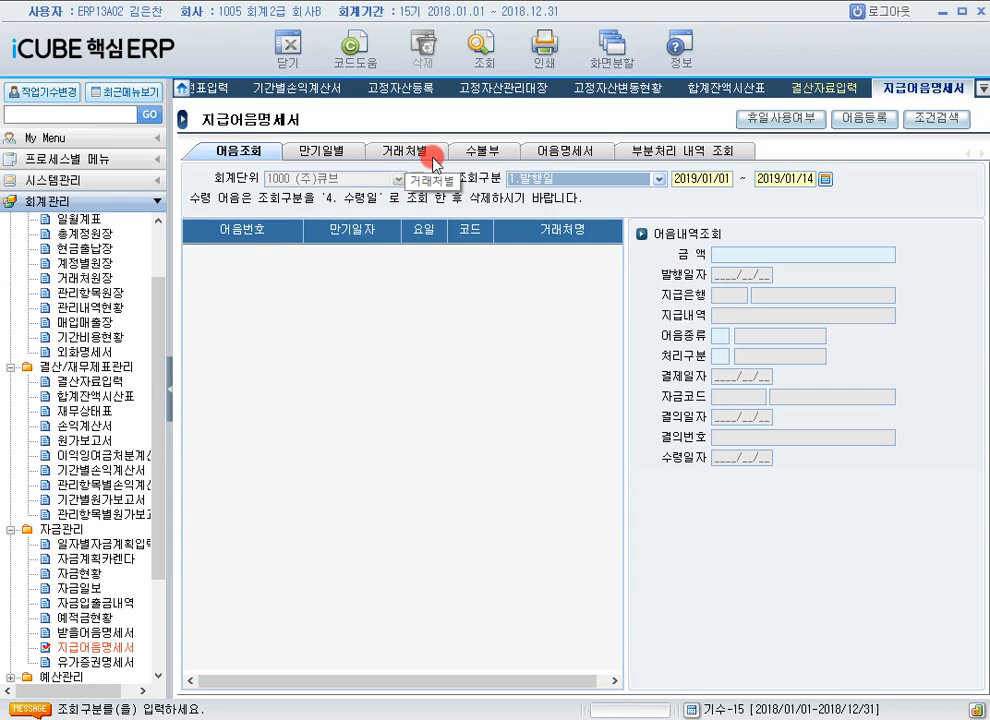
pyautogui.click(530, 151)
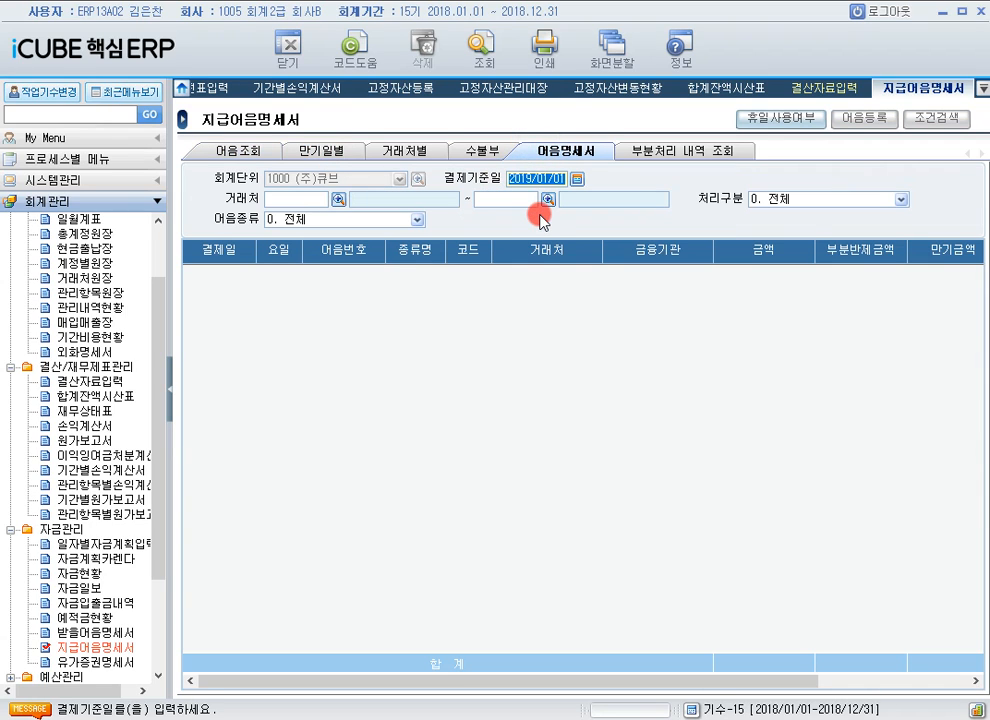
pyautogui.write('2018/11/')
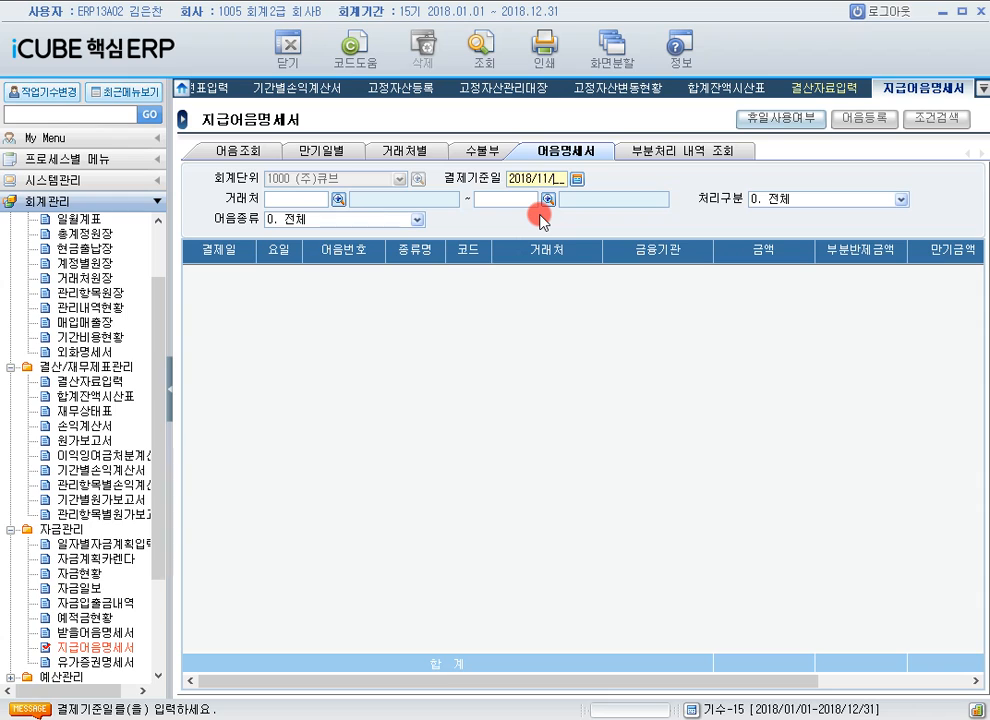
pyautogui.write('30')
pyautogui.press('Return')
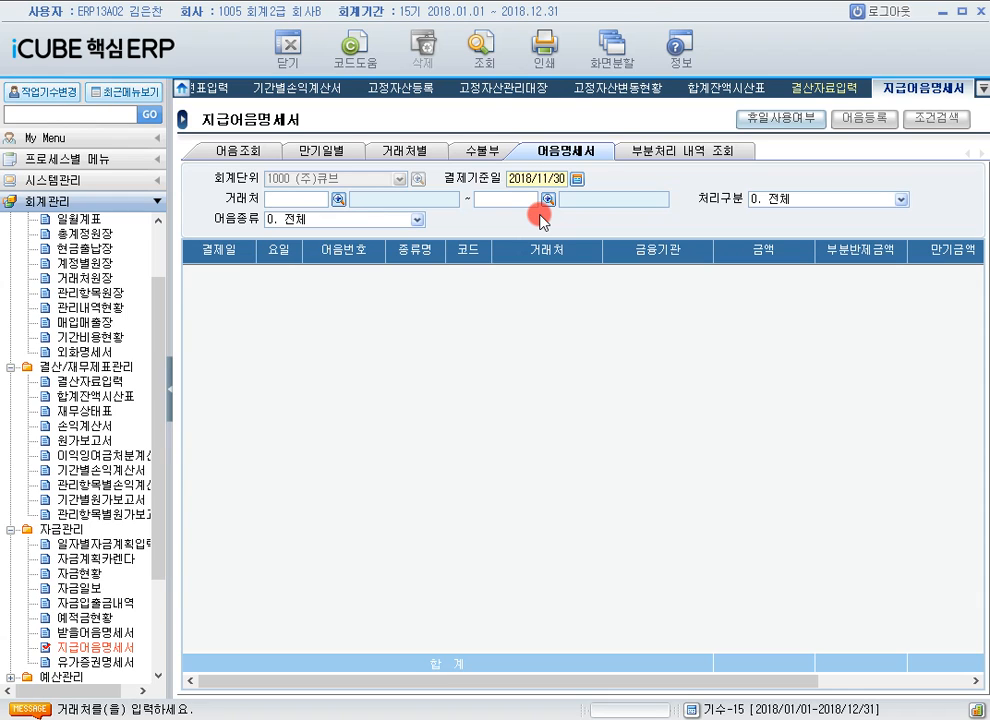
pyautogui.click(494, 52)
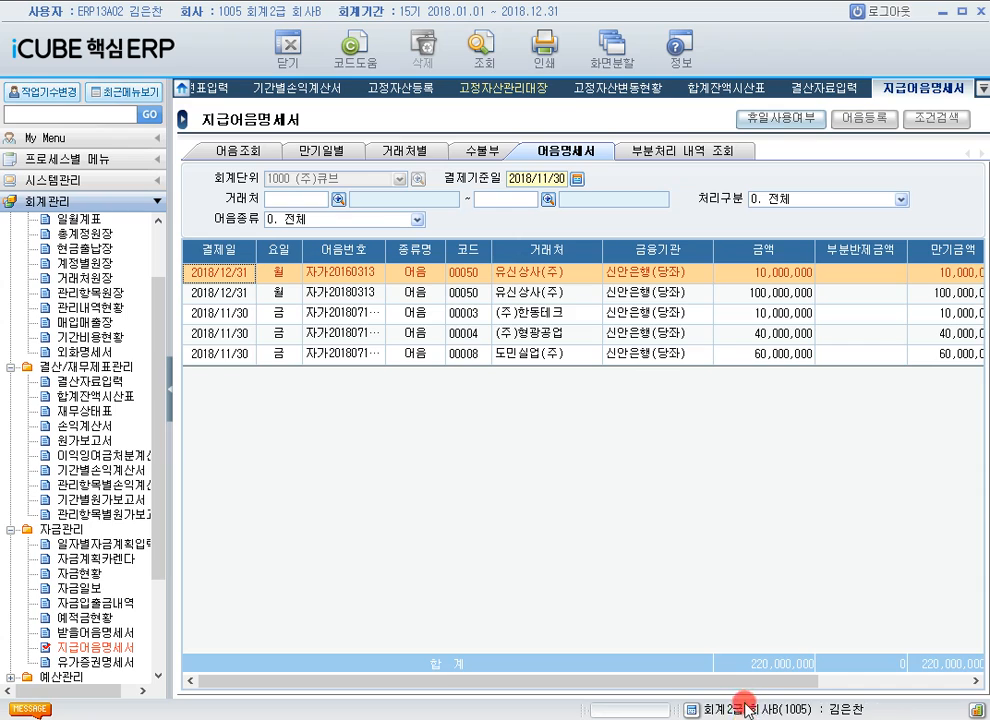
# Examine the 결제일, 만기금액, 구분 and 비고 of the listed notes, including those of (주)한동테크 and (주)형광공업.
pyautogui.moveTo(743, 681); pyautogui.dragTo(946, 680)
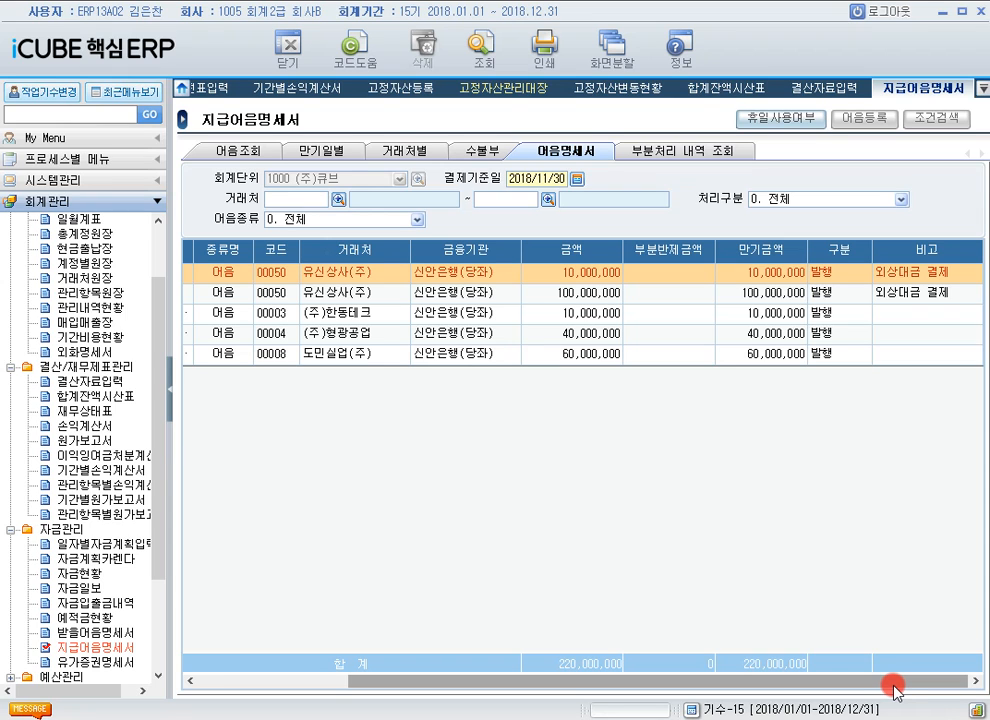
pyautogui.moveTo(893, 688); pyautogui.dragTo(818, 212)
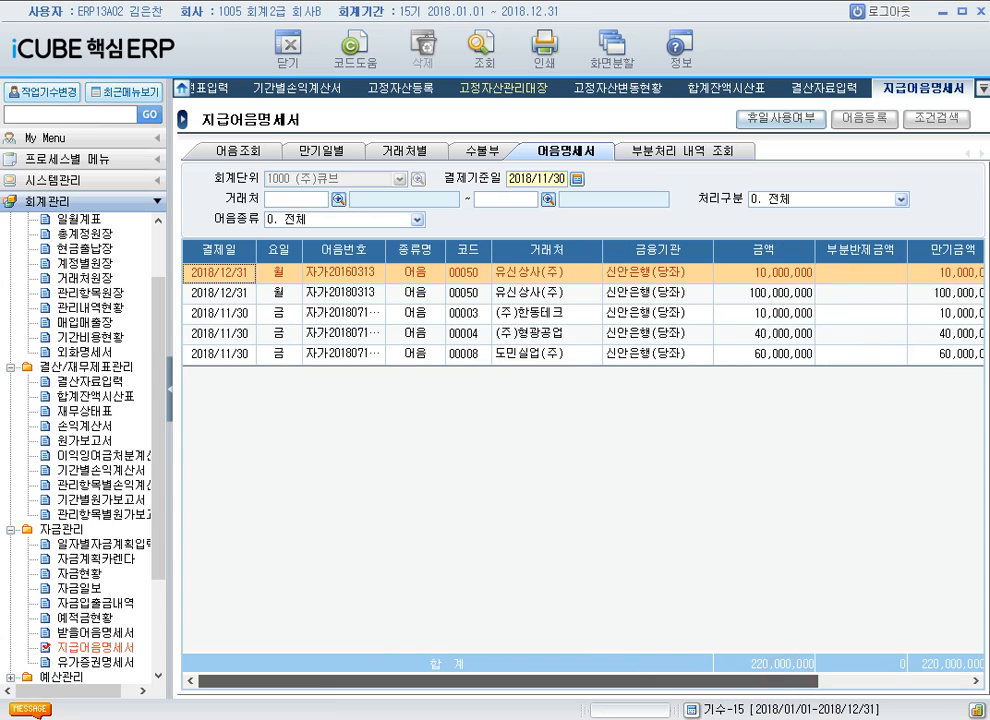
pyautogui.moveTo(785, 689); pyautogui.dragTo(941, 681)
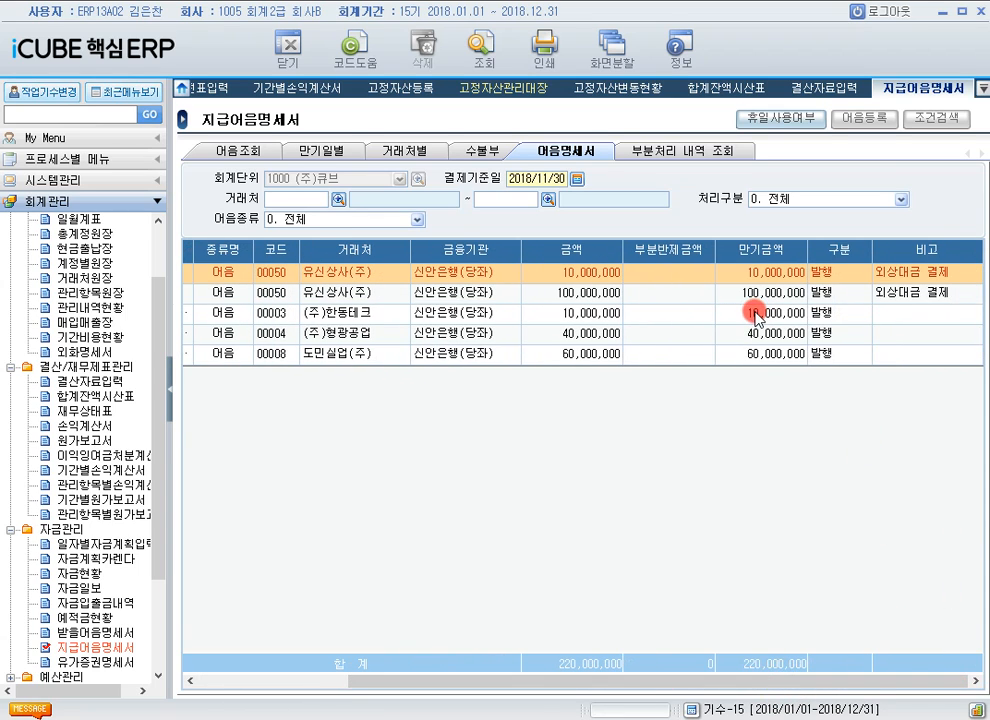
pyautogui.click(640, 313)
pyautogui.click(758, 334)
pyautogui.click(761, 314)
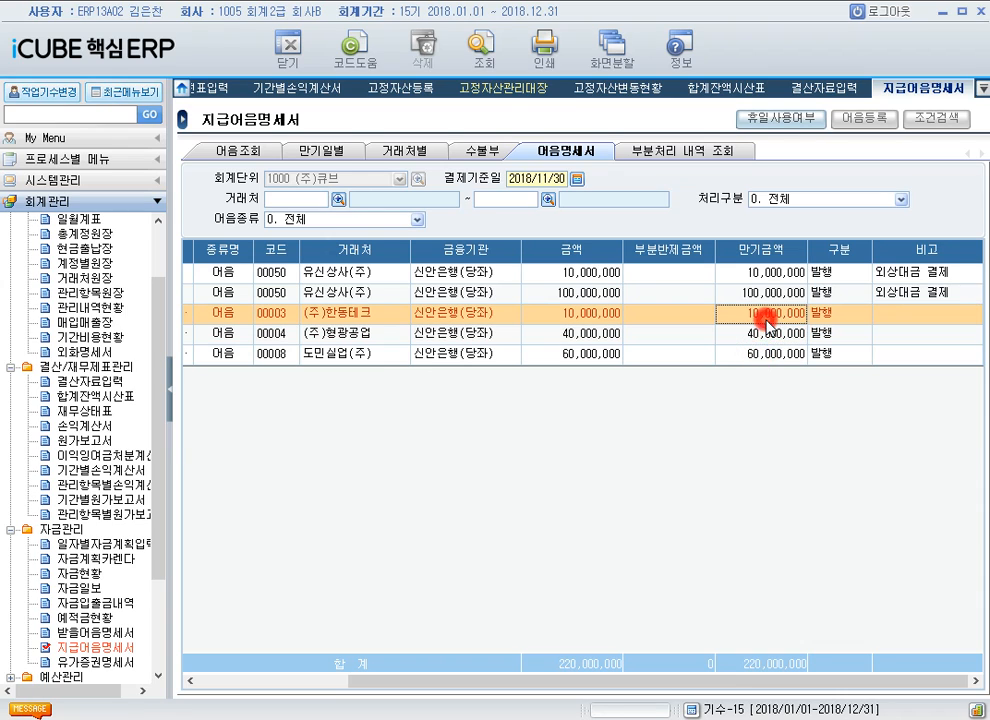
# Query the 어음명세서 with 처리구분 3. 결제 and dismiss the message.
pyautogui.click(904, 203)
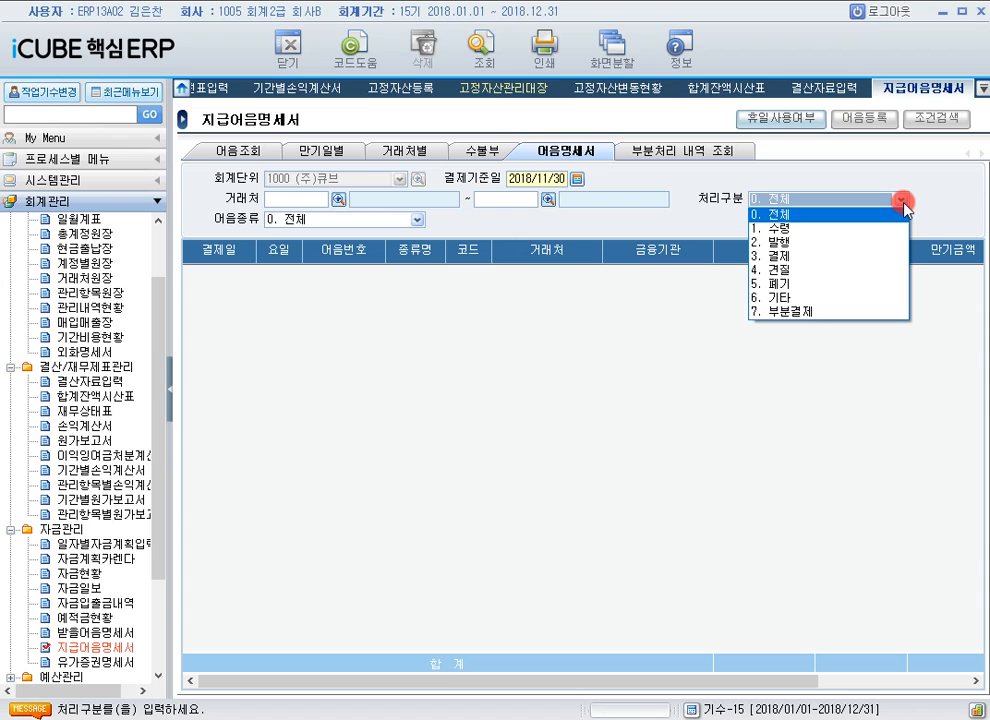
pyautogui.click(822, 256)
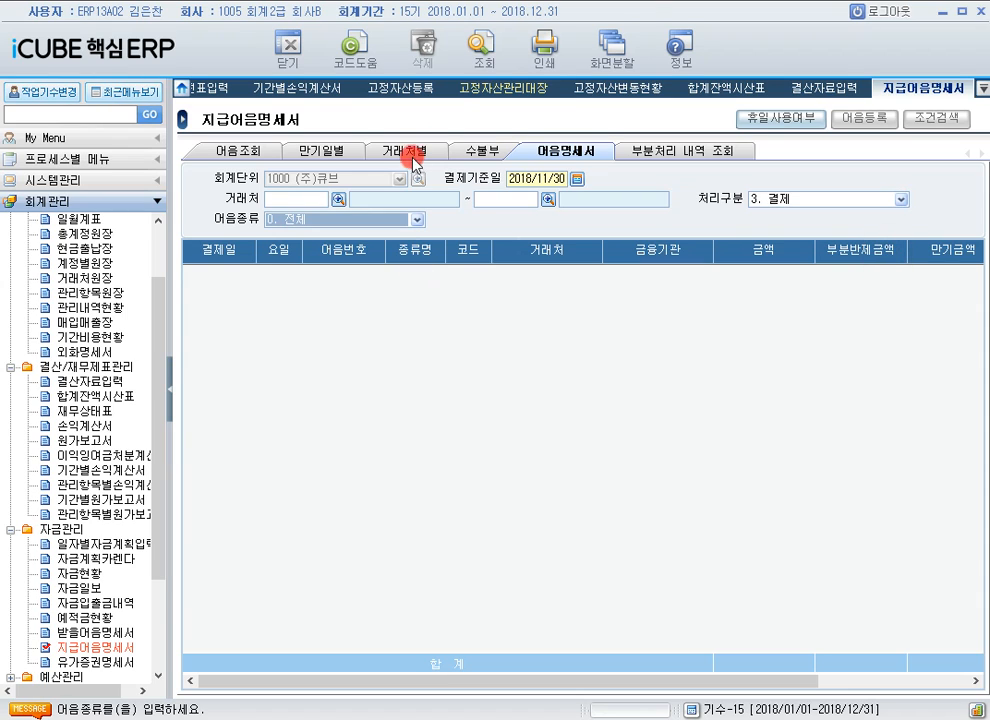
pyautogui.click(478, 68)
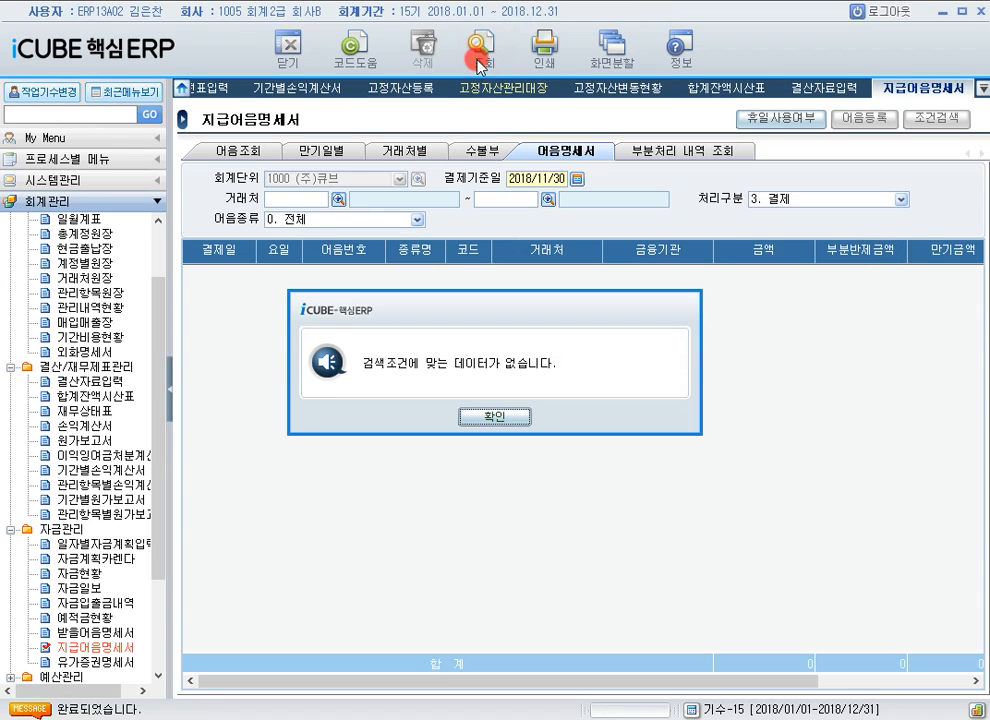
pyautogui.click(498, 418)
# Set 처리구분 to 2. 발행, query the notes again and check their 만기금액 and 비고.
pyautogui.click(900, 200)
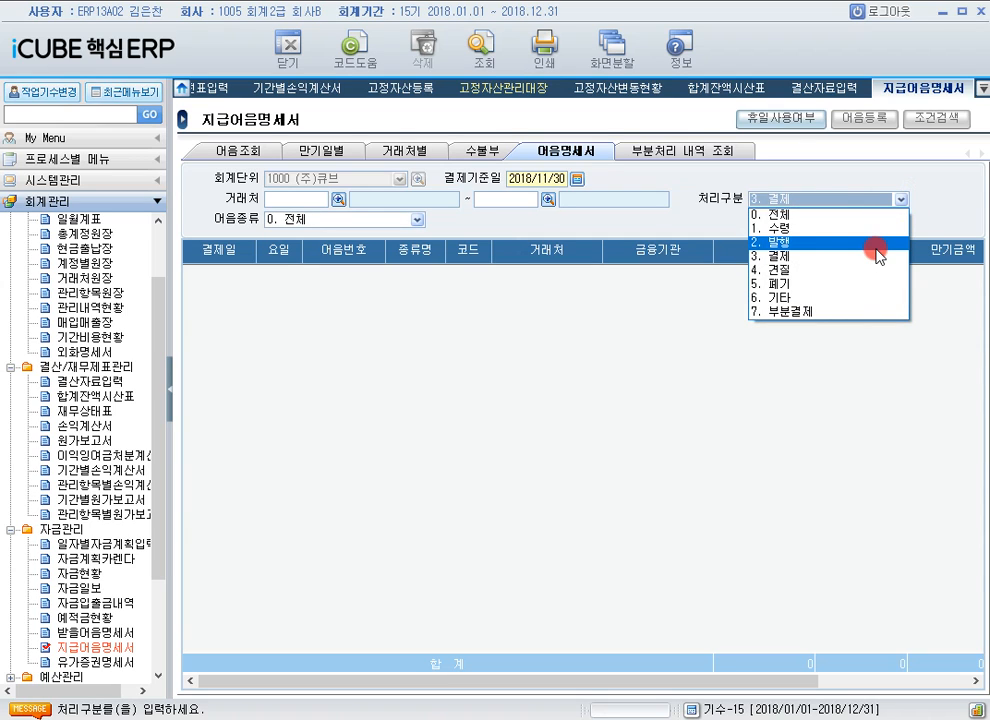
pyautogui.click(875, 249)
pyautogui.click(480, 48)
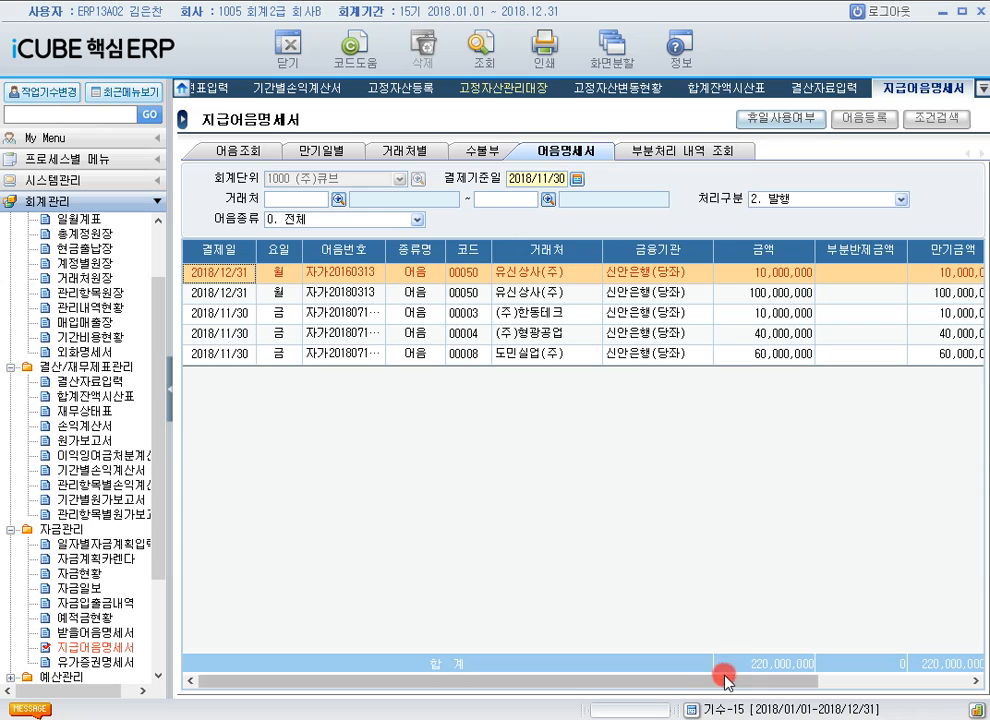
pyautogui.moveTo(685, 687); pyautogui.dragTo(857, 689)
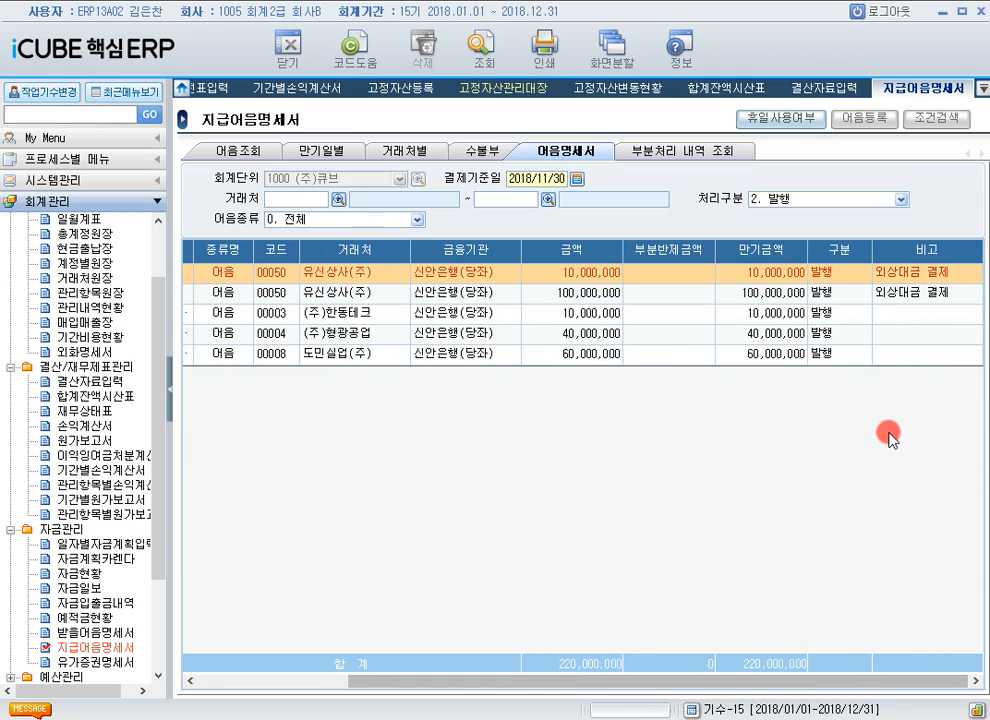
# Re-query with 어음종류 0. 전체 and 처리구분 2. 발행, and check the 비고 of (주)한동테크, (주)형광공업 and 도민실업(주).
pyautogui.click(418, 221)
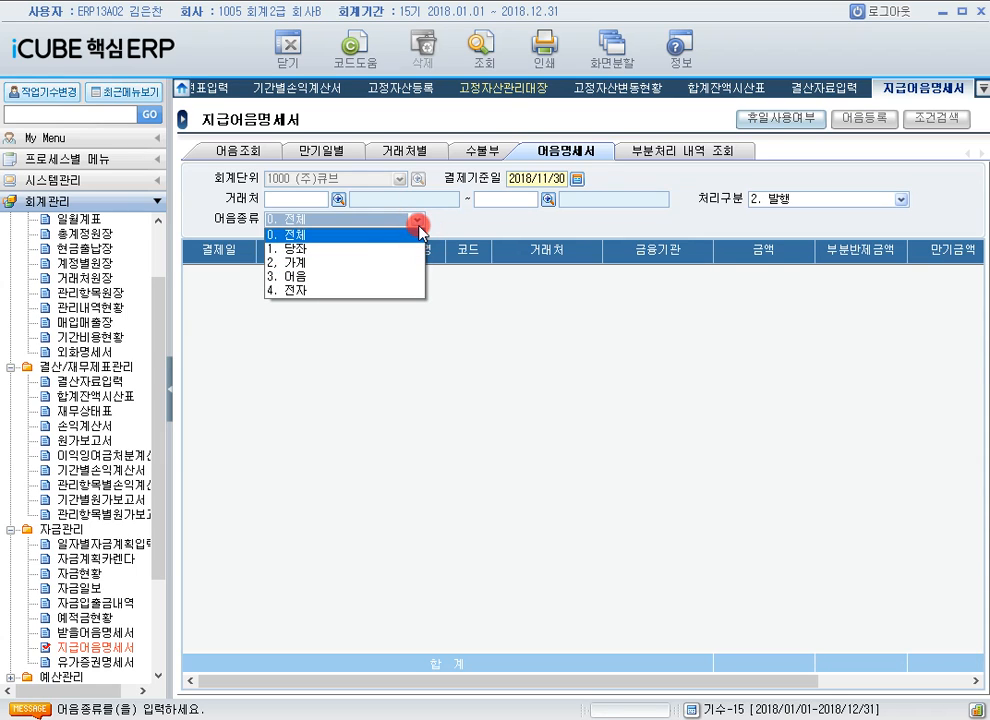
pyautogui.click(480, 48)
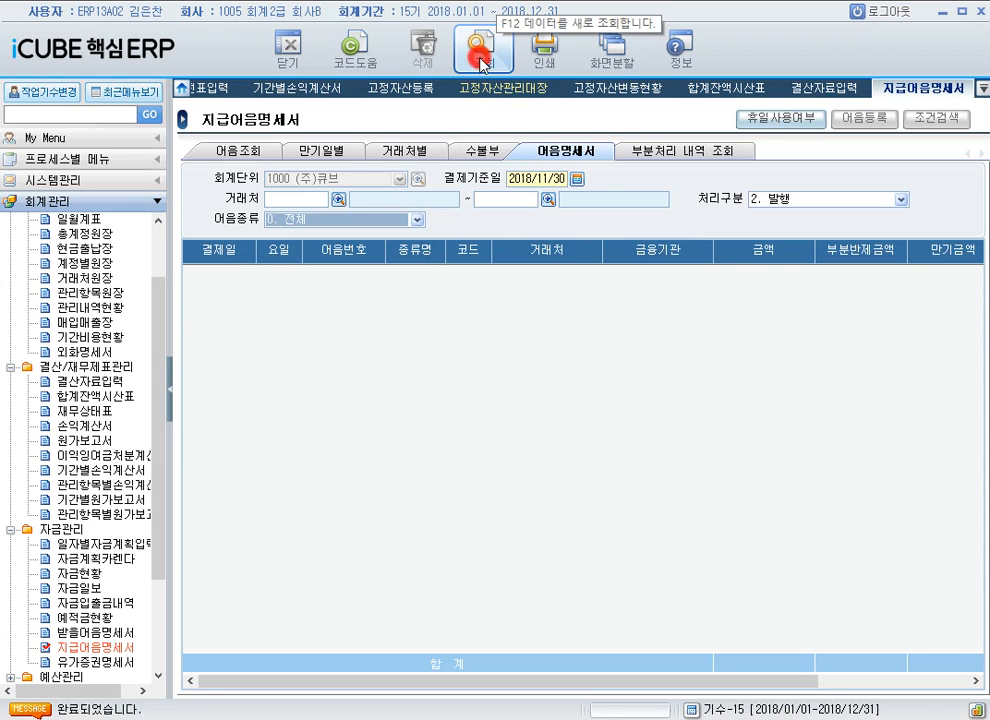
pyautogui.click(904, 199)
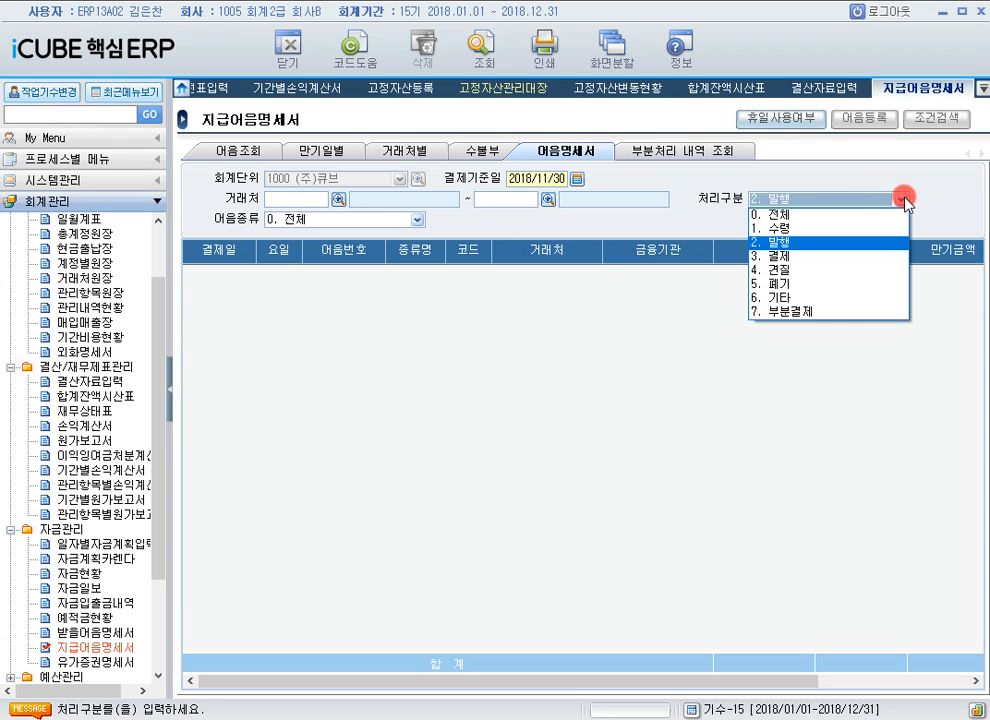
pyautogui.click(491, 66)
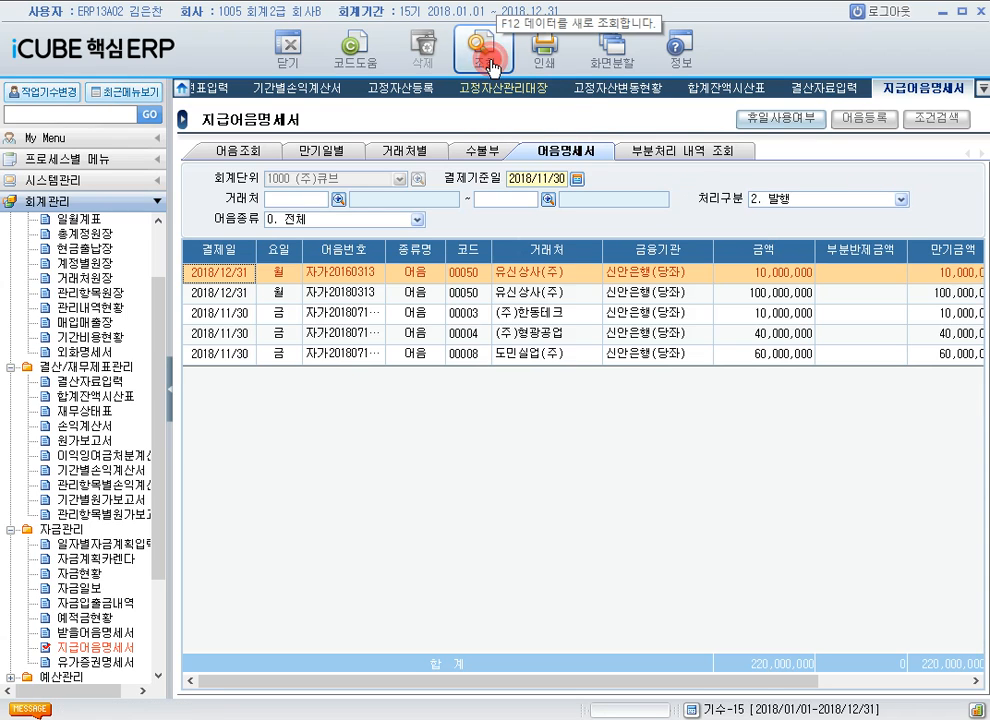
pyautogui.moveTo(687, 681); pyautogui.dragTo(928, 683)
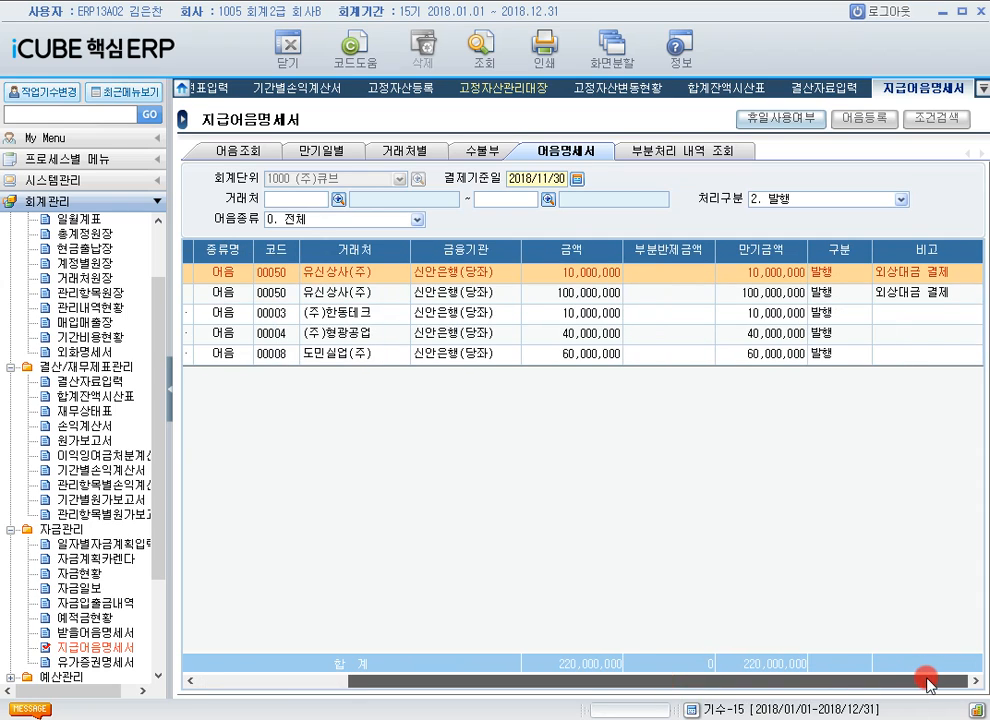
pyautogui.click(885, 313)
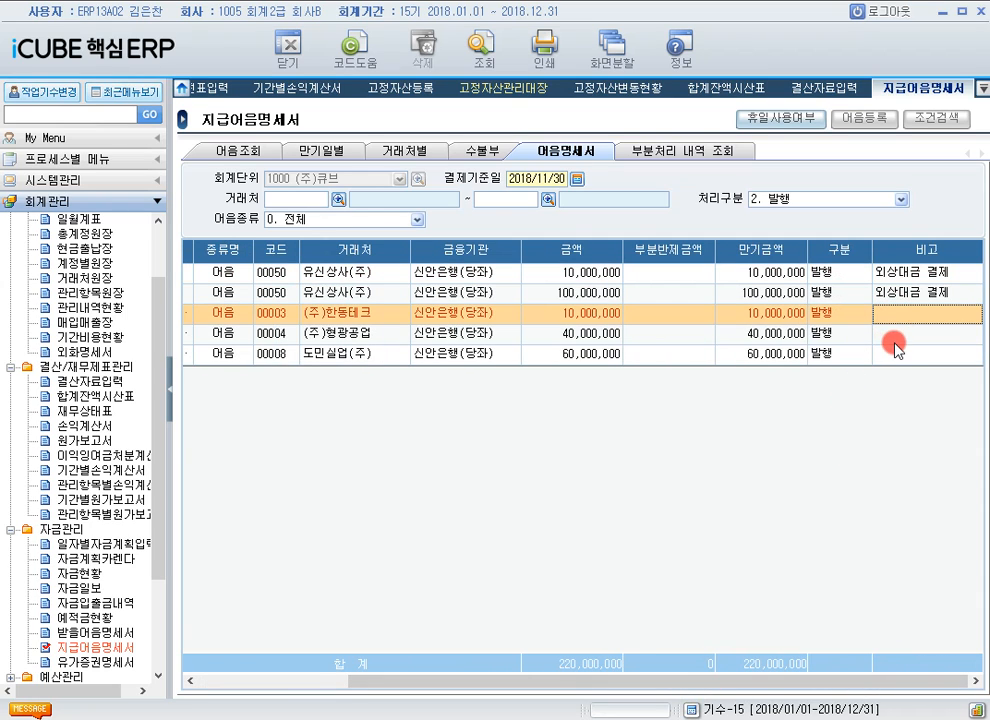
pyautogui.click(888, 338)
pyautogui.click(885, 356)
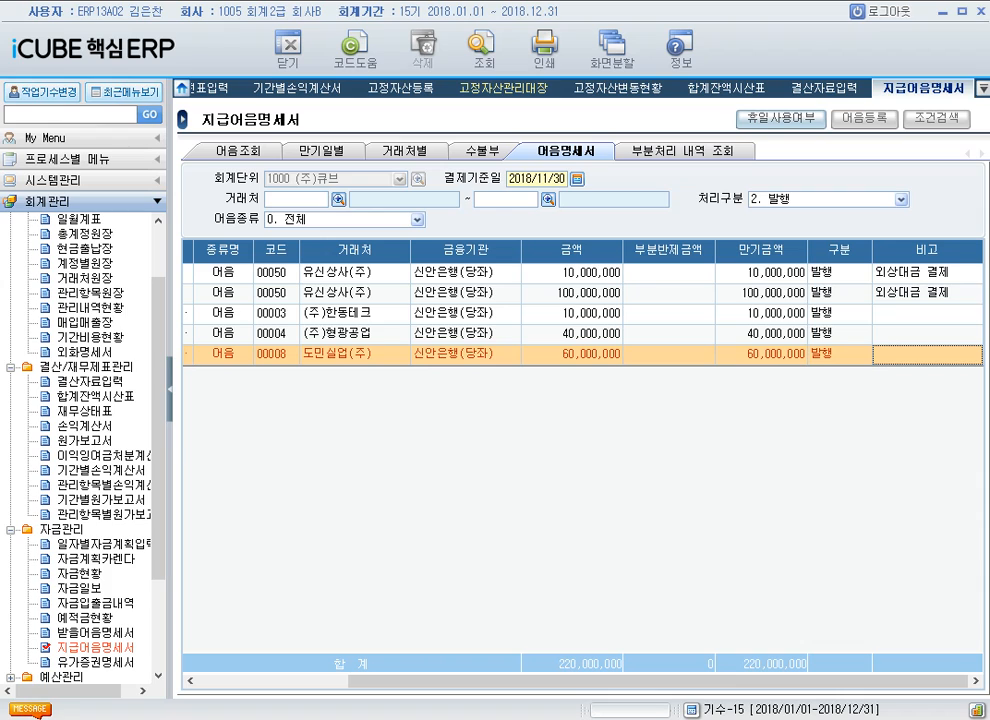
# Check the 만기금액 of the notes issued to (주)한동테크, (주)형광공업 and 도민실업(주).
pyautogui.click(789, 313)
pyautogui.click(786, 336)
pyautogui.click(785, 354)
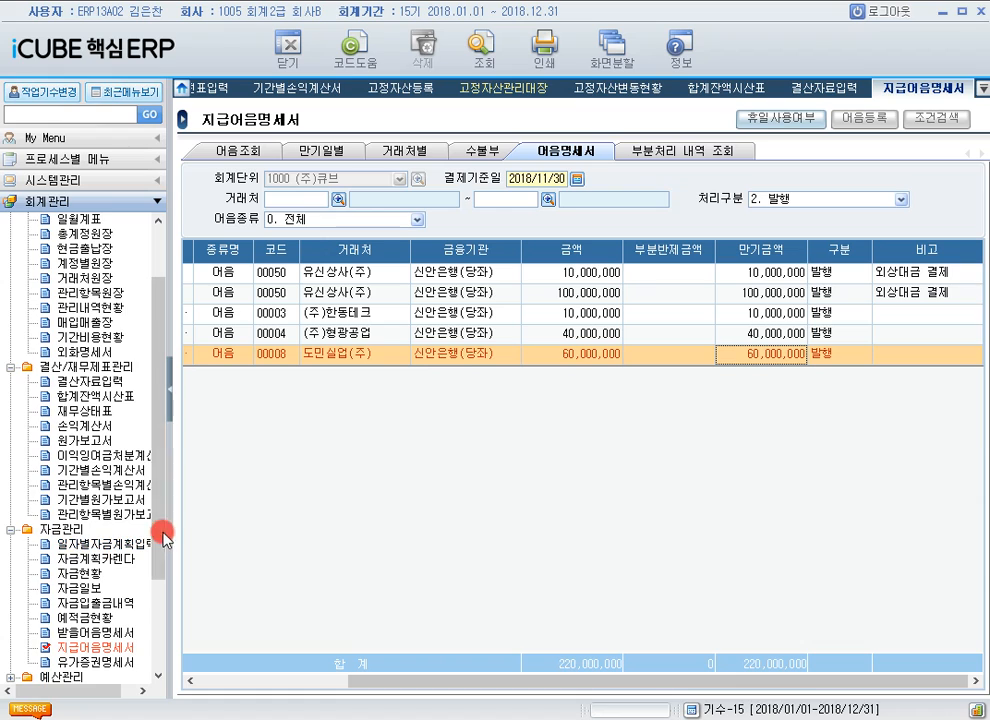
# Open 예산실적현황 under 예산관리 and set the 조회기간 to 2018/11 ~ 2018/11.
pyautogui.scroll(-3, 93, 598)
pyautogui.click(10, 544)
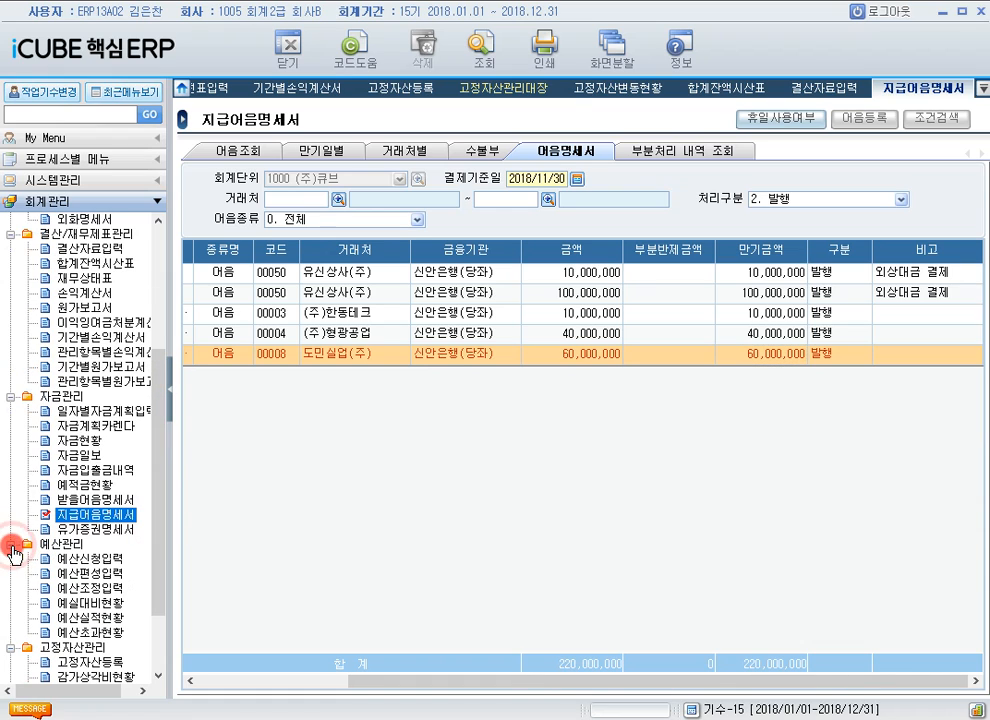
pyautogui.click(93, 619)
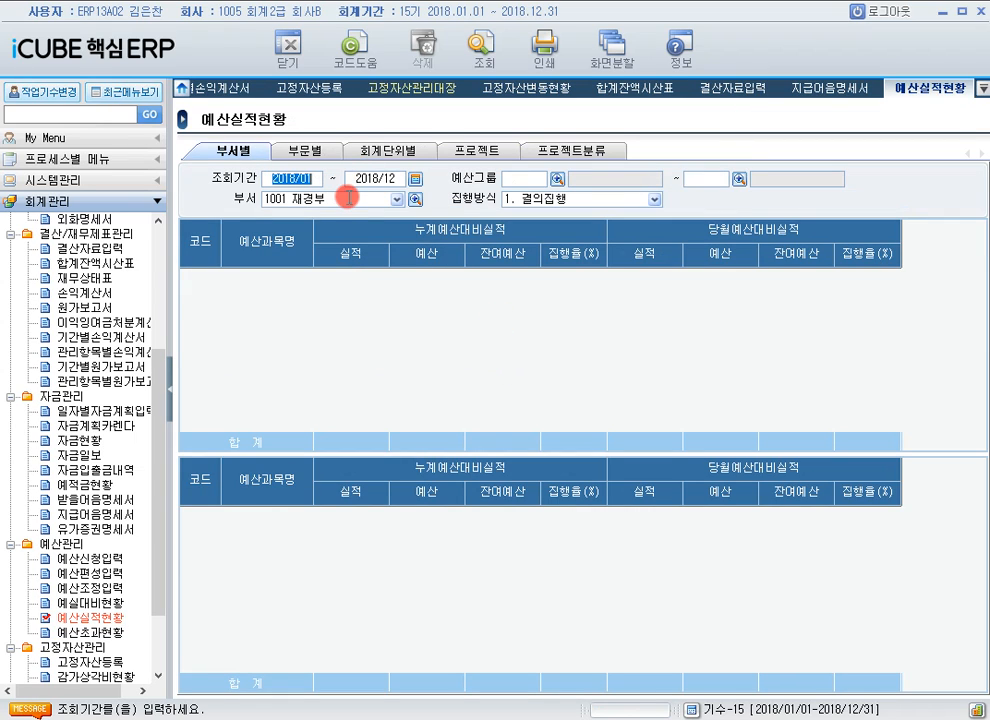
pyautogui.write('2')
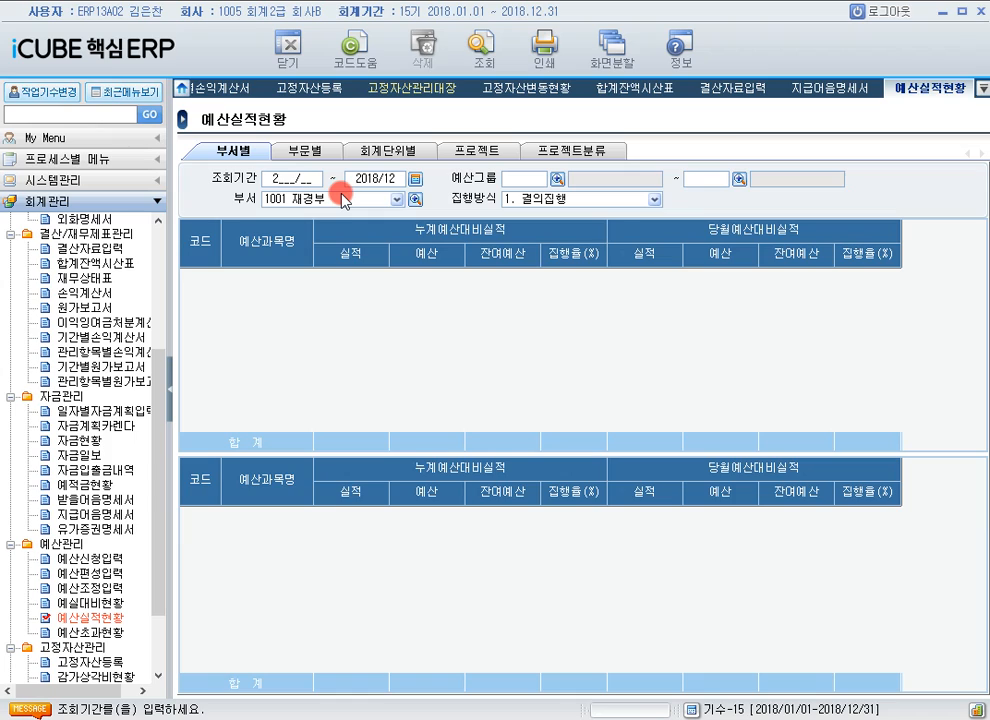
pyautogui.write('01811201811')
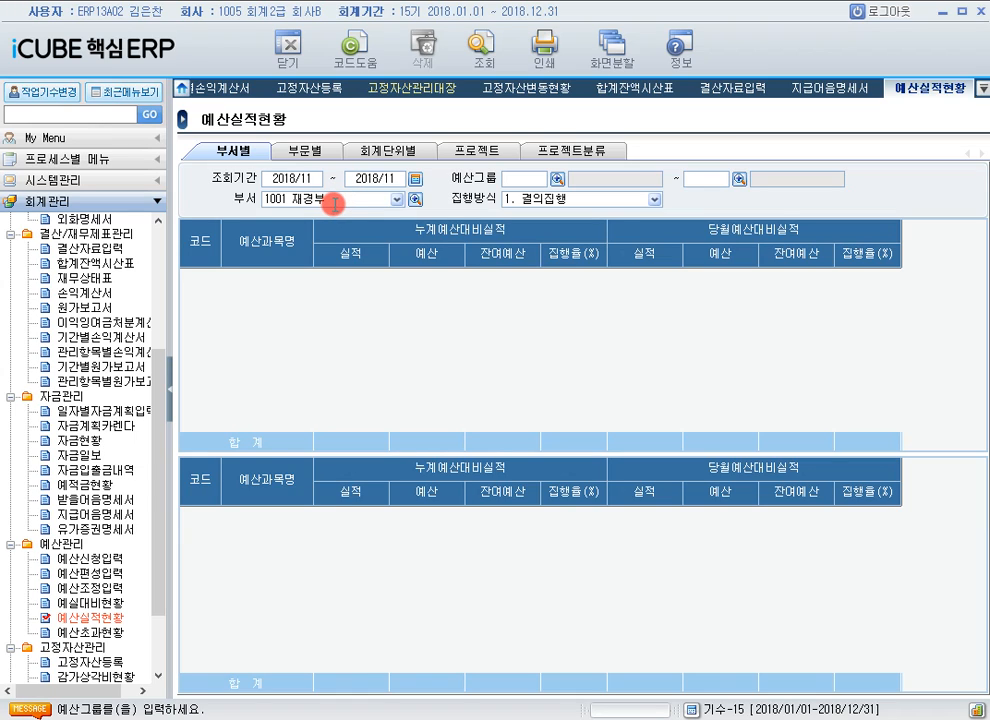
# Query the 재경부 budget results with 집행방식 2. 승인집행 and check the 집행율 of 여비교통비 and 접대비.
pyautogui.click(577, 200)
pyautogui.click(575, 228)
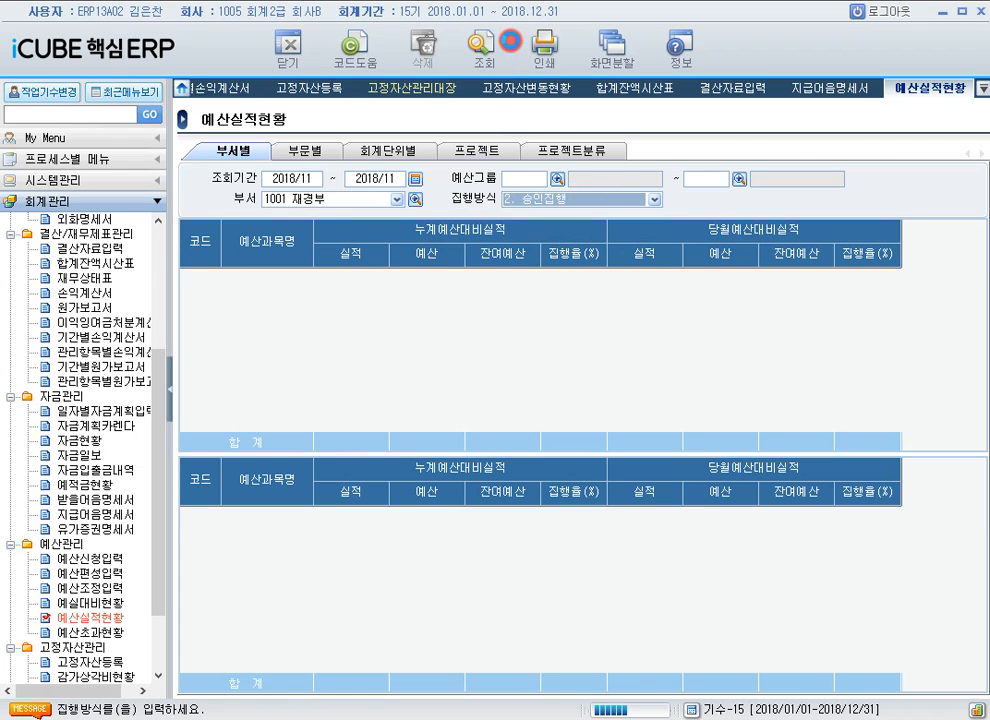
pyautogui.click(495, 52)
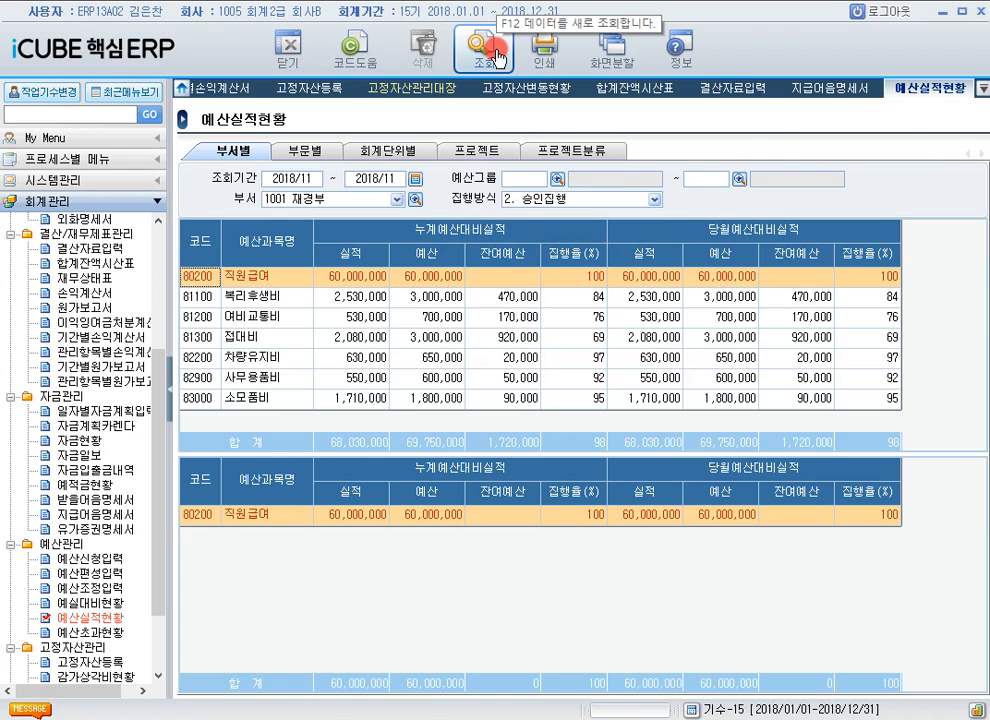
pyautogui.click(596, 318)
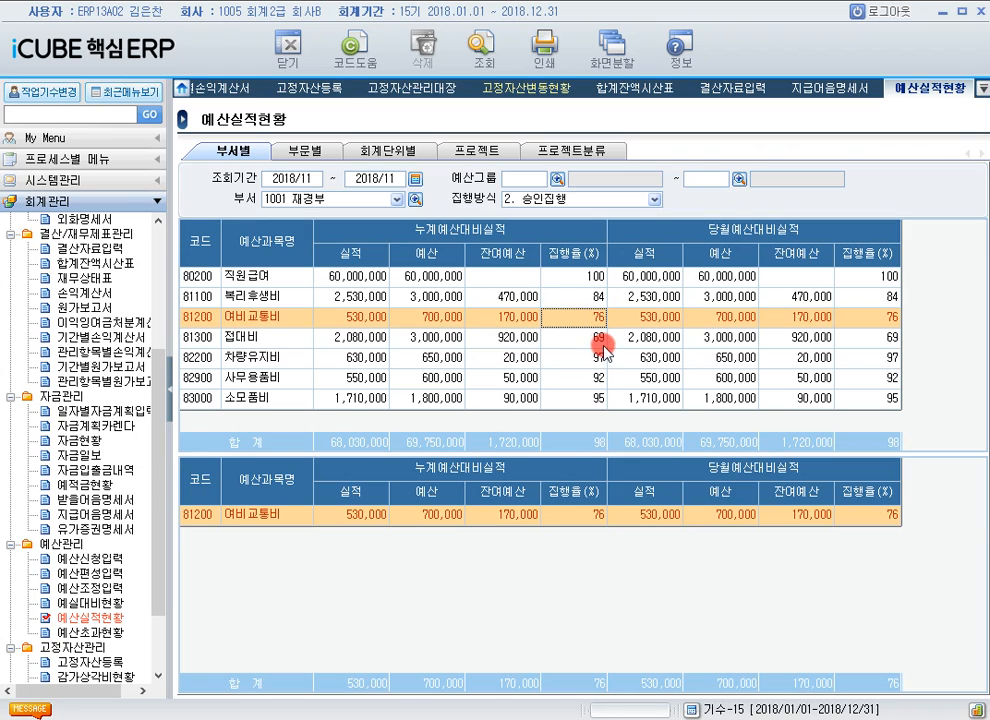
pyautogui.click(598, 345)
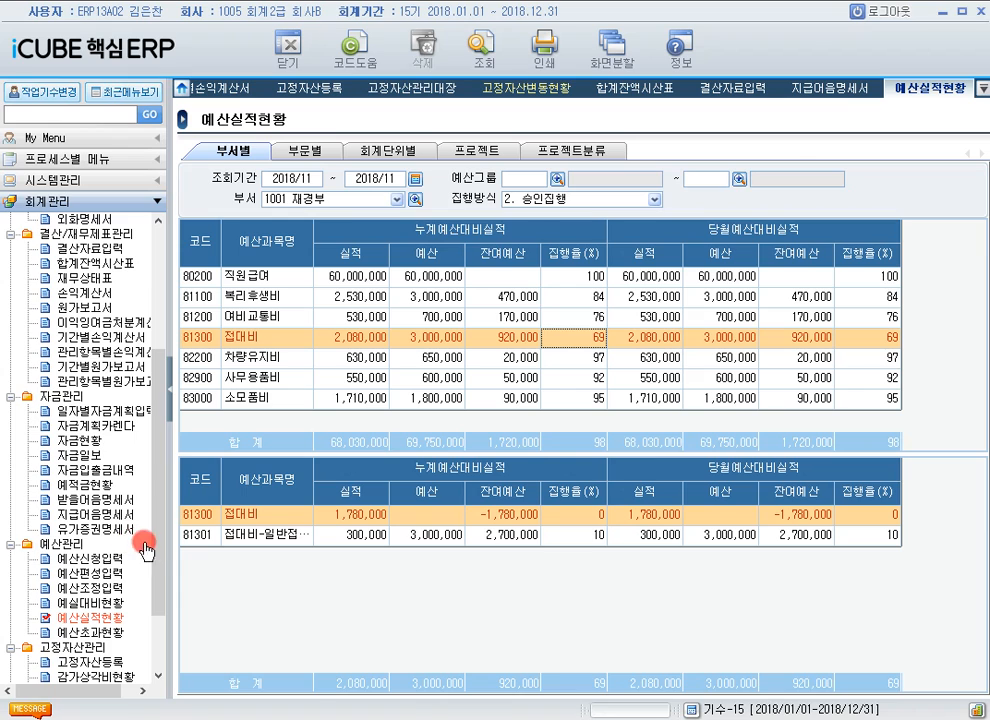
# Open 부가세신고서 under 부가가치세관리 and load the voucher data for the period 2018/10/01 ~ 2018/12/31.
pyautogui.scroll(-2, 140, 400)
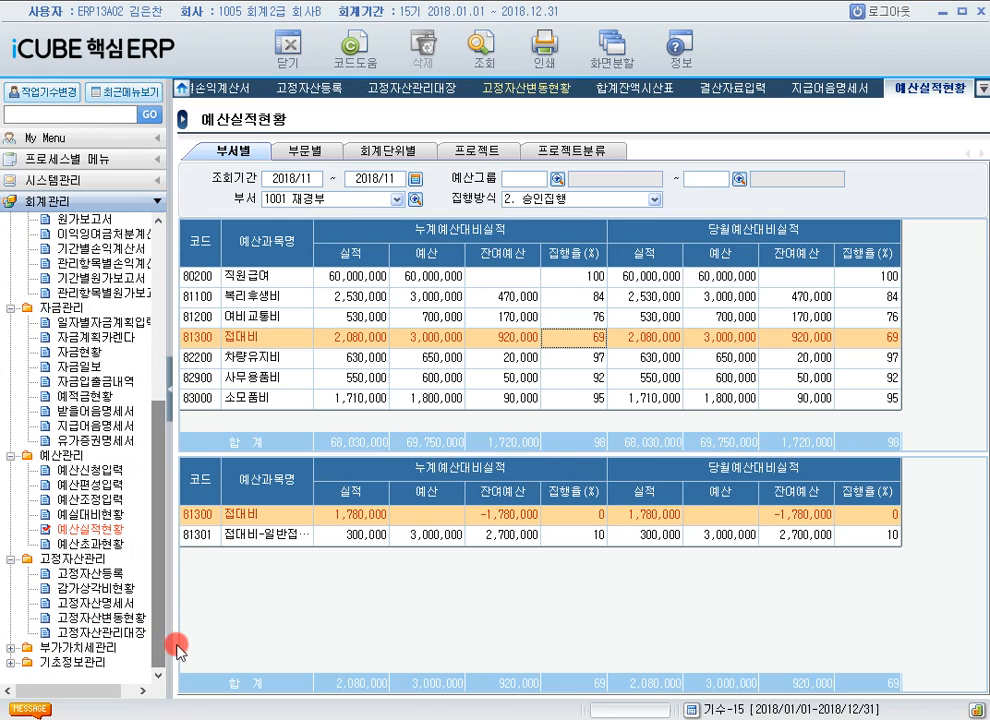
pyautogui.click(11, 649)
pyautogui.click(90, 576)
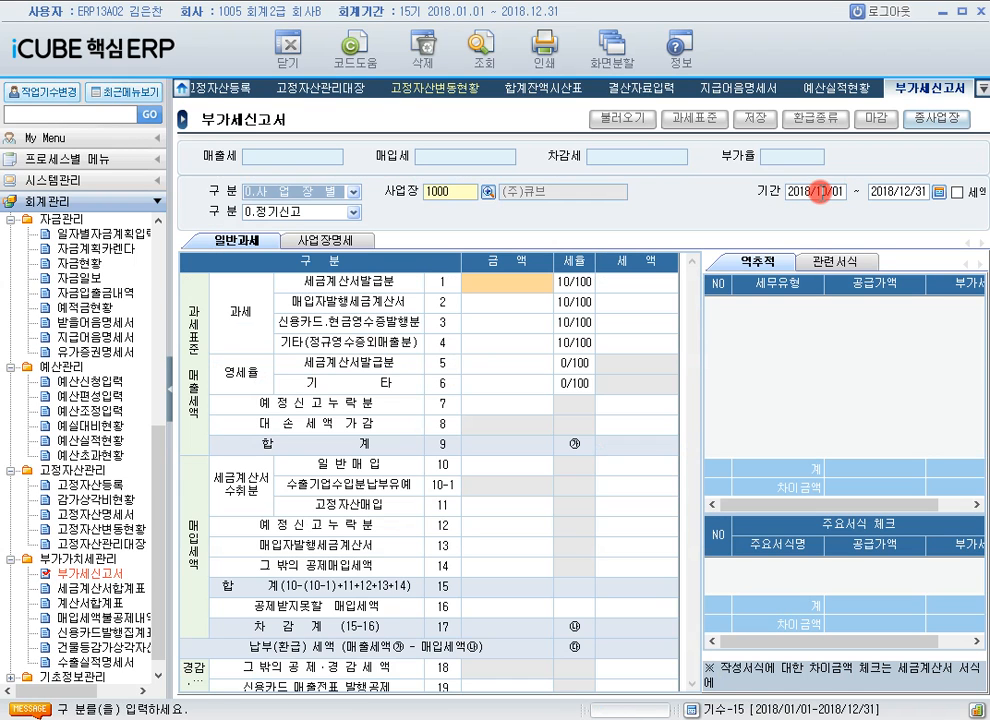
pyautogui.click(808, 191)
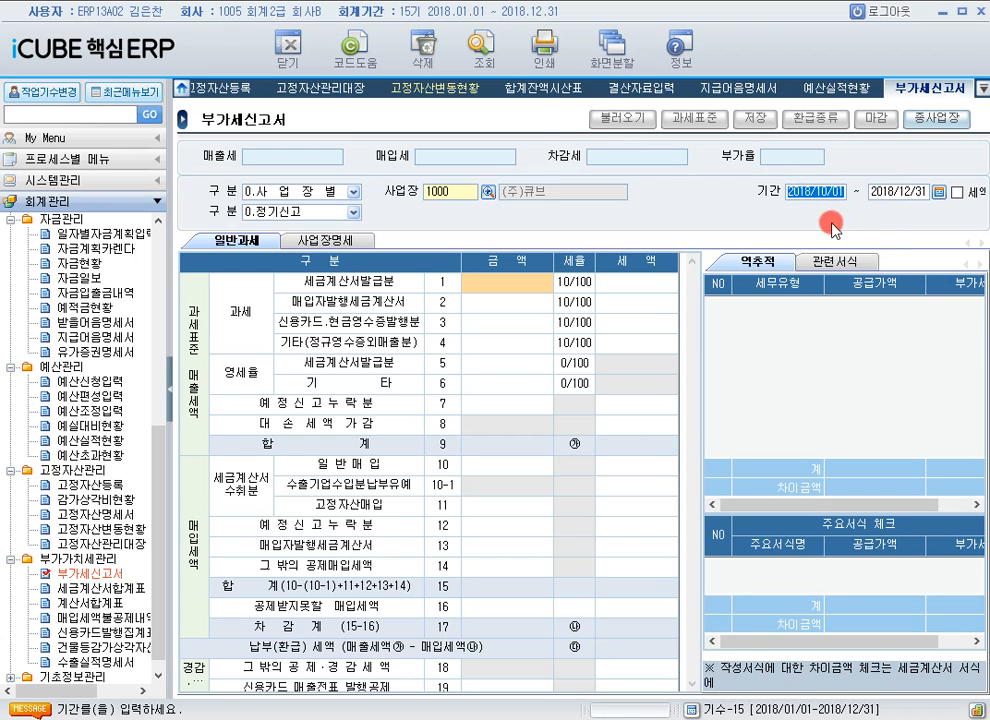
pyautogui.click(485, 52)
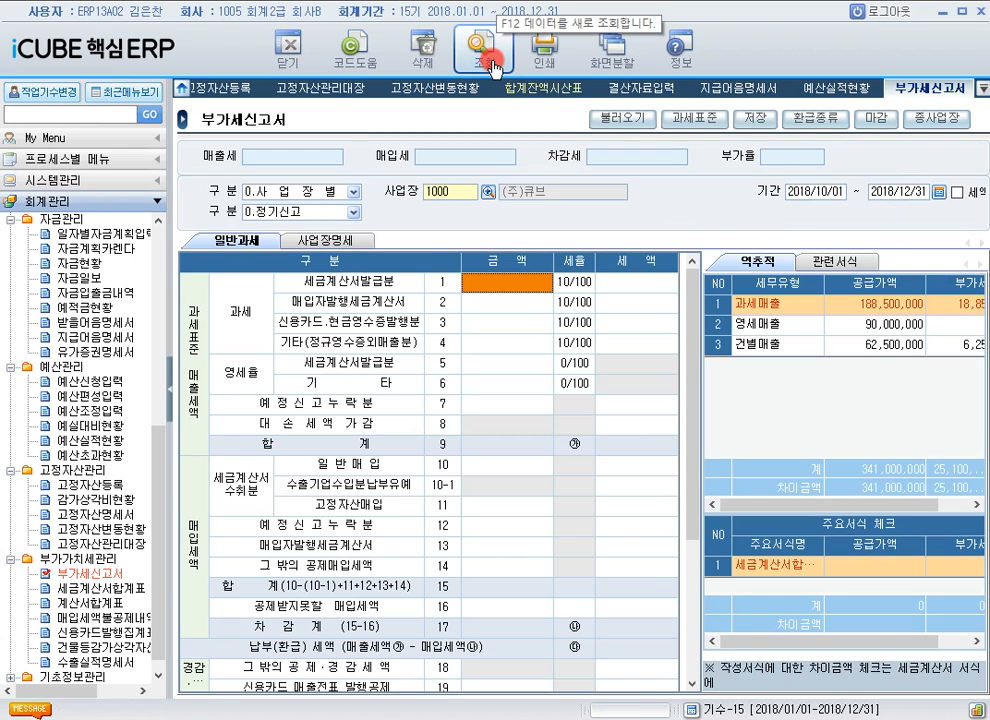
pyautogui.click(618, 120)
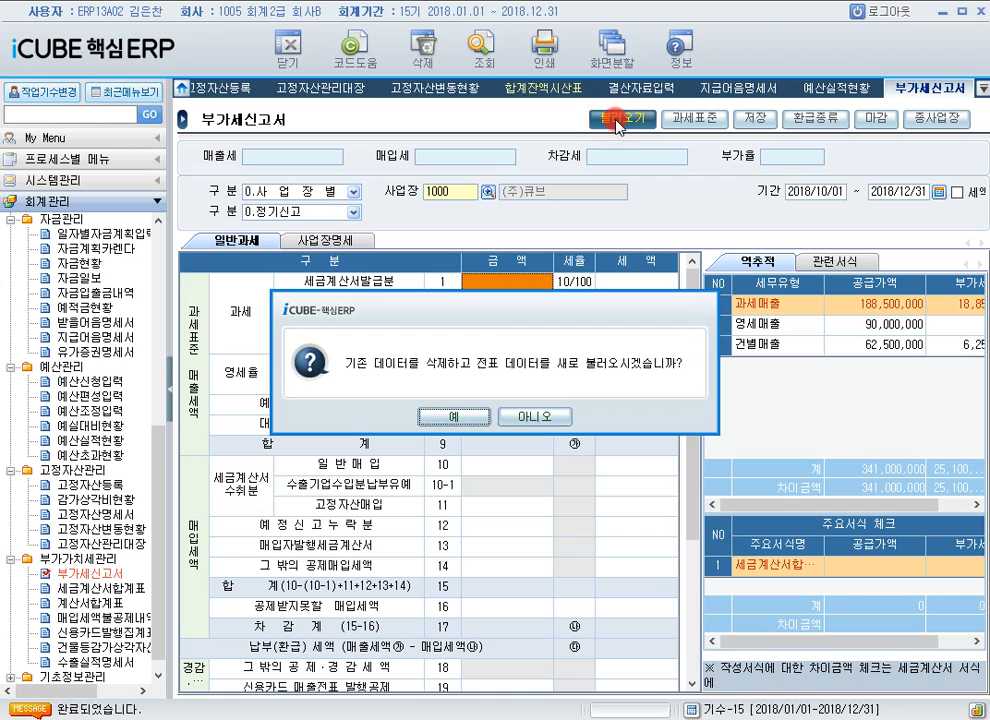
pyautogui.click(478, 414)
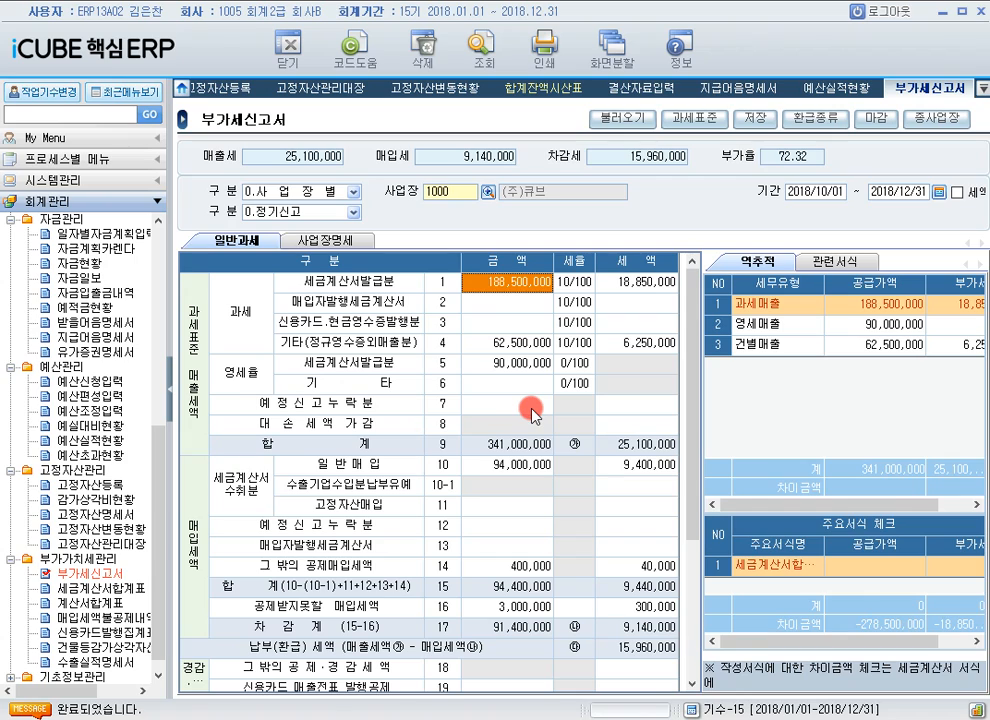
# Check the 금액 of the 신용카드.현금영수증발행분, taxable 세금계산서발급분 and sales 예정신고누락분 rows.
pyautogui.click(525, 323)
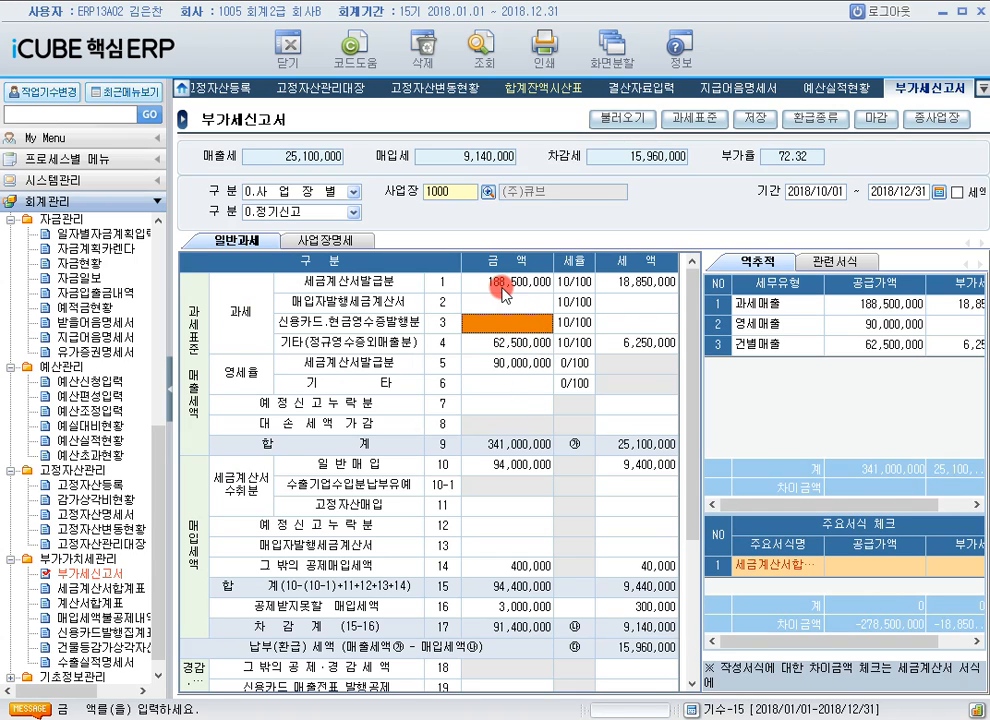
pyautogui.click(506, 285)
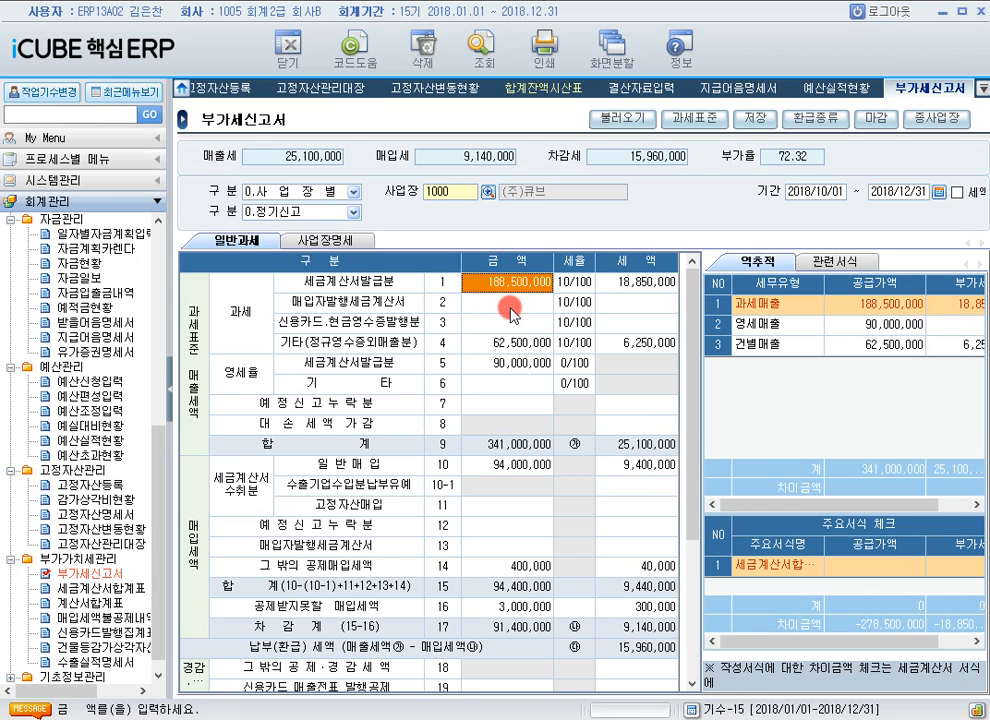
pyautogui.click(506, 405)
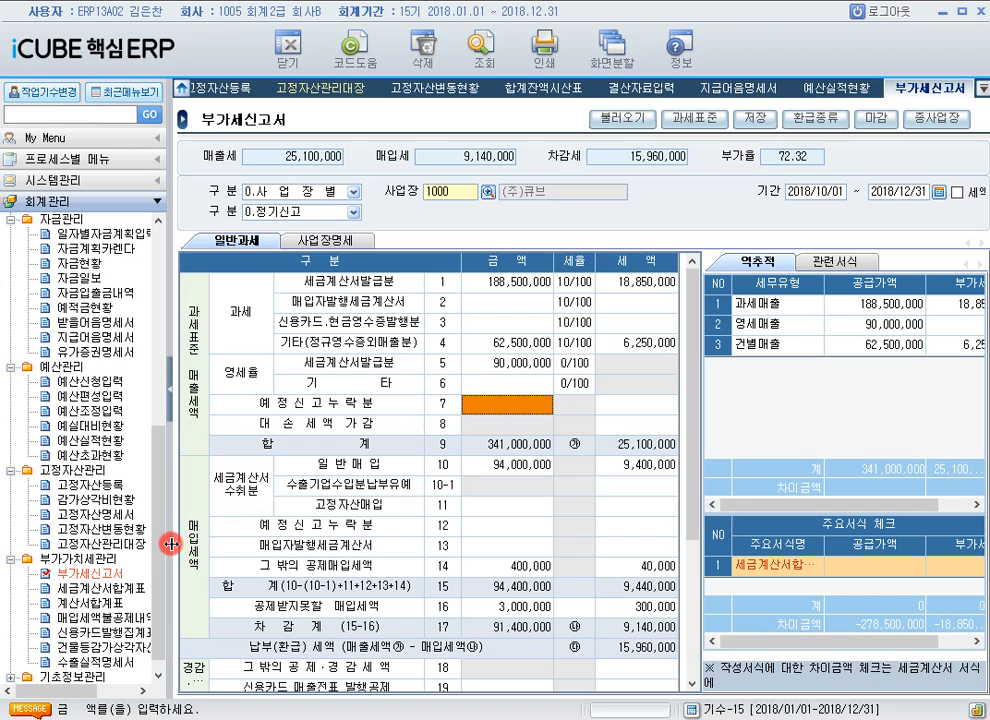
pyautogui.moveTo(160, 537); pyautogui.dragTo(161, 564)
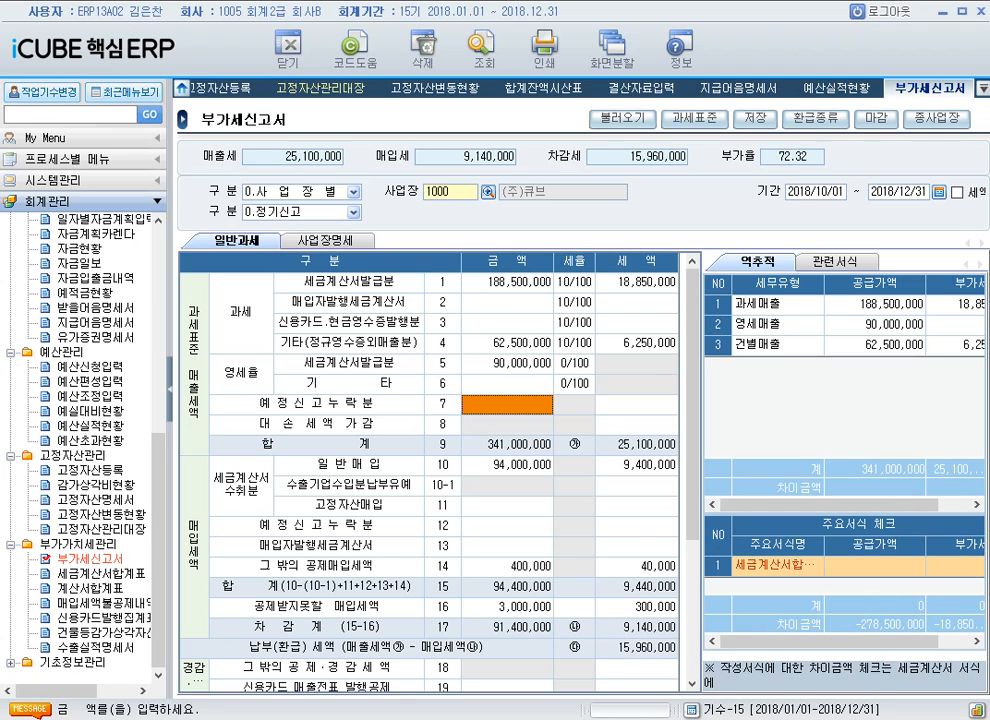
# Save the loaded VAT return and query the period 2018/07/01 ~ 2018/09/30.
pyautogui.click(838, 192)
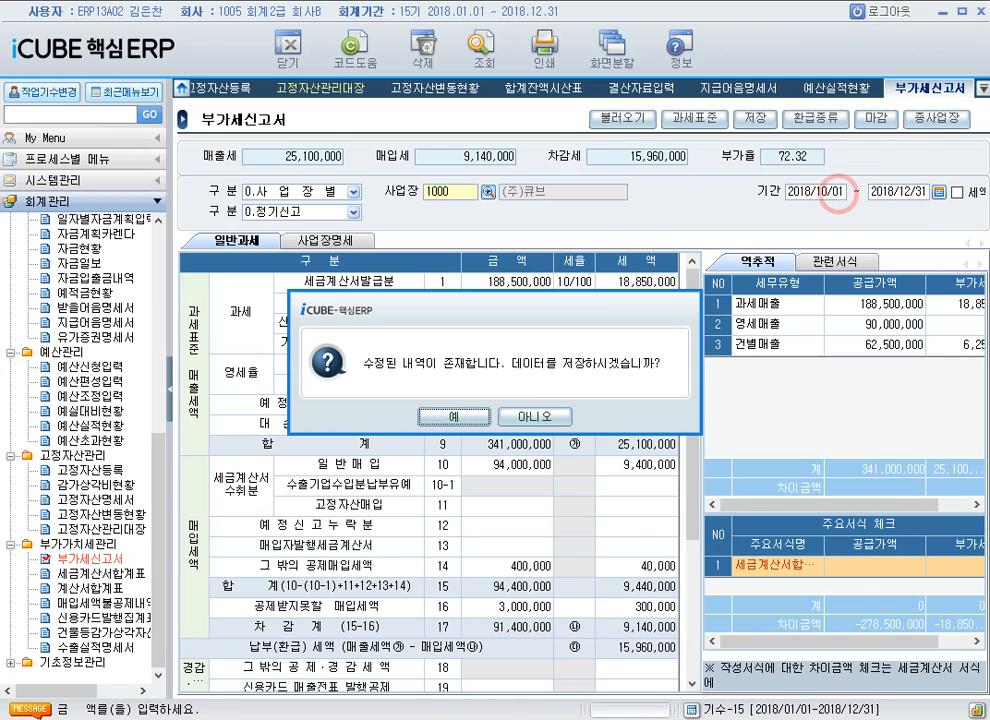
pyautogui.click(453, 416)
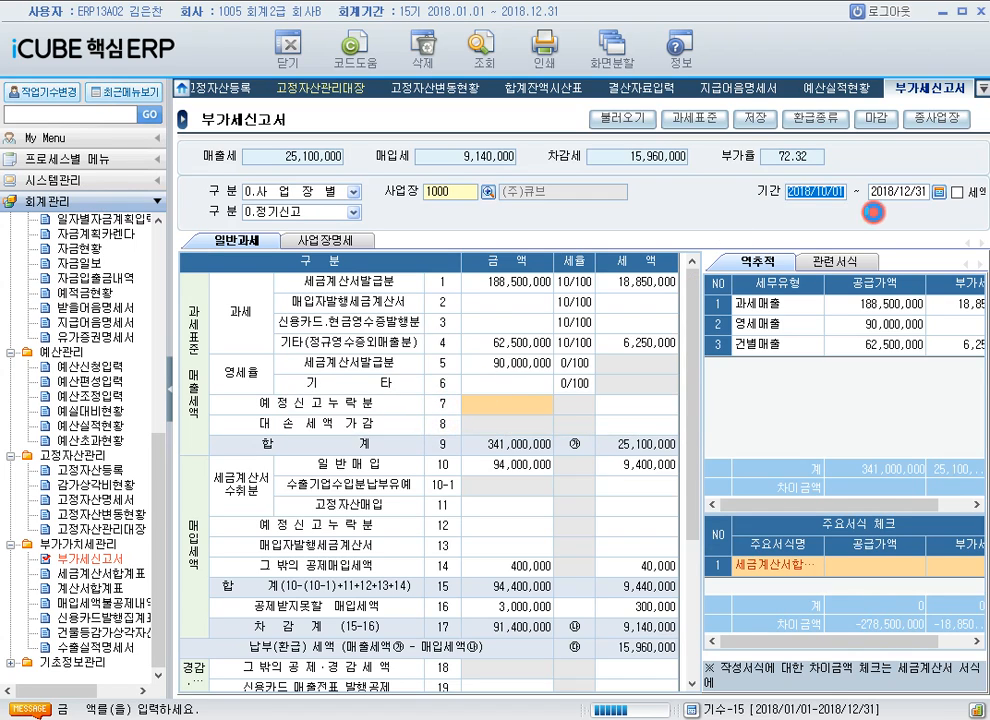
pyautogui.click(470, 416)
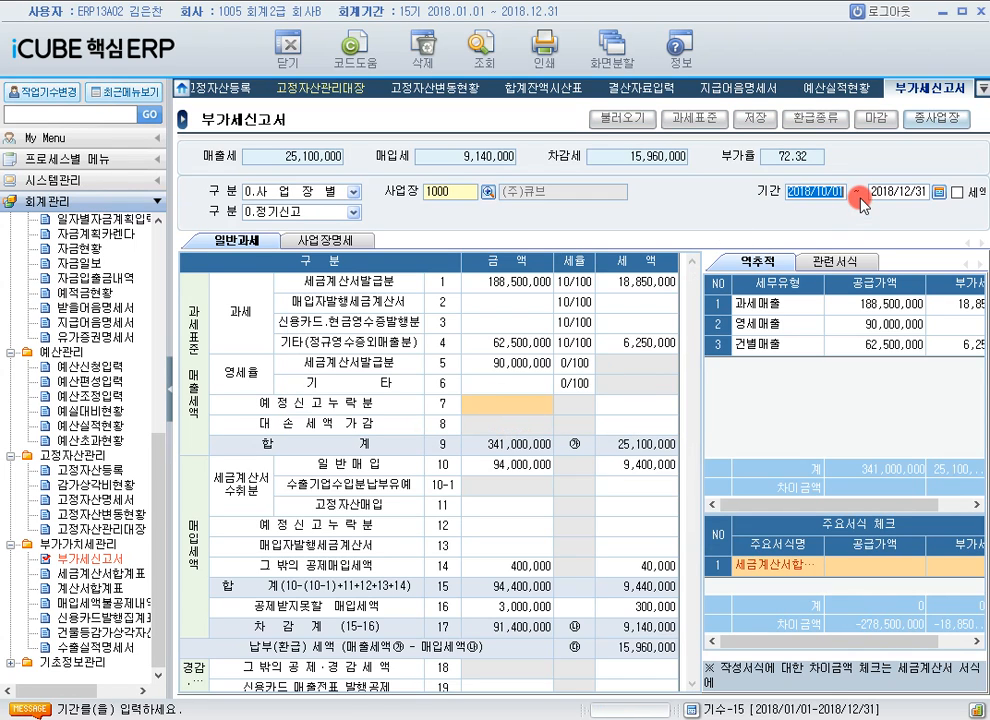
pyautogui.write('2018/07/01 ~ 201')
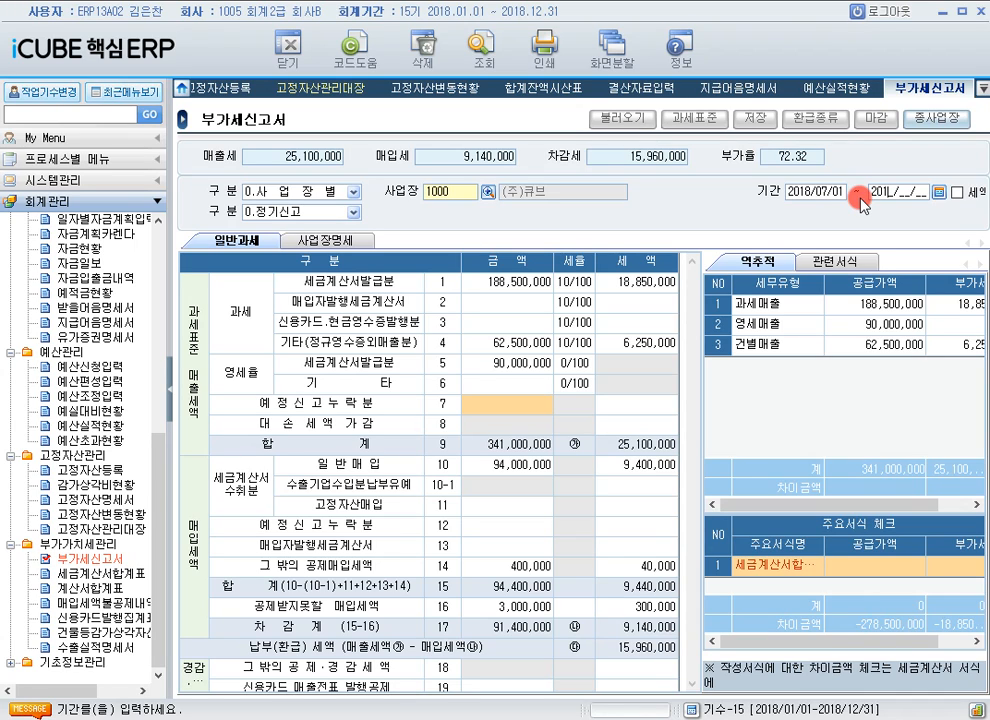
pyautogui.write('8/09/30')
pyautogui.press('Return')
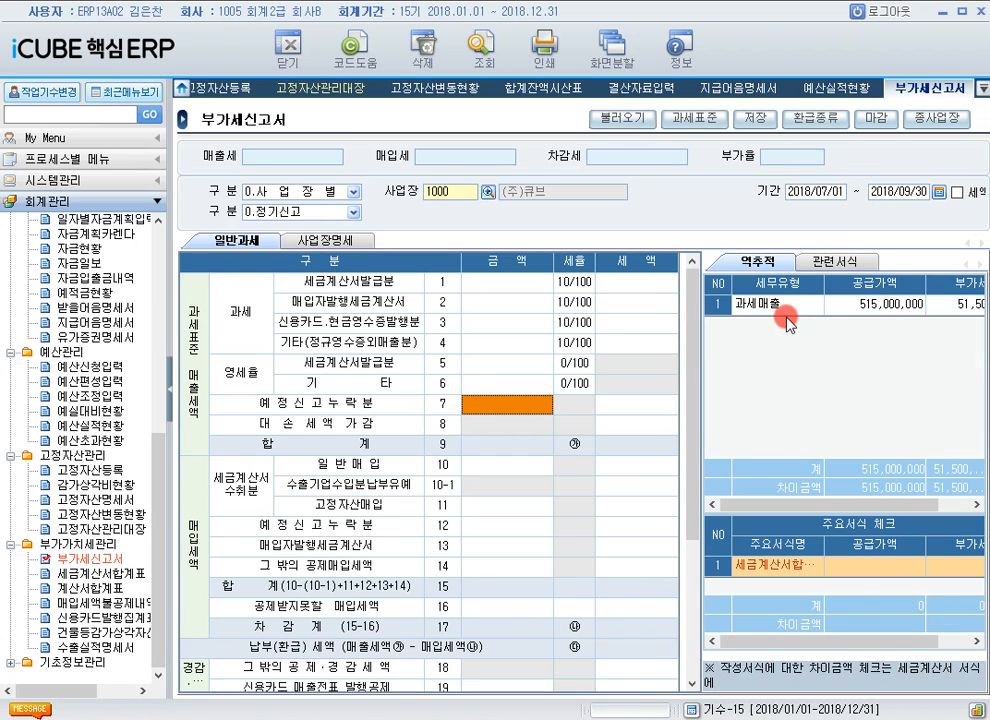
# Load the voucher data for this period into the VAT return and check the 금액 of 고정자산매입.
pyautogui.click(618, 122)
pyautogui.click(474, 413)
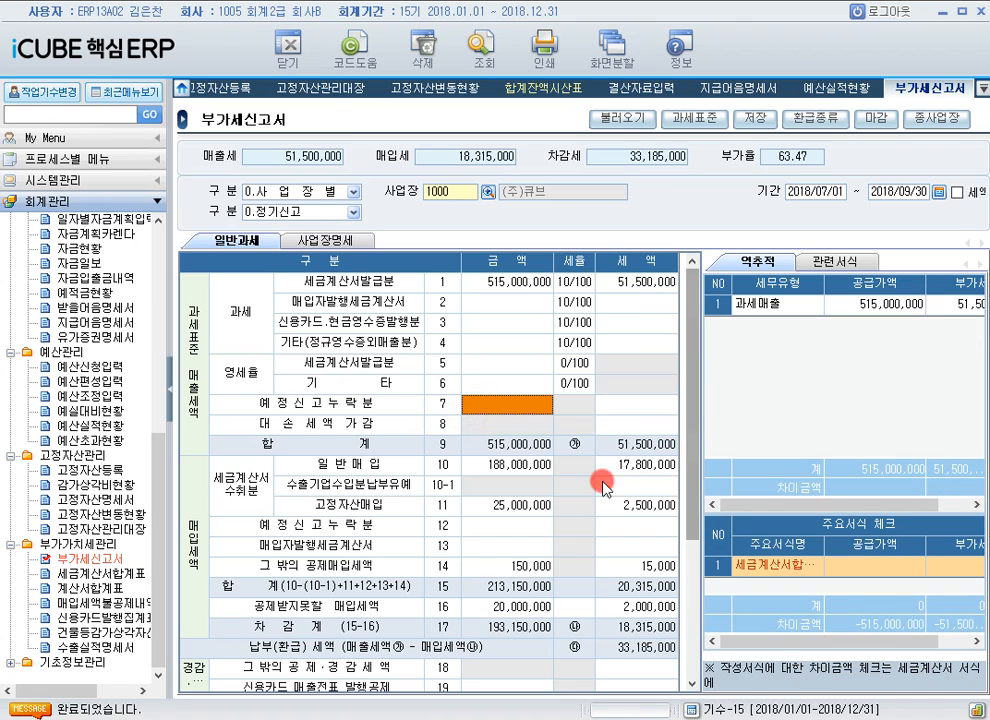
pyautogui.click(510, 510)
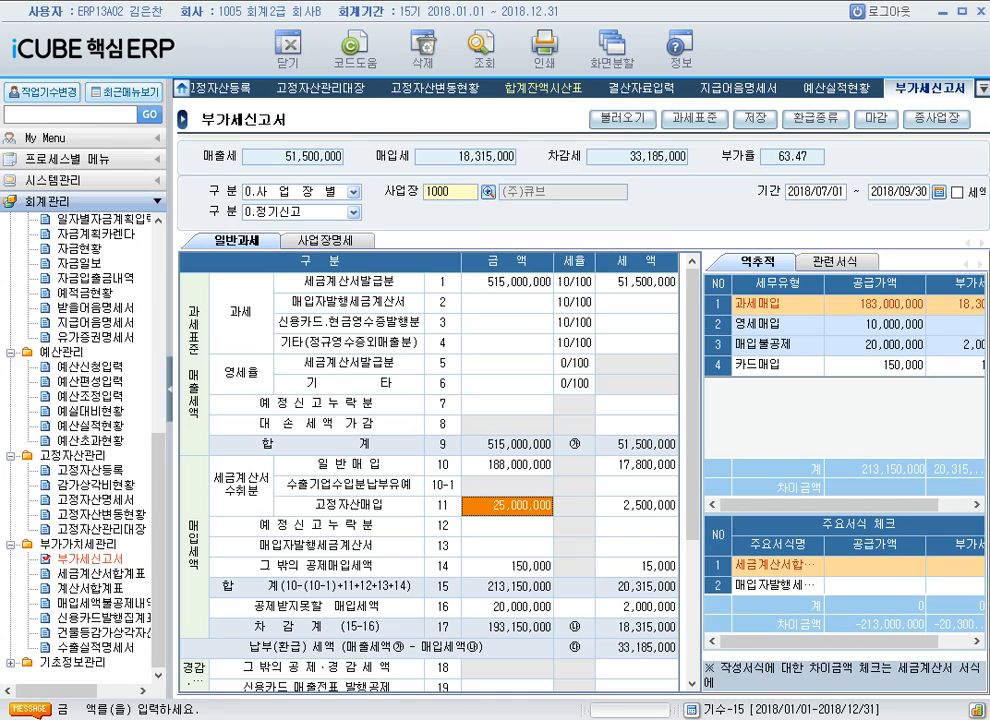
# Save the VAT return, query the period 2018/10/01 ~ 2018/12/31 and check the 금액 in sales 합계 row 9.
pyautogui.click(745, 265)
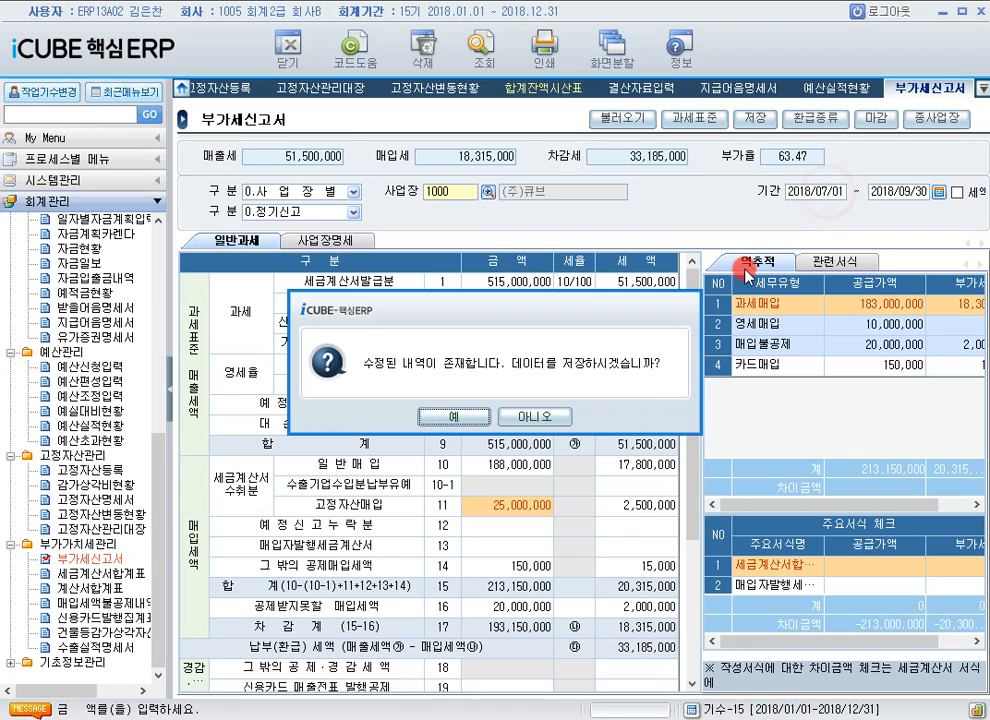
pyautogui.click(455, 417)
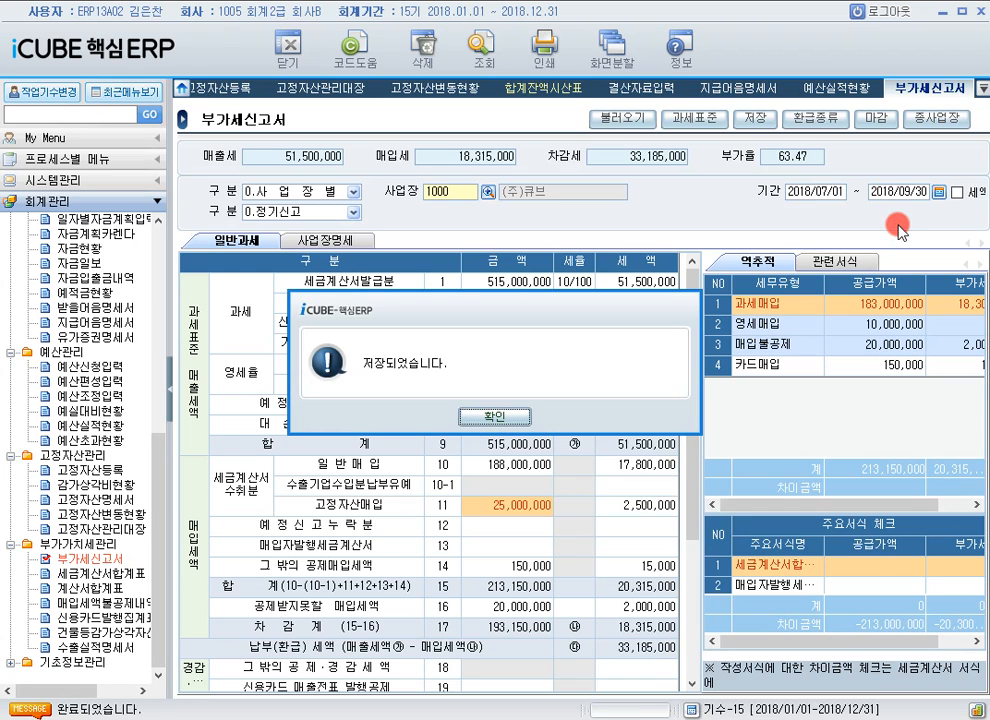
pyautogui.click(475, 415)
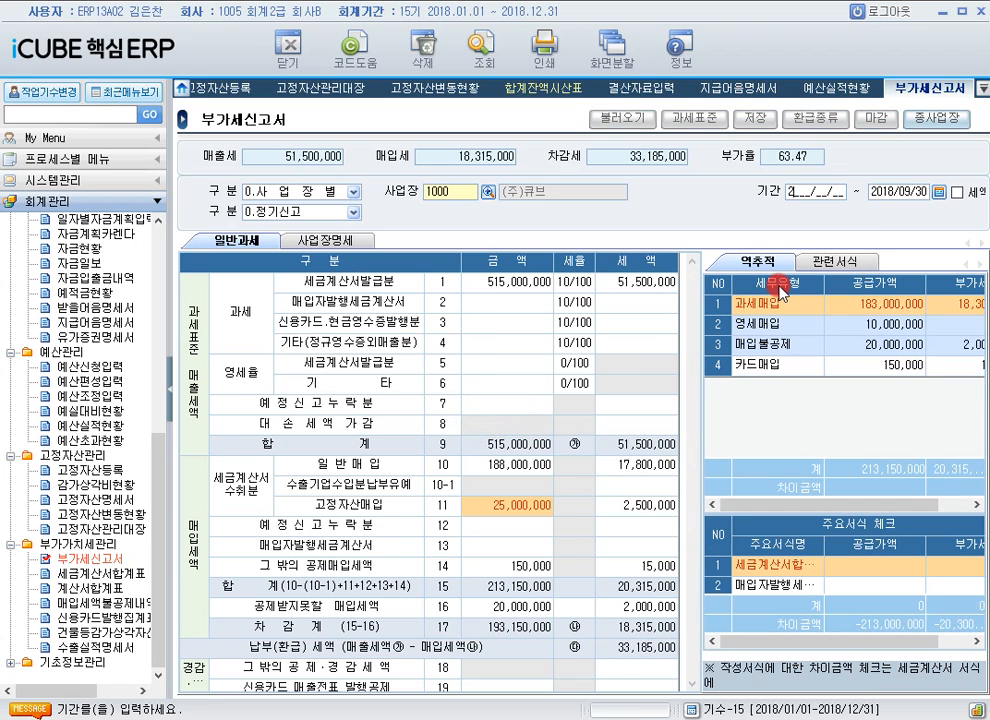
pyautogui.write('018/10/01')
pyautogui.press('Return')
pyautogui.write('20181231')
pyautogui.press('Return')
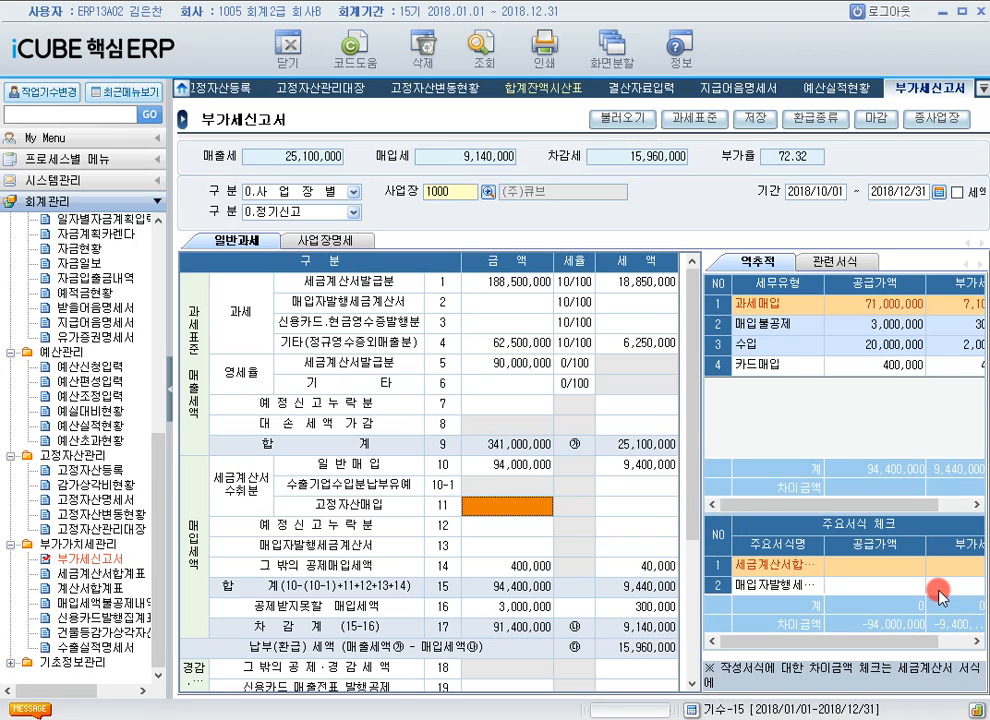
pyautogui.click(520, 447)
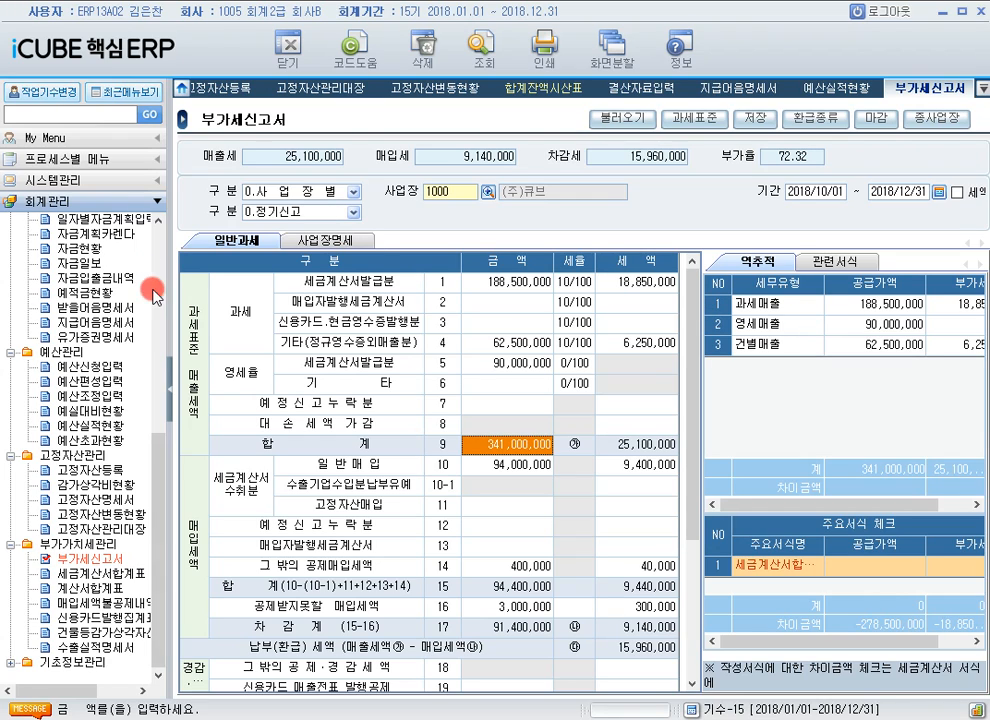
# Open 전표입력 and query the vouchers dated 2018/5/30.
pyautogui.moveTo(159, 482); pyautogui.dragTo(172, 248)
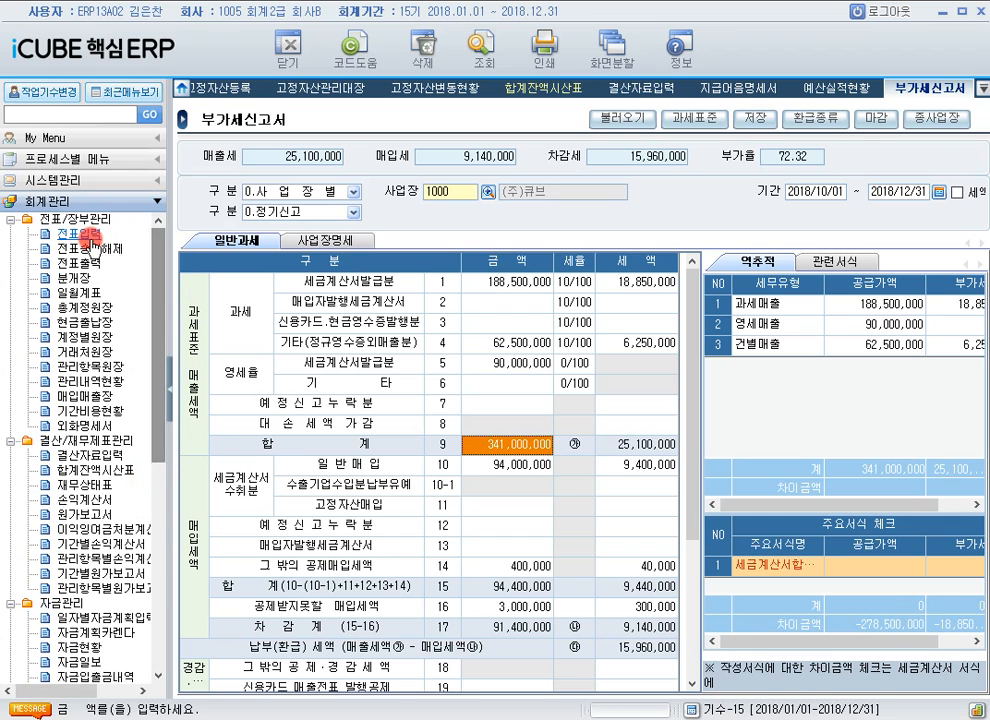
pyautogui.click(88, 234)
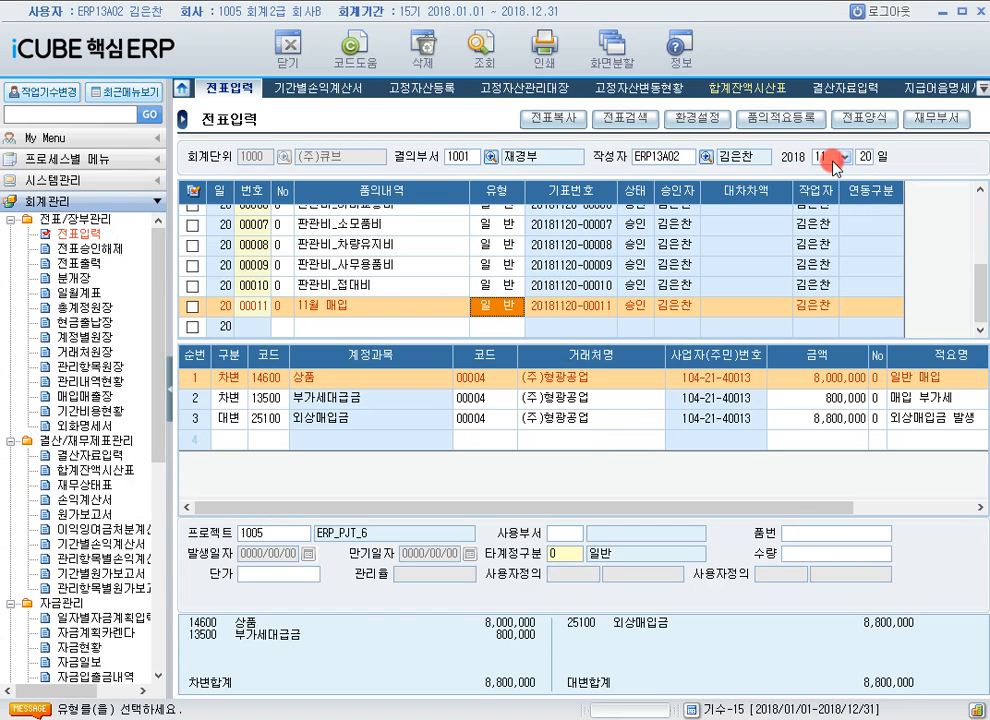
pyautogui.click(835, 163)
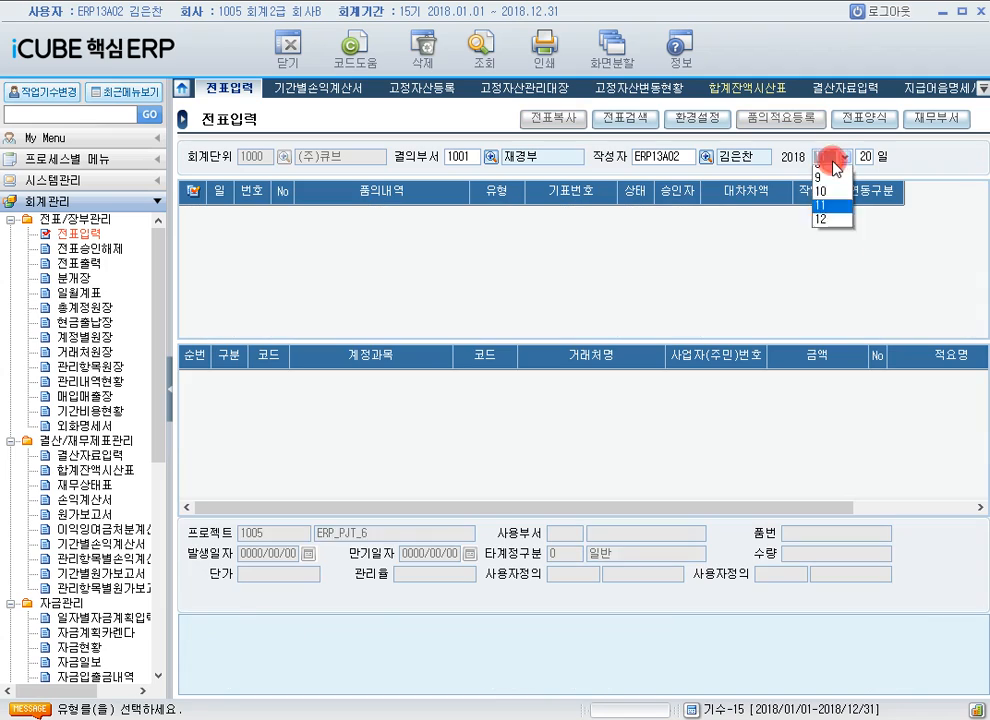
pyautogui.click(826, 240)
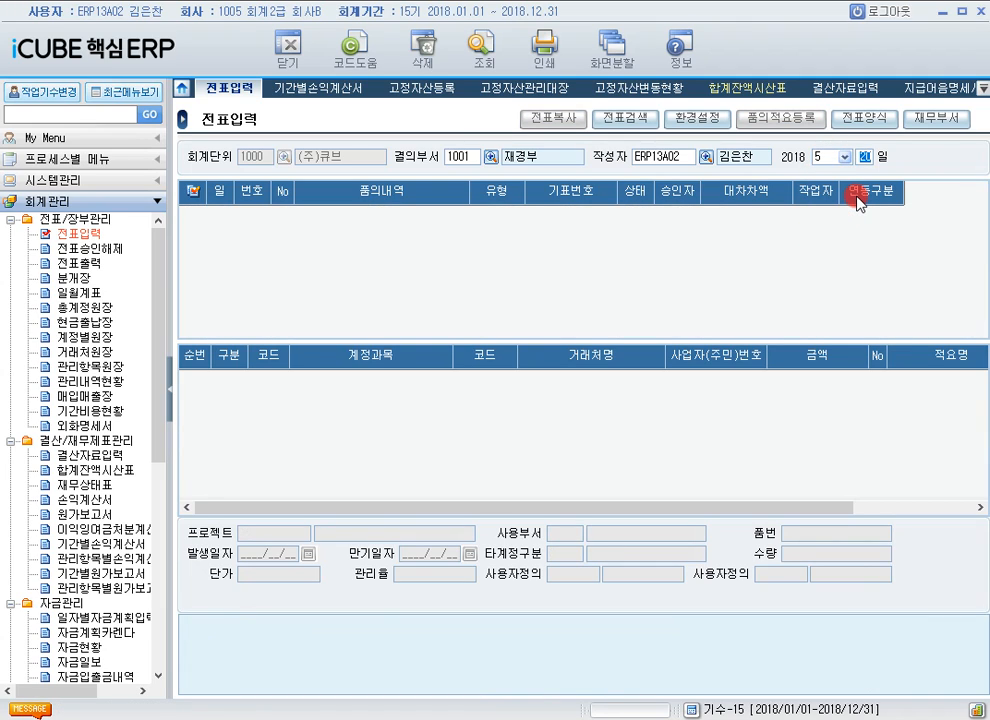
pyautogui.write('30')
pyautogui.press('Return')
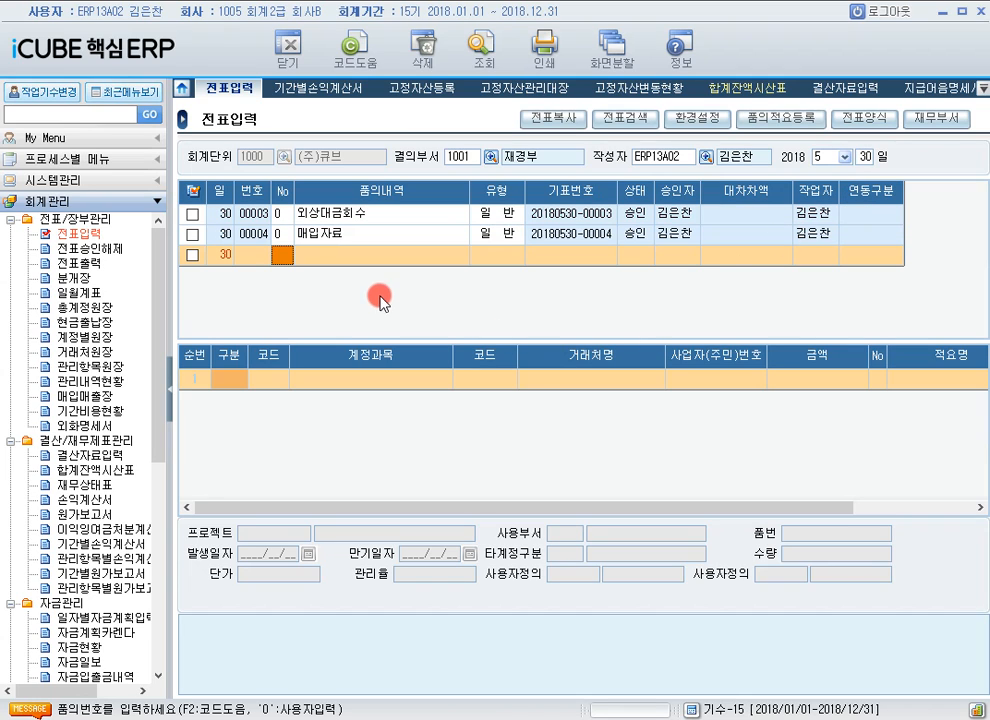
# Add a new voucher for the 30th with No 0, 품의내역 상품매출 and 유형 일반.
pyautogui.write('0')
pyautogui.press('Return')
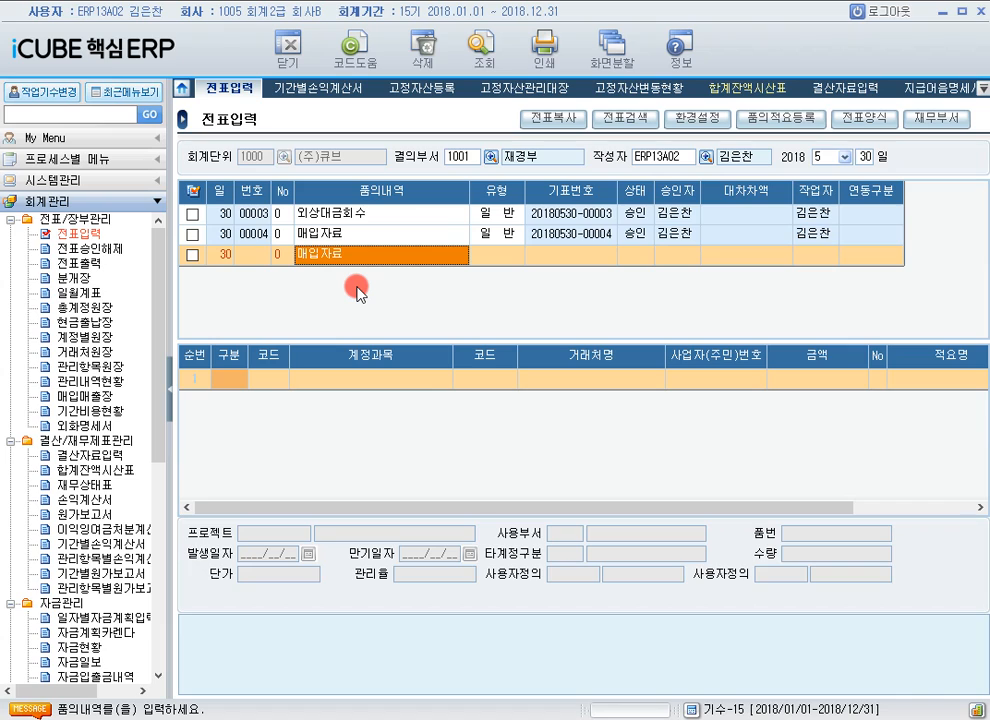
pyautogui.write('상품매출')
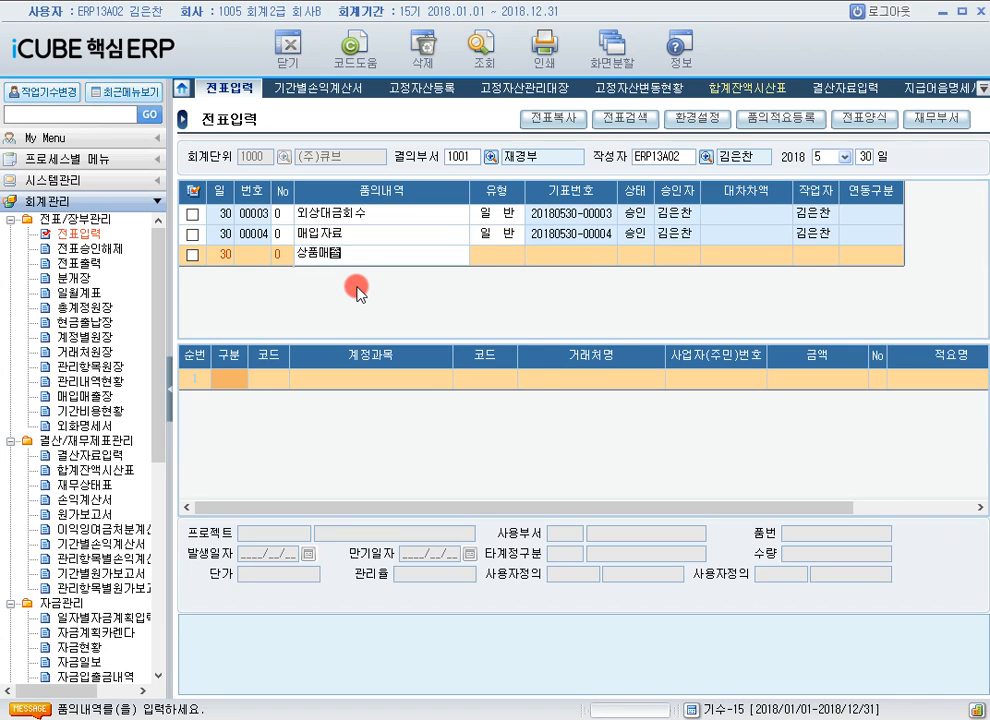
pyautogui.press('Return')
pyautogui.press('Return')
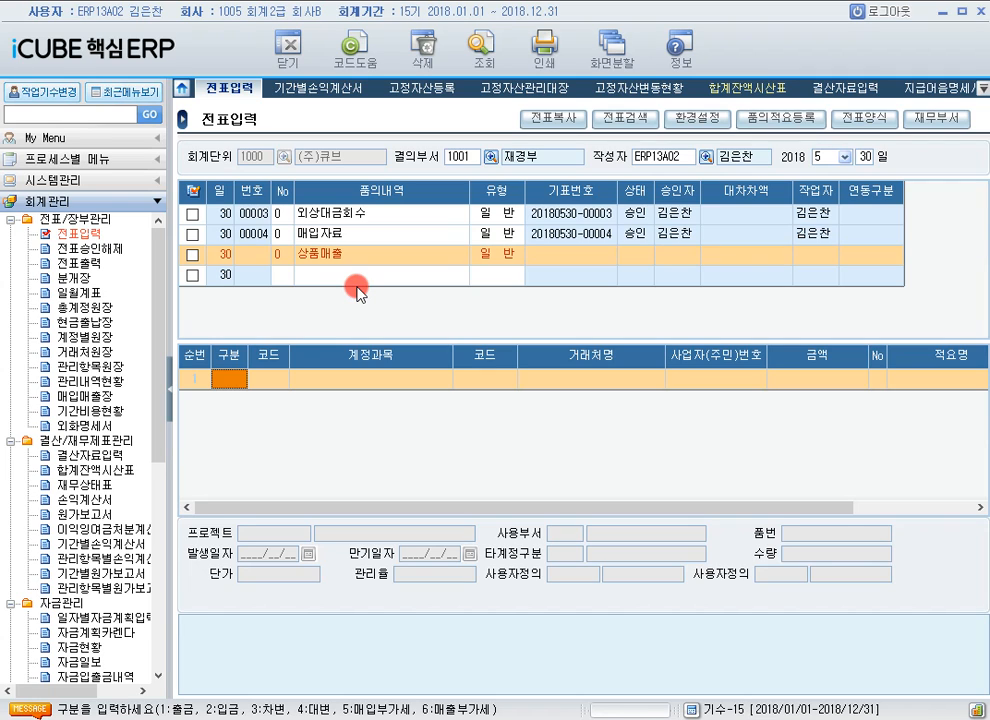
# Start a 매출부가세 entry with 거래처 (주)신흥전자, 전표유형 1000 매출전표, 사업장 1000 and 세무구분 11 과세매출.
pyautogui.press('Return')
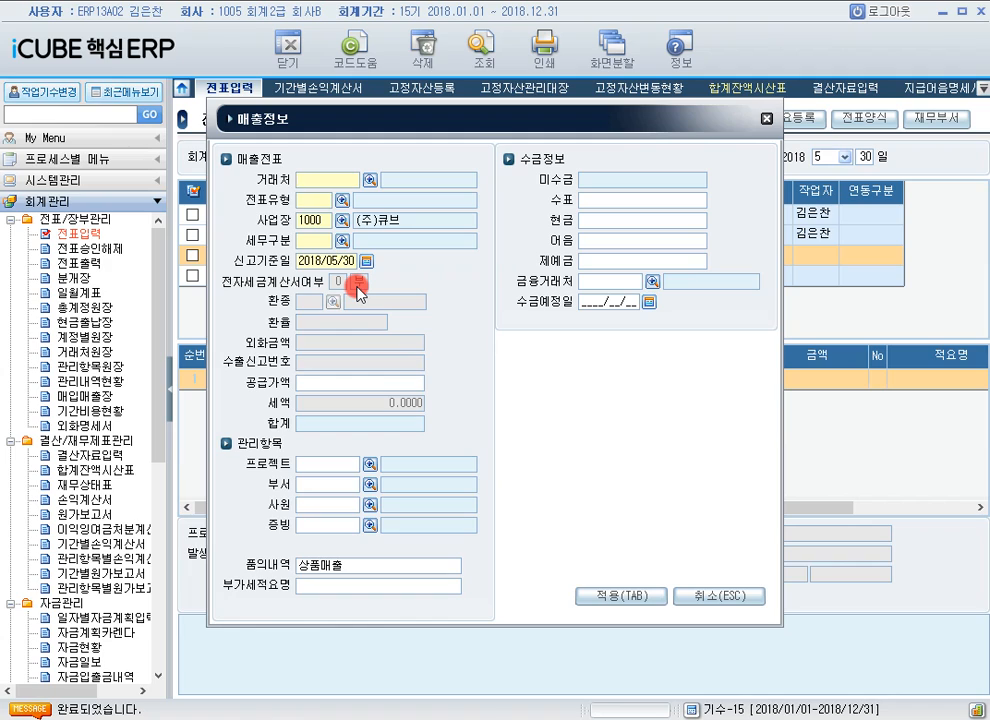
pyautogui.write('성')
pyautogui.write('흥')
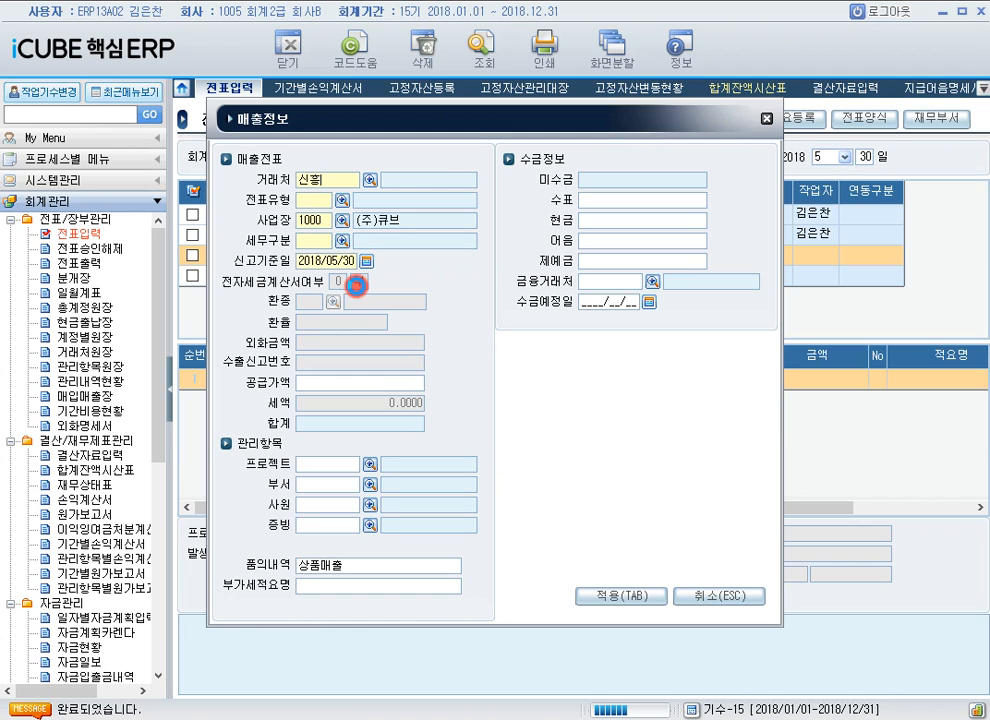
pyautogui.press('Return')
pyautogui.write('1000')
pyautogui.press('Return')
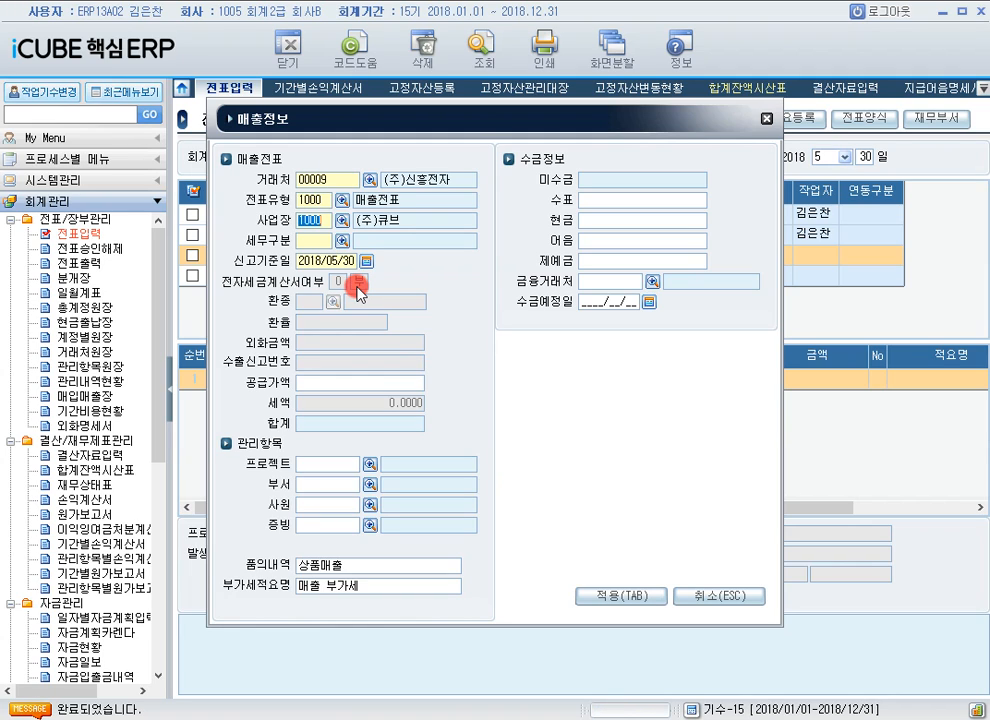
pyautogui.press('Return')
pyautogui.click(342, 240)
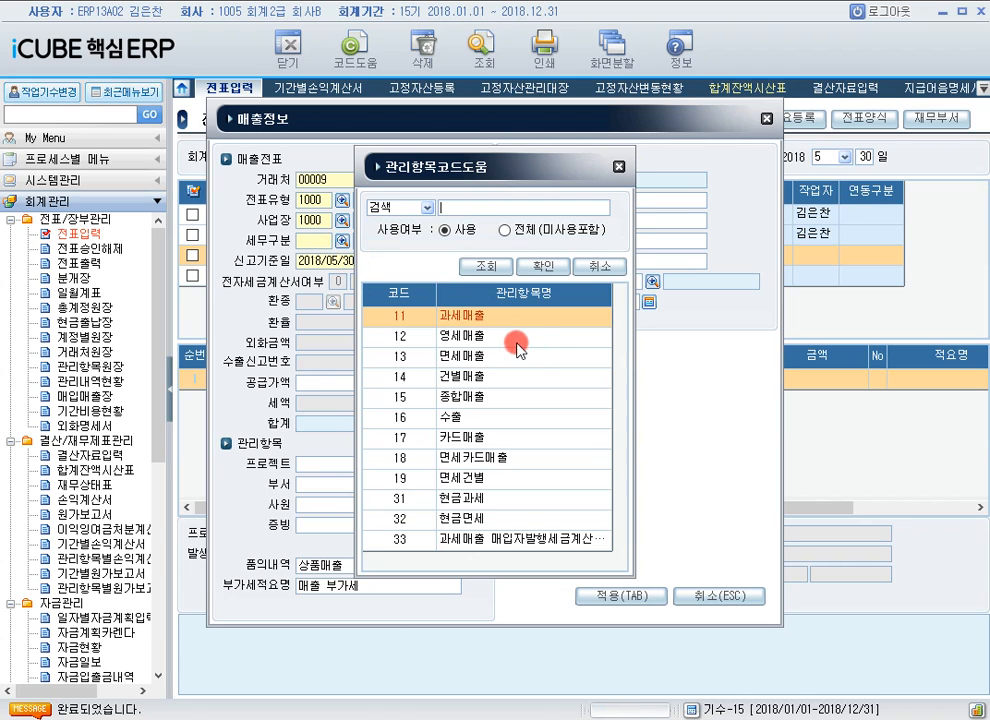
pyautogui.doubleClick(523, 323)
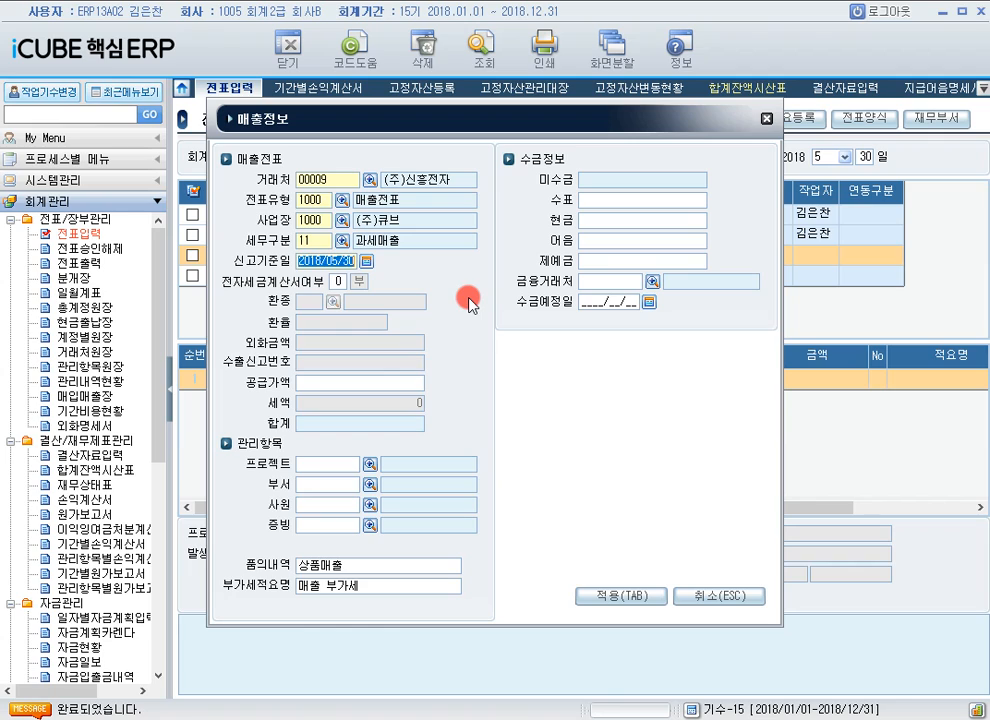
# Set 전자세금계산서여부 to 1 여, enter a 공급가액 of 5,000,000 and apply the sales information to the voucher.
pyautogui.write('1')
pyautogui.press('Return')
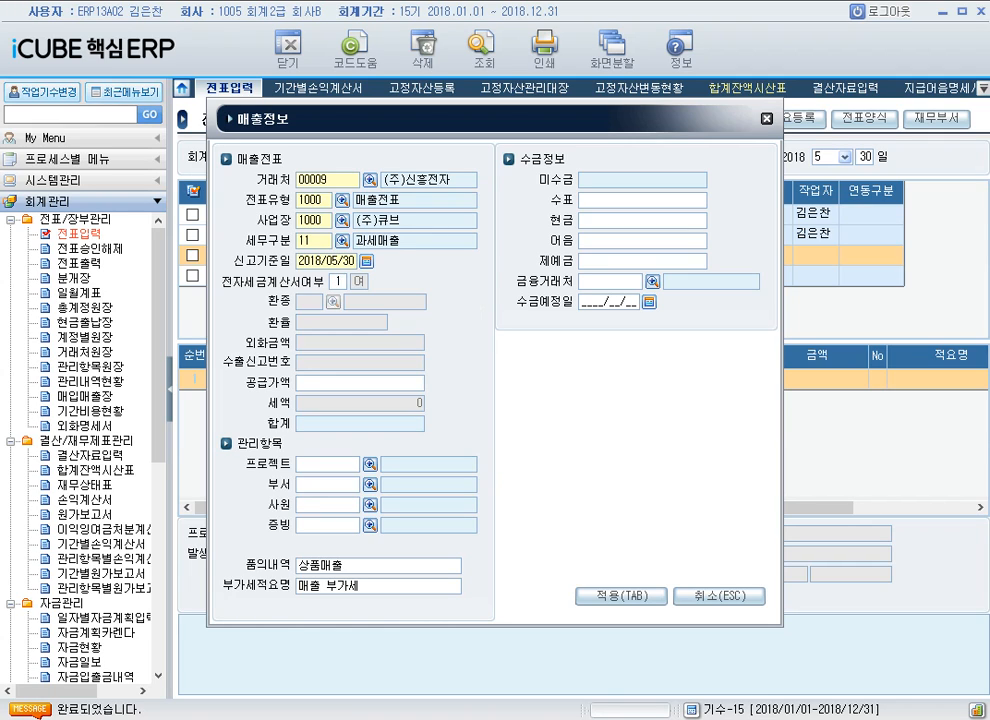
pyautogui.write('5000000')
pyautogui.press('Return')
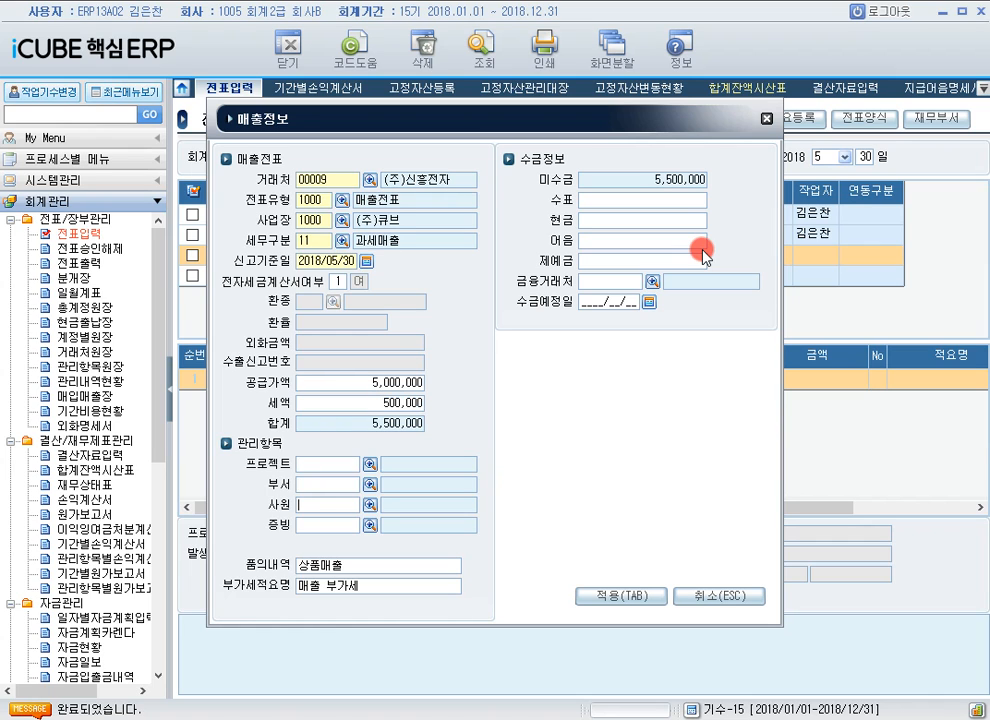
pyautogui.click(740, 597)
pyautogui.click(597, 597)
pyautogui.click(284, 378)
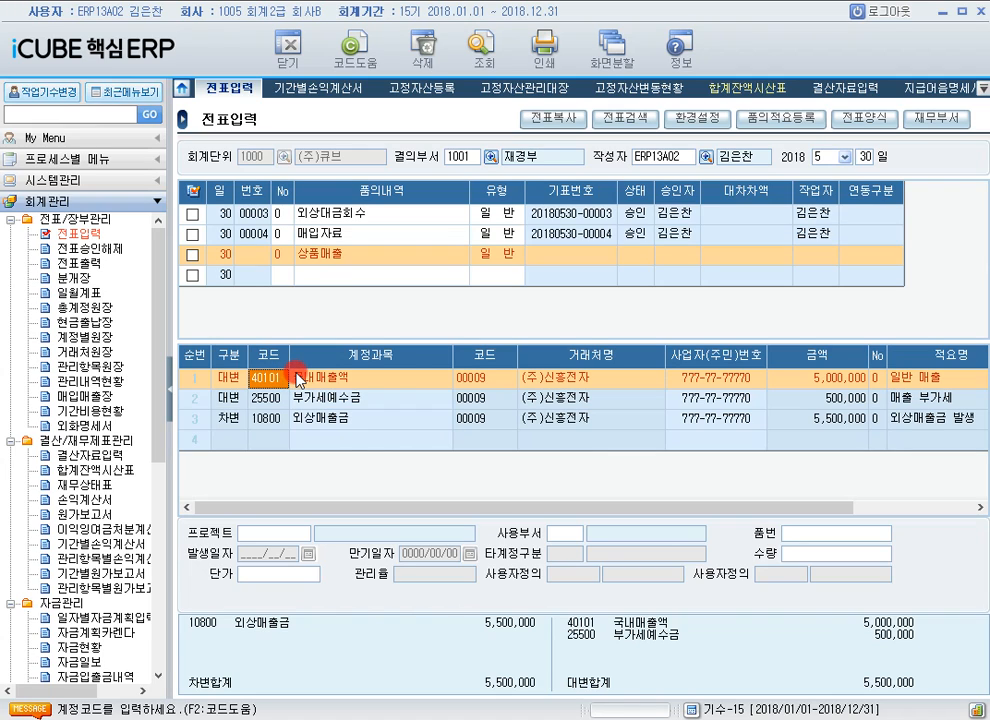
pyautogui.doubleClick(275, 385)
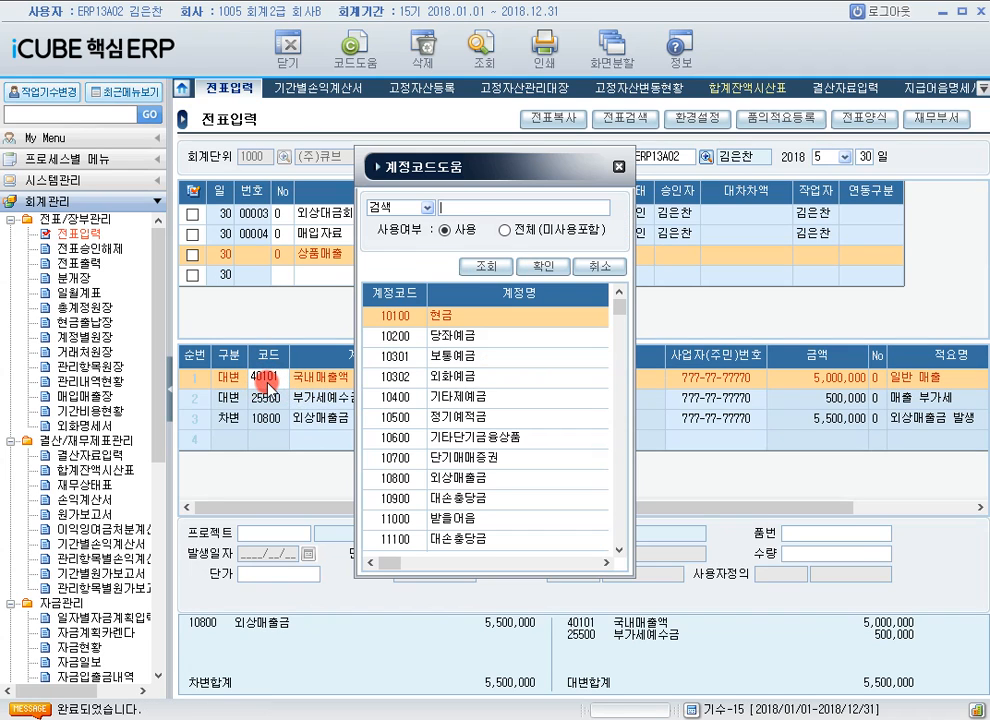
pyautogui.click(619, 166)
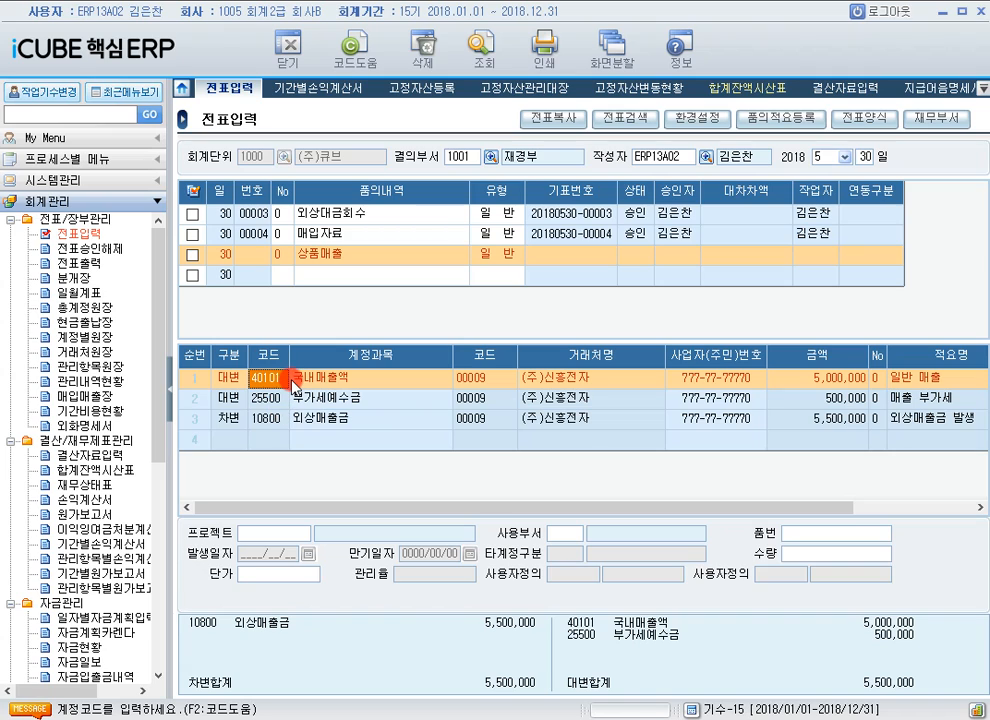
pyautogui.write('상품')
pyautogui.press('Return')
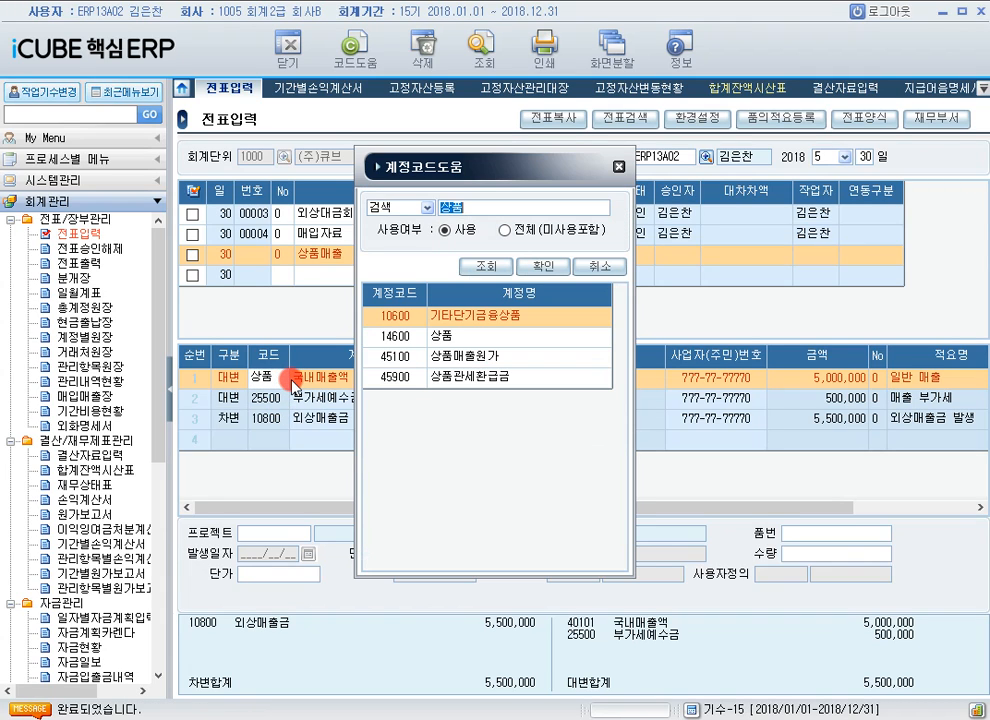
pyautogui.press('Escape')
pyautogui.click(490, 416)
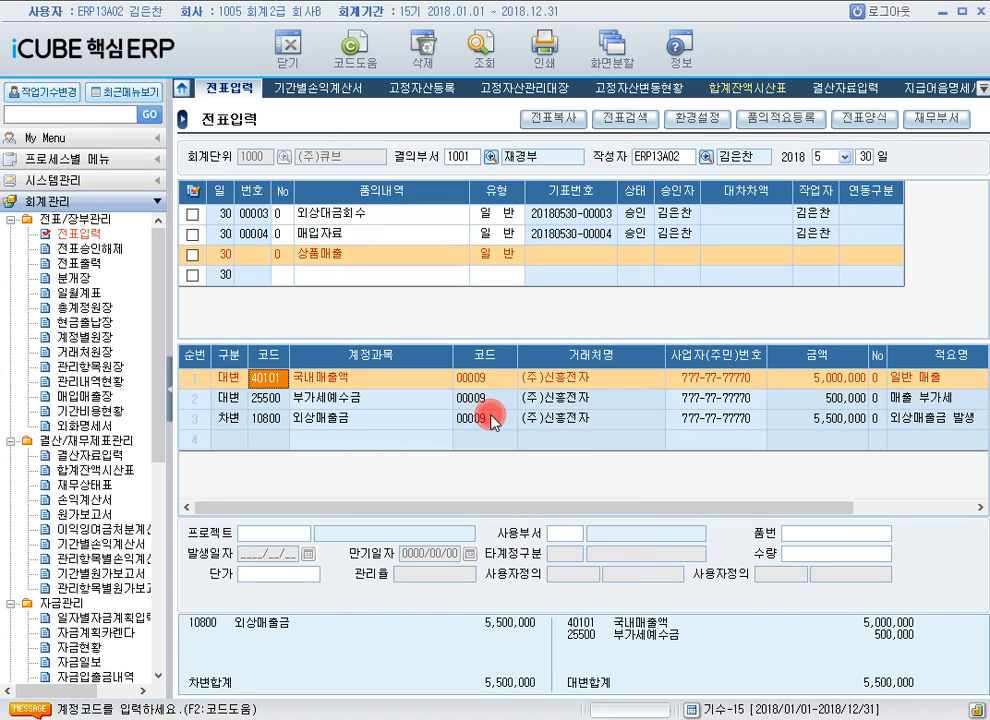
# Complete the 외상매출금 line to save the 상품매출 voucher, and check its 상태.
pyautogui.click(386, 422)
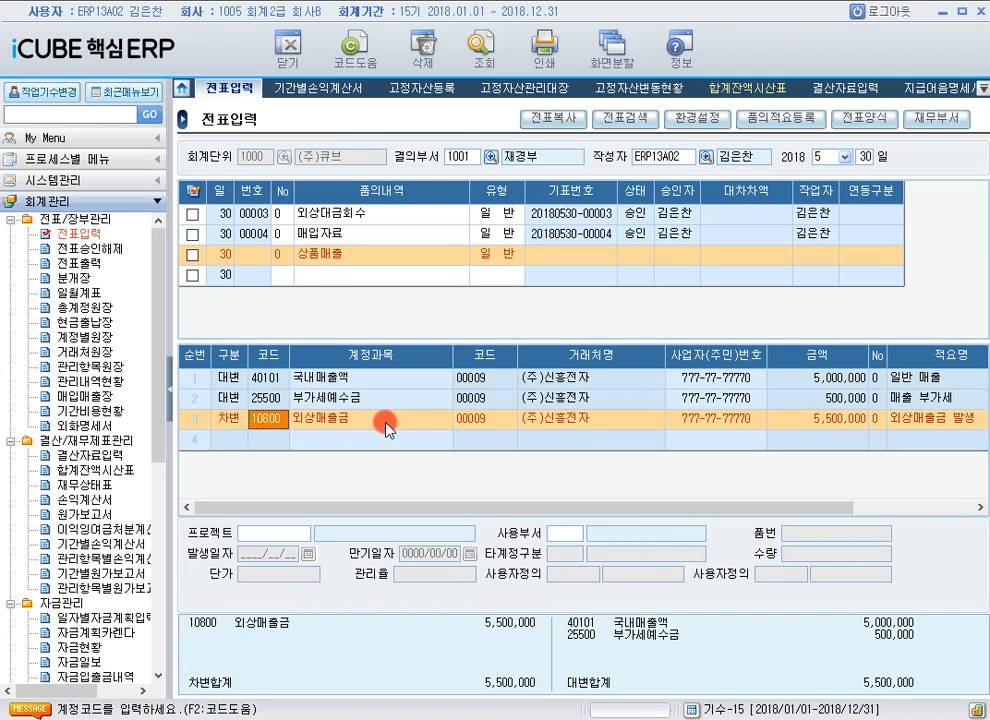
pyautogui.press('Return')
pyautogui.press('Return')
pyautogui.press('Return')
pyautogui.press('Return')
pyautogui.press('Return')
pyautogui.press('Return')
pyautogui.press('Return')
pyautogui.press('Return')
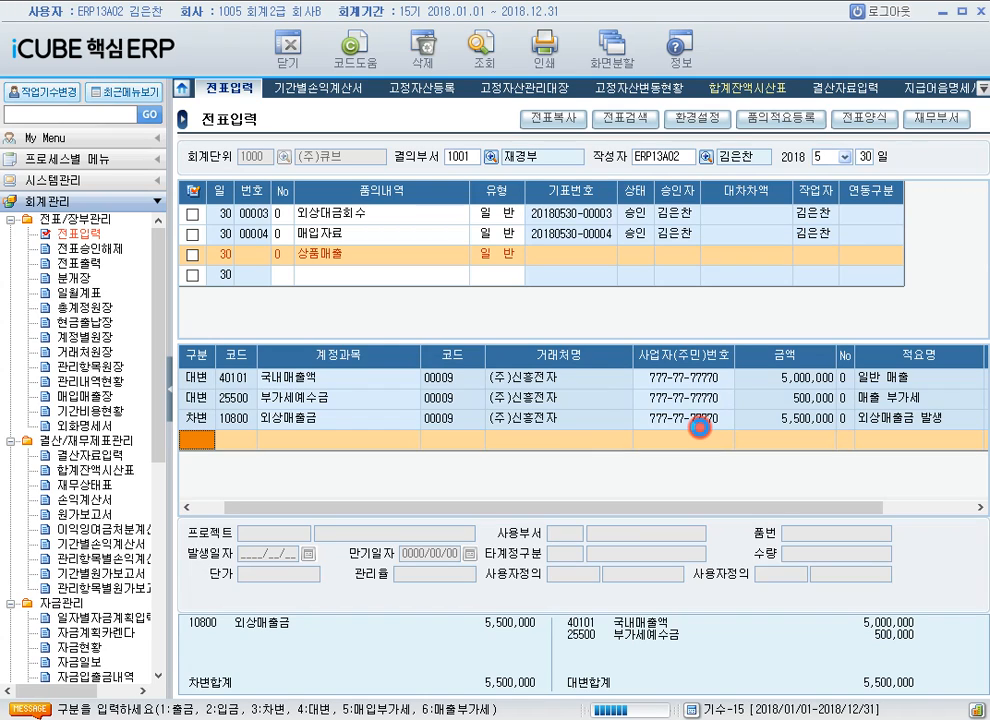
pyautogui.press('Return')
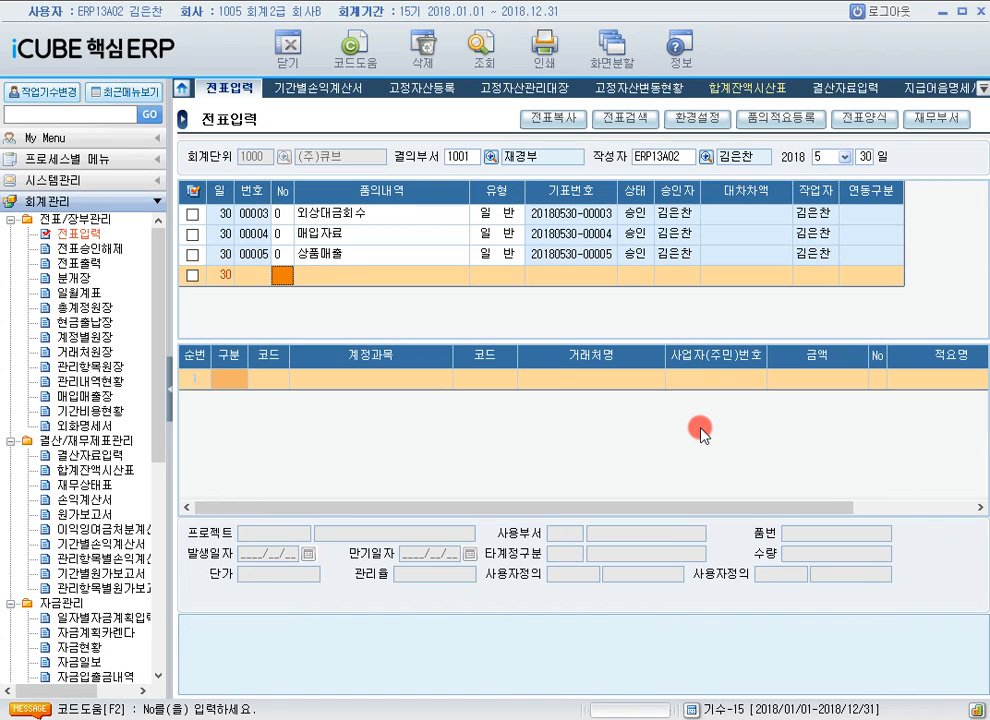
pyautogui.click(640, 256)
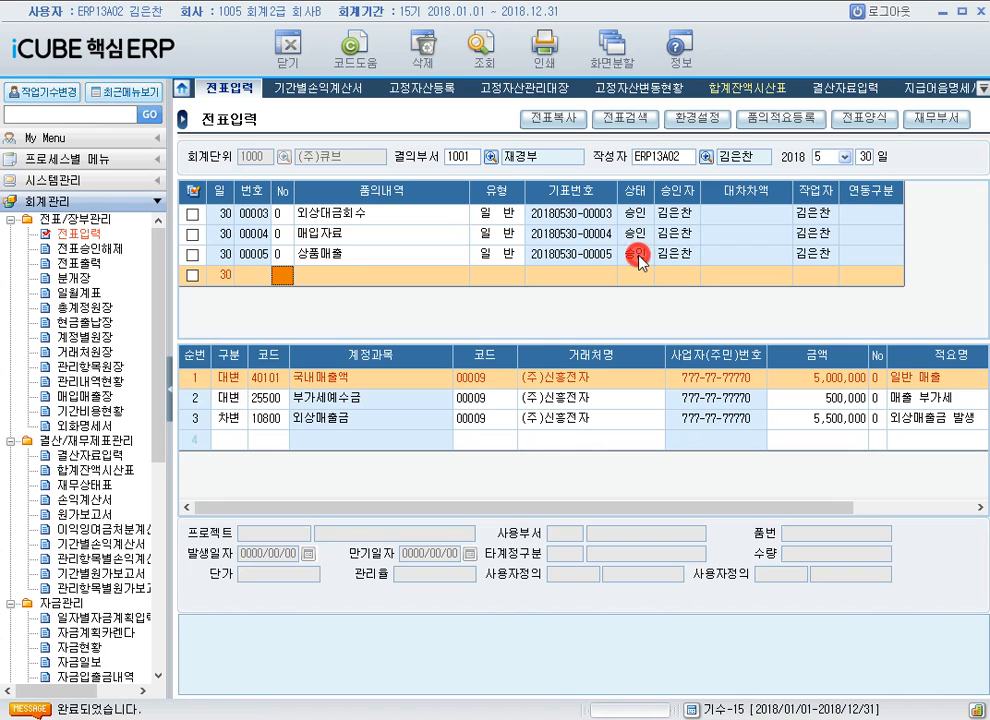
pyautogui.click(637, 278)
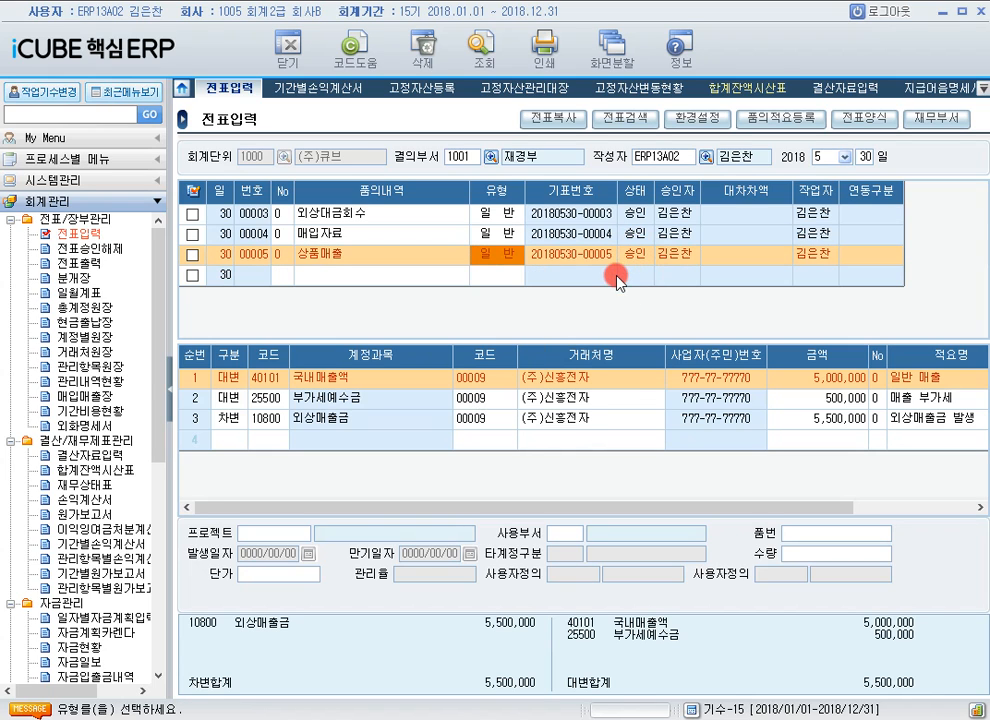
# Return to 부가세신고서 and query the period 2018/04/01 ~ 2018/06/30.
pyautogui.moveTo(166, 433); pyautogui.dragTo(150, 670)
pyautogui.click(85, 559)
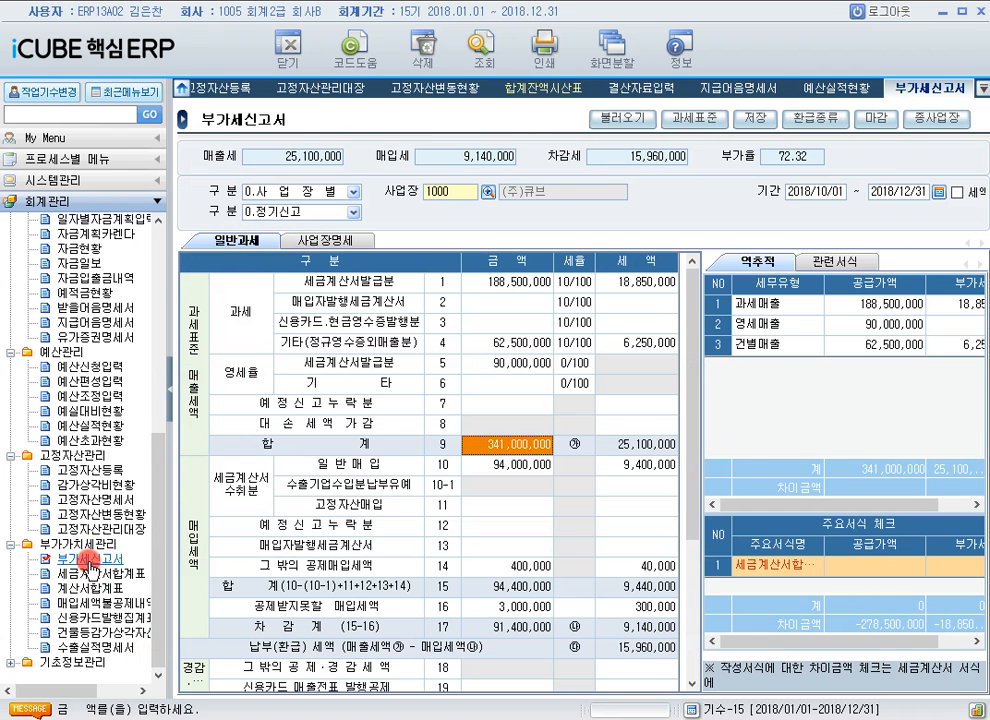
pyautogui.doubleClick(808, 195)
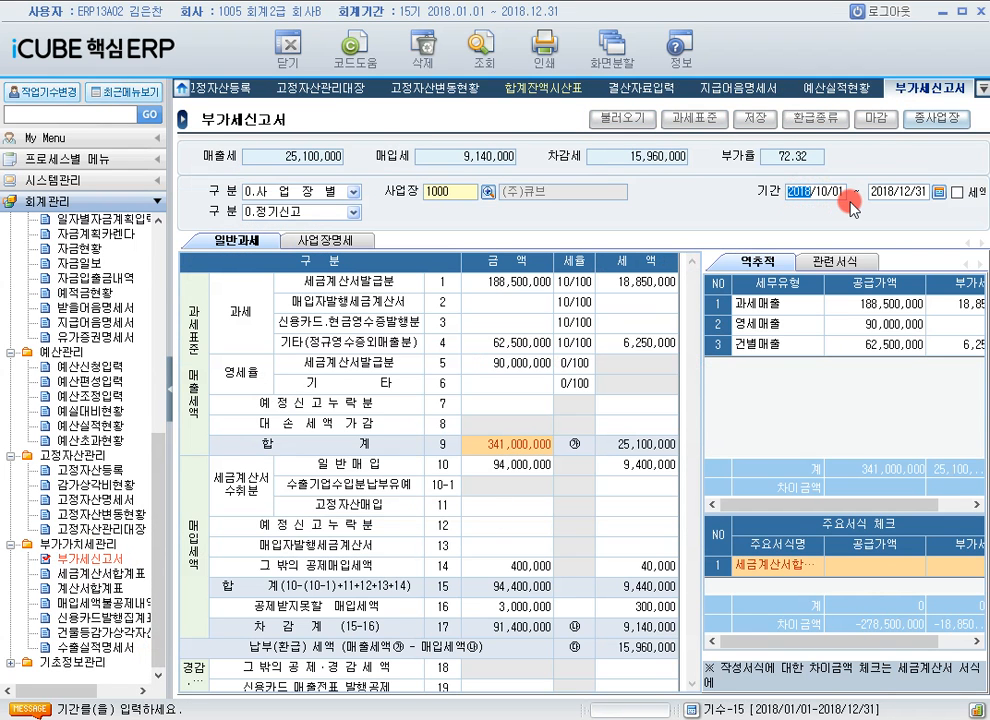
pyautogui.press('BackSpace')
pyautogui.press('Delete')
pyautogui.press('Delete')
pyautogui.press('Delete')
pyautogui.press('Delete')
pyautogui.write('2018/')
pyautogui.write('04/01 ~ ')
pyautogui.write('201')
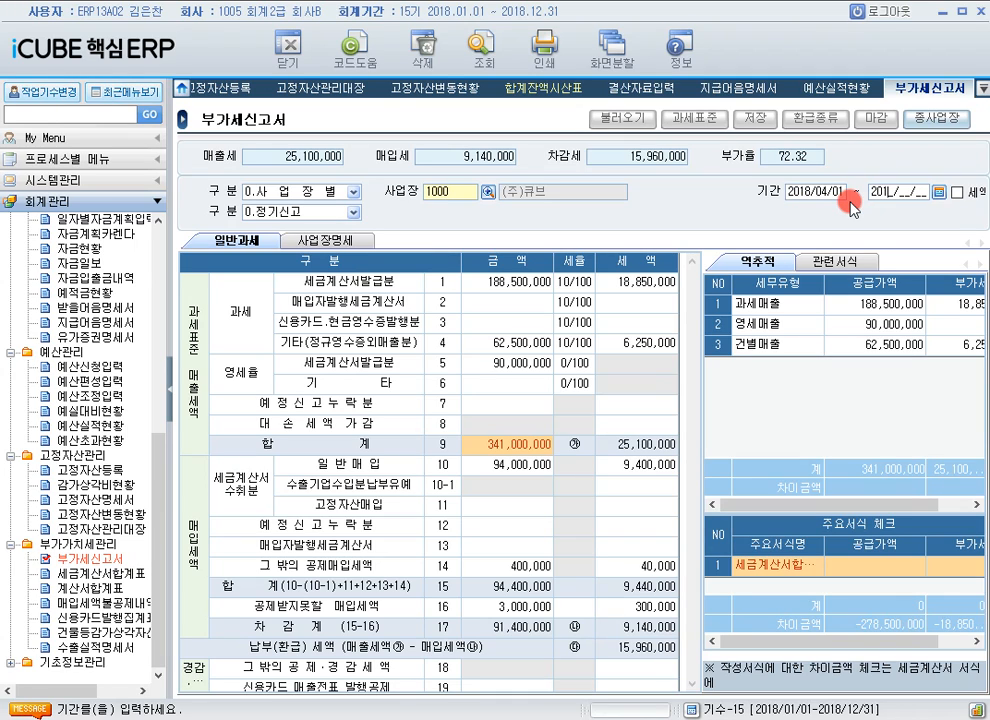
pyautogui.write('8/06/30')
pyautogui.press('Return')
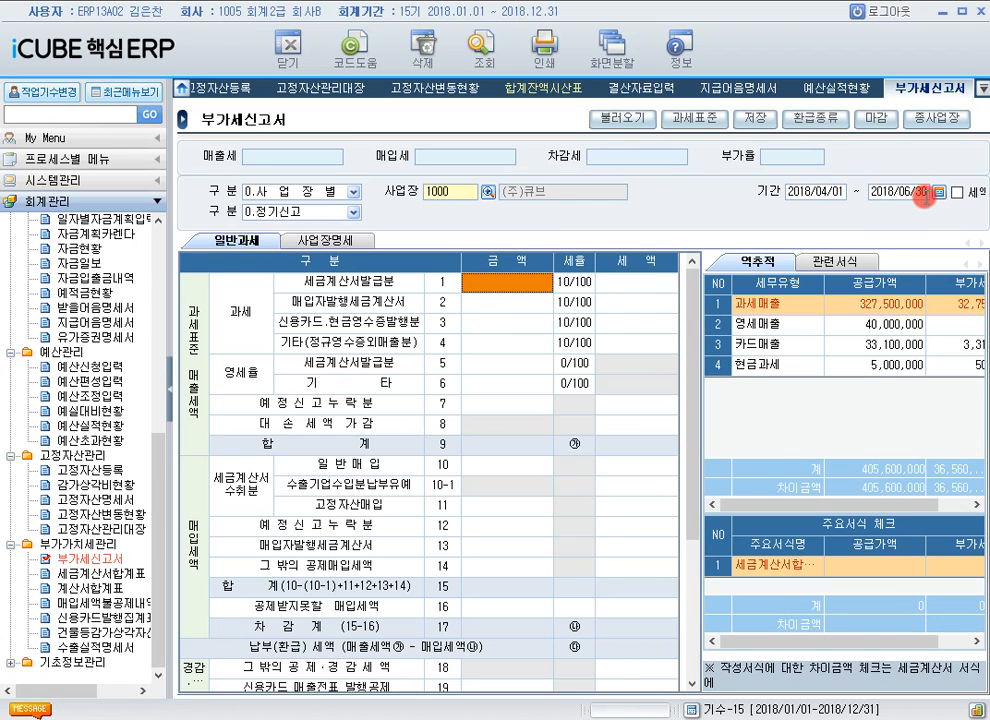
# Load the voucher data for this period into the VAT return and save the return.
pyautogui.click(645, 122)
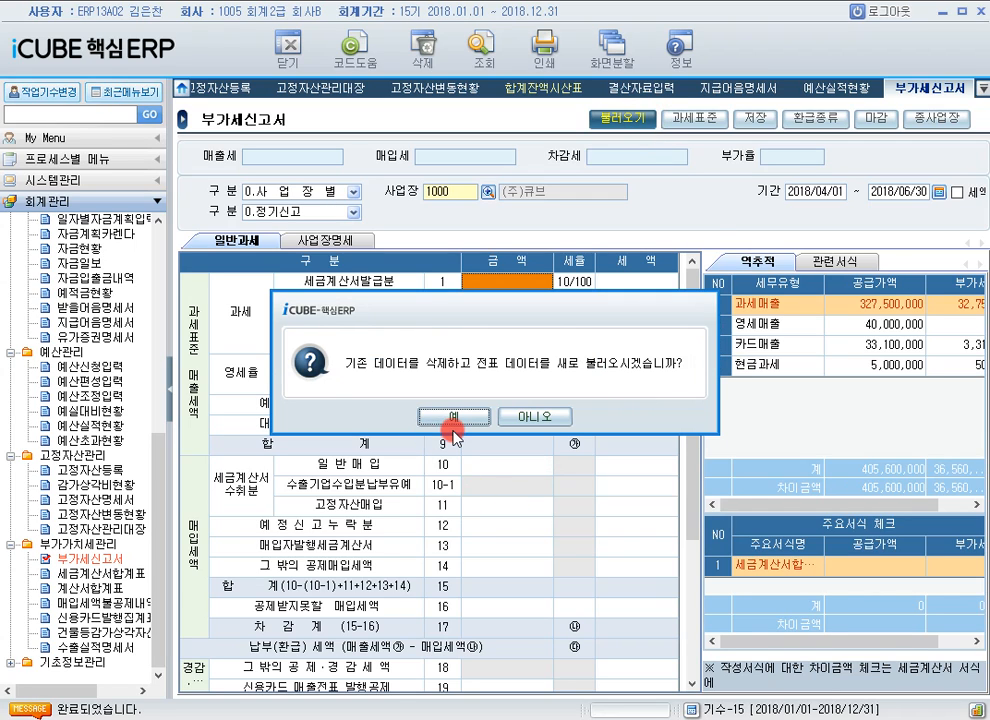
pyautogui.click(458, 420)
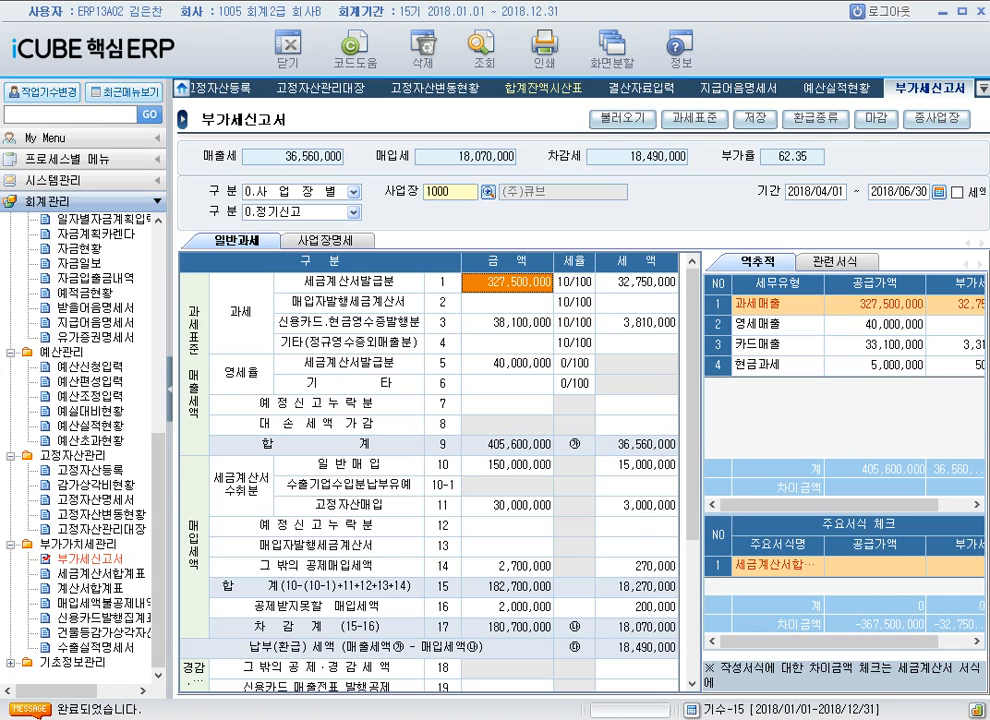
pyautogui.click(933, 88)
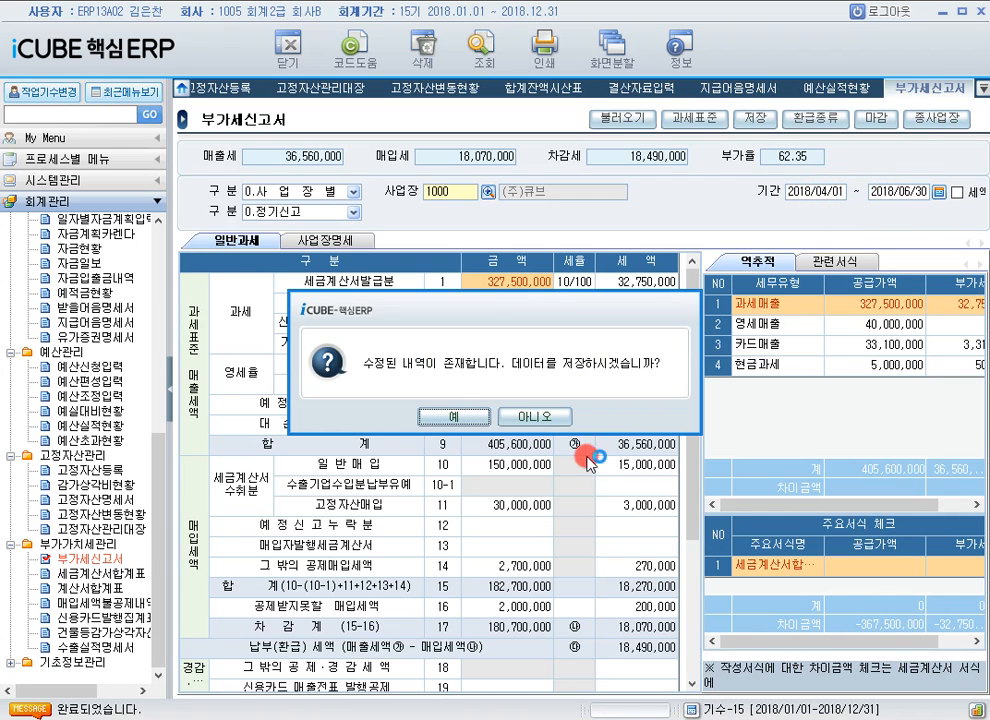
pyautogui.click(458, 420)
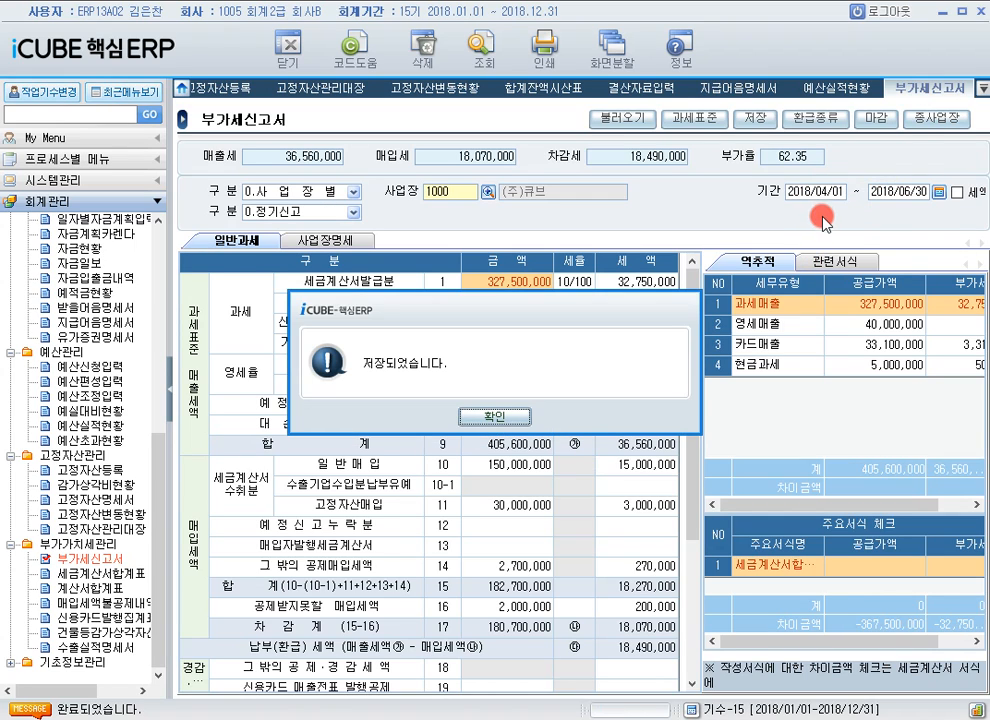
pyautogui.click(494, 416)
# Query the VAT return for 2018/07/01 ~ 2018/09/30 and trace the purchase entries from the 예정신고누락분 amount on line 12.
pyautogui.write('2018/')
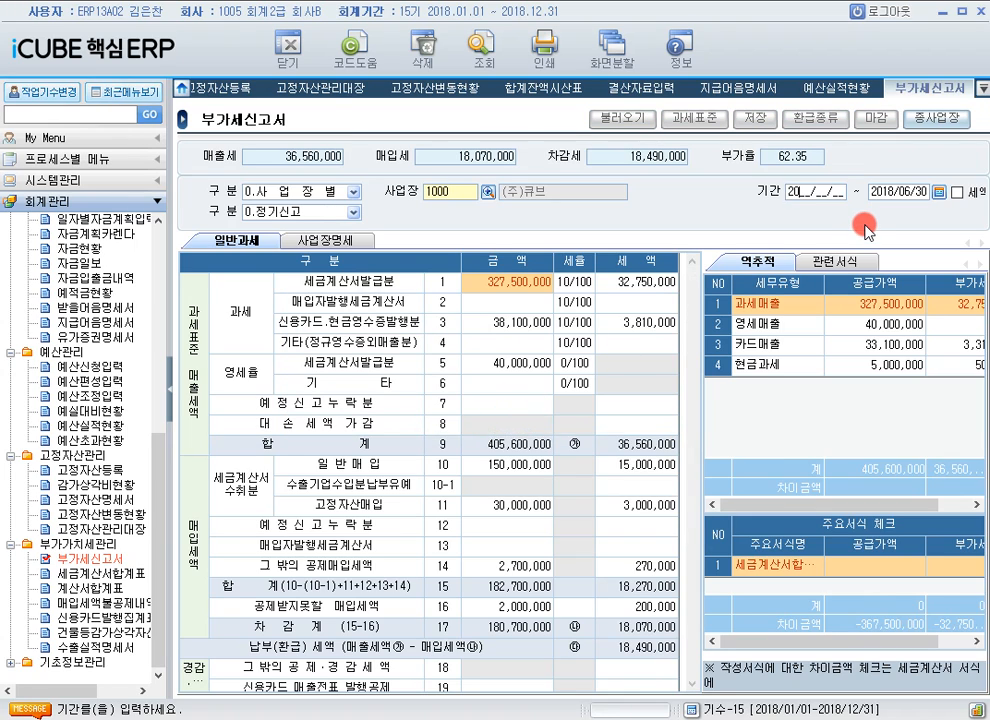
pyautogui.write('07/01')
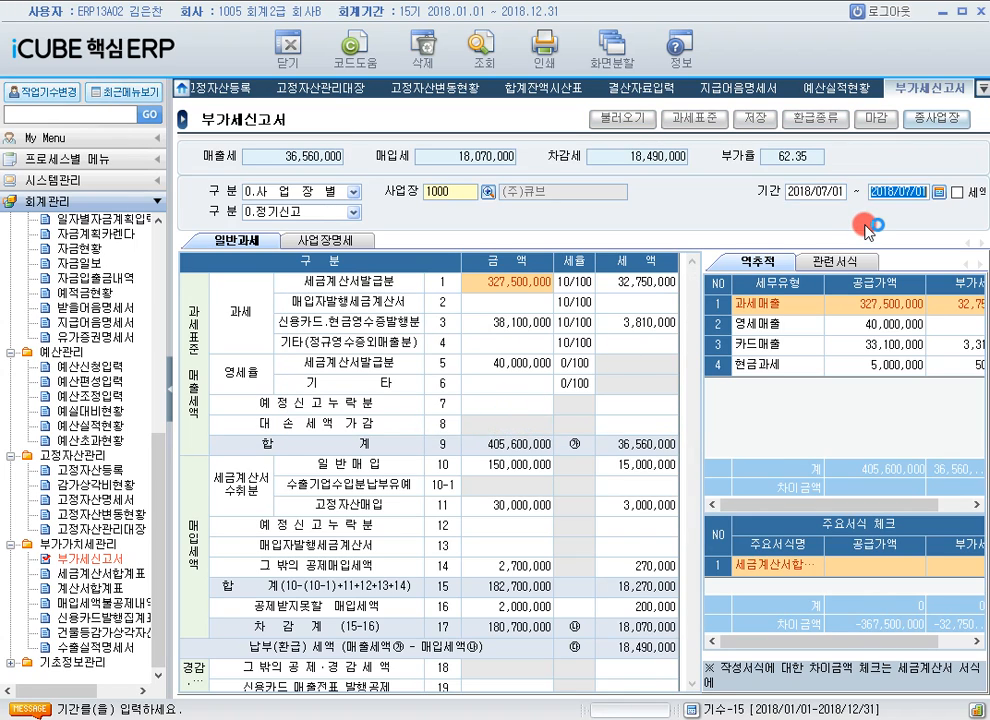
pyautogui.write(' ~ 2018/09/30')
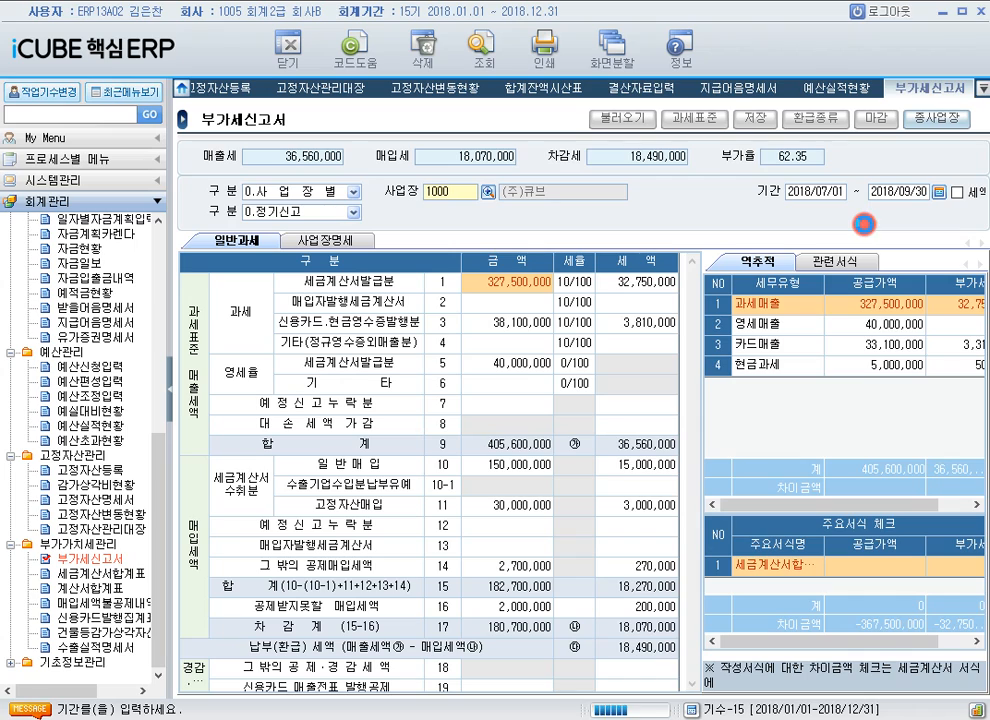
pyautogui.press('Return')
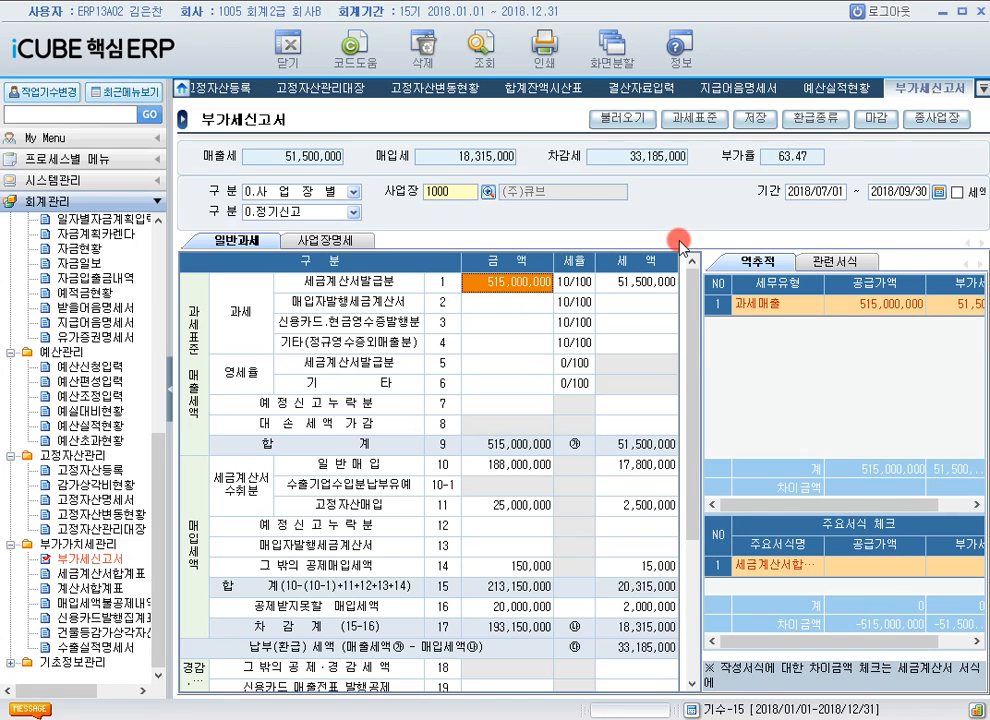
pyautogui.click(527, 530)
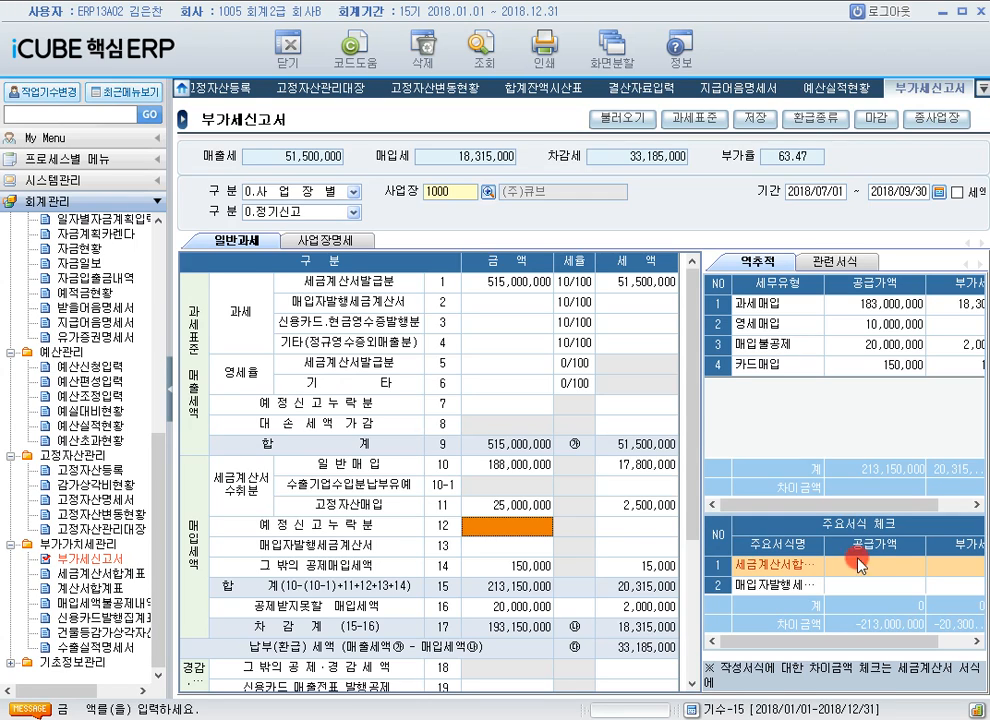
# Open 회사등록 under 시스템관리 and examine the company list and the basic registration details of 회계2급 회사B.
pyautogui.click(150, 185)
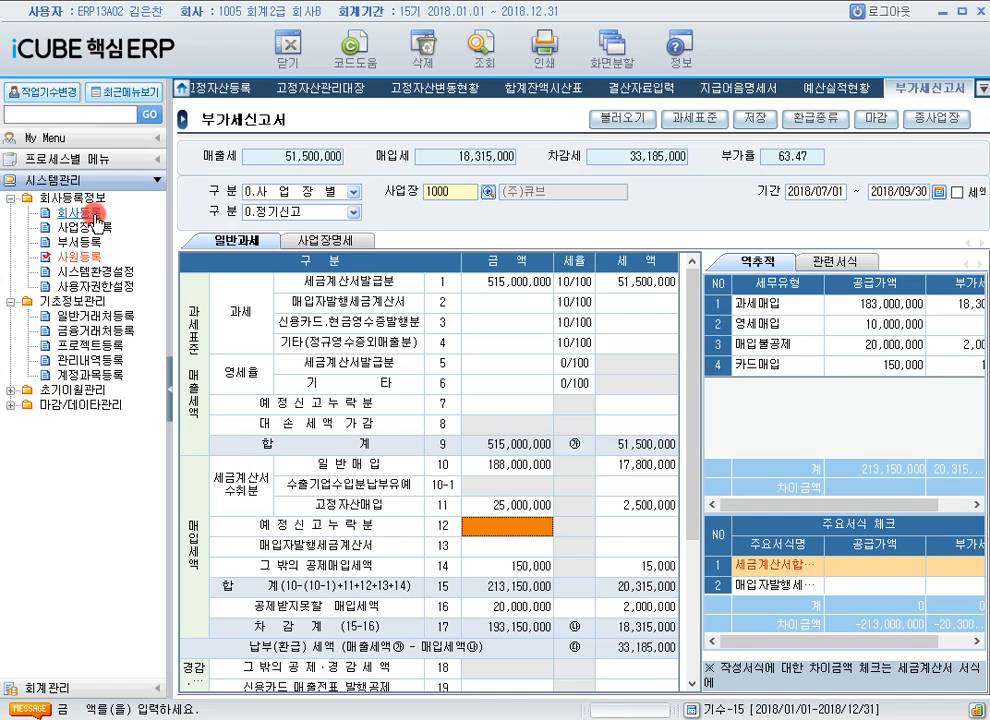
pyautogui.click(96, 214)
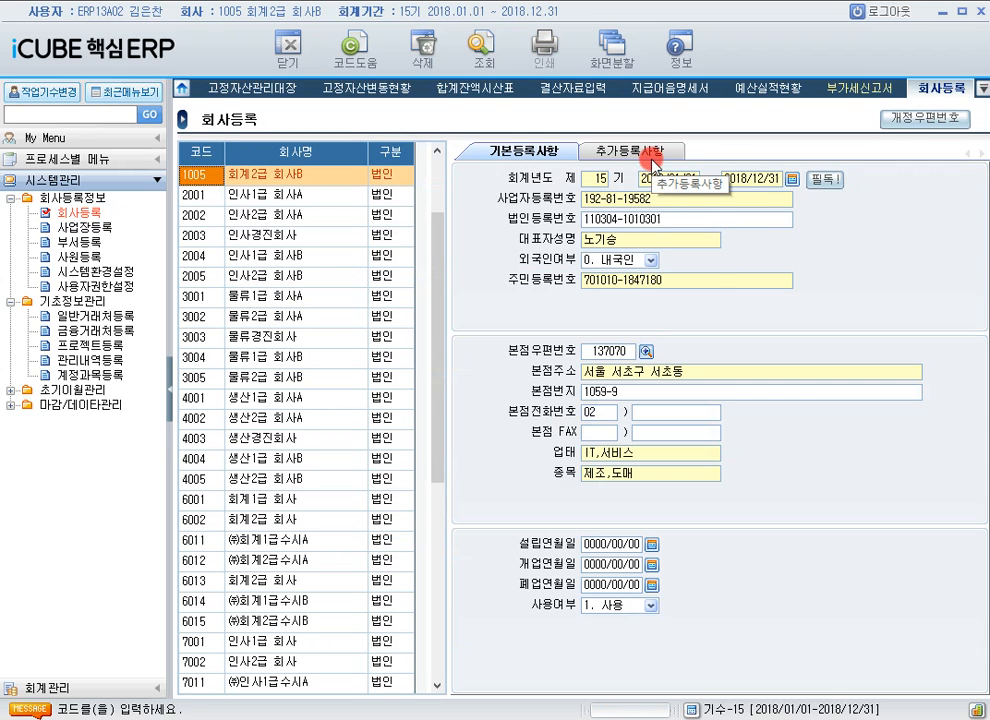
pyautogui.moveTo(433, 318); pyautogui.dragTo(425, 250)
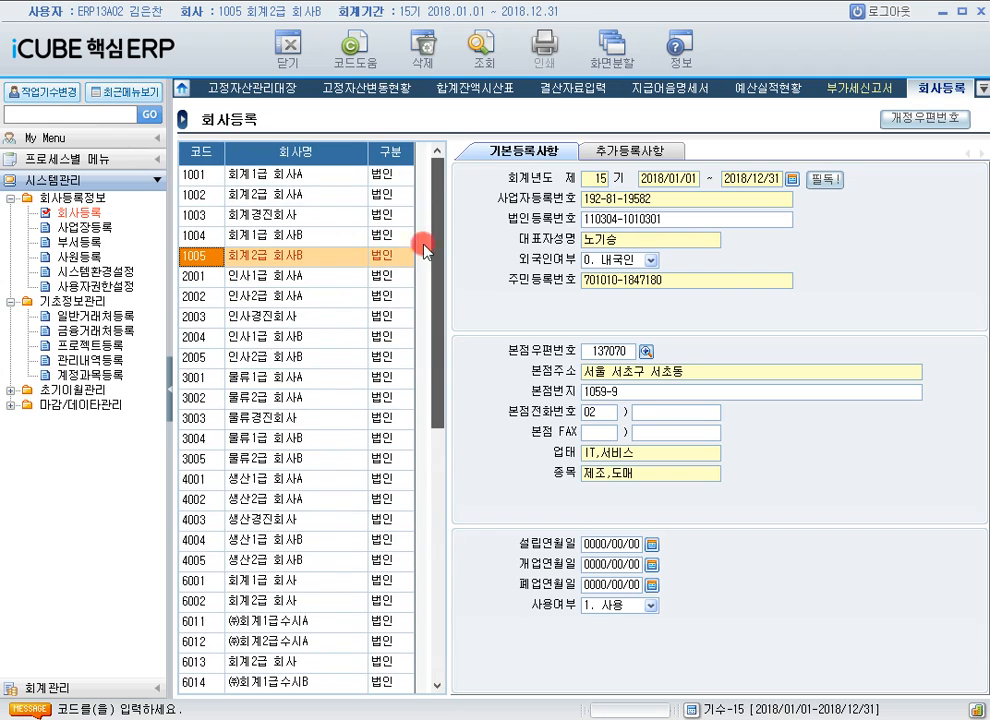
# Open 사업장등록 and examine the 기본등록사항 and 신고관련사항 of the (주)큐브 workplace.
pyautogui.click(93, 228)
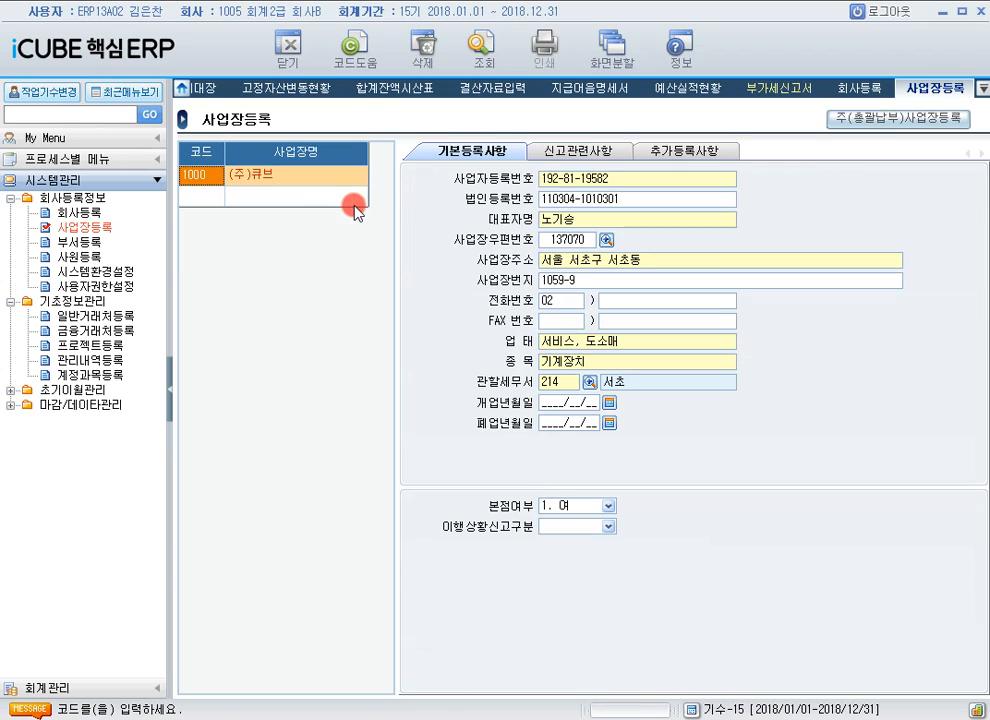
pyautogui.click(596, 153)
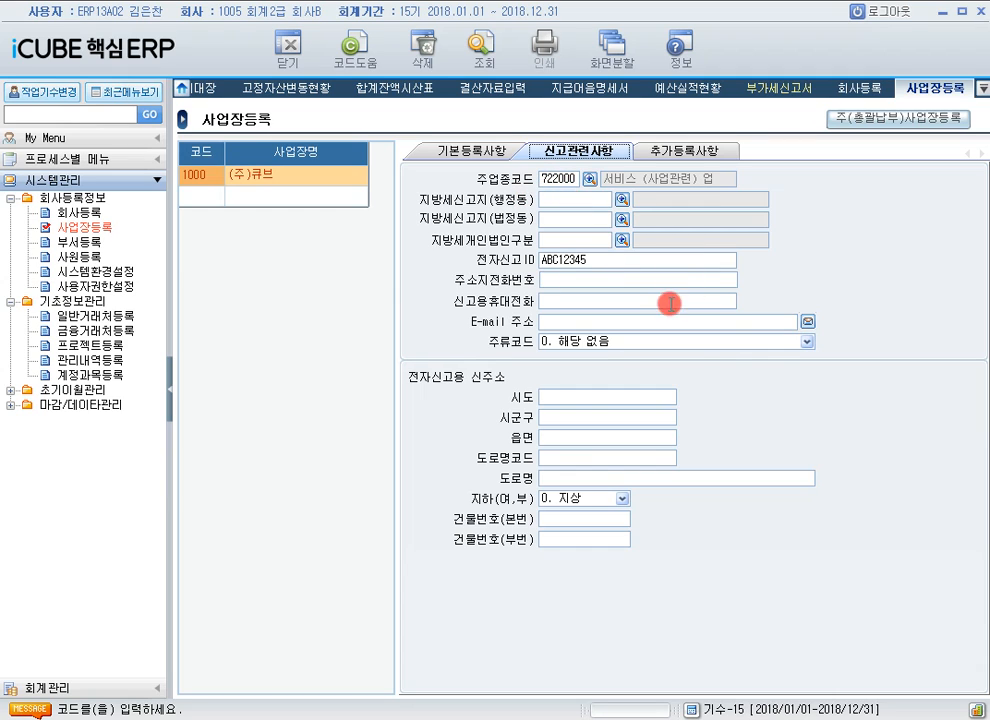
pyautogui.click(505, 154)
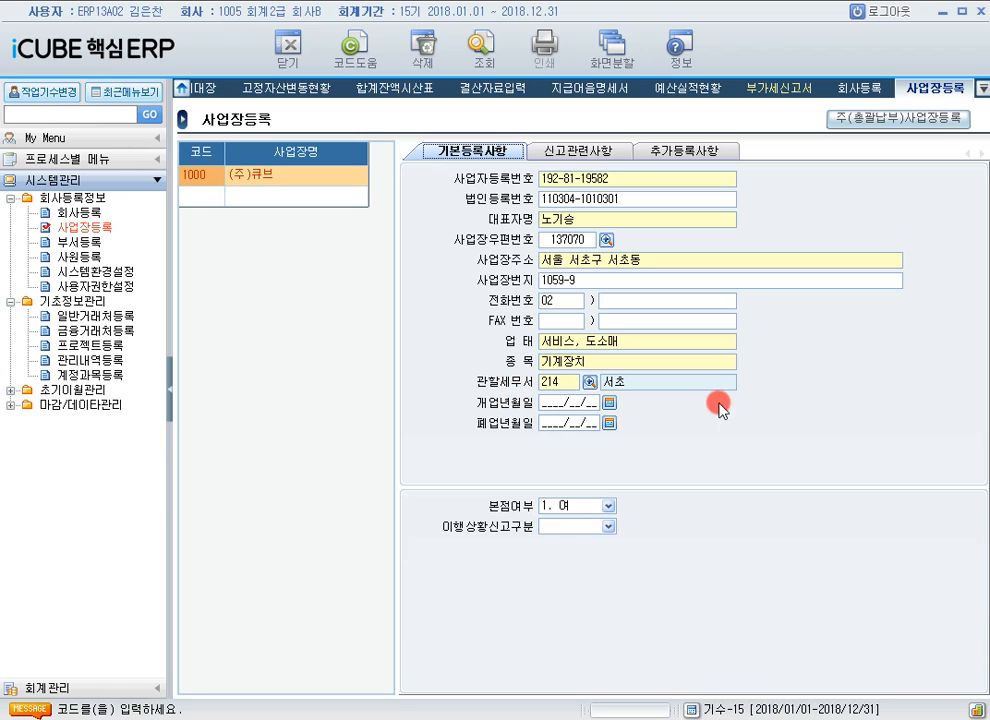
pyautogui.click(270, 178)
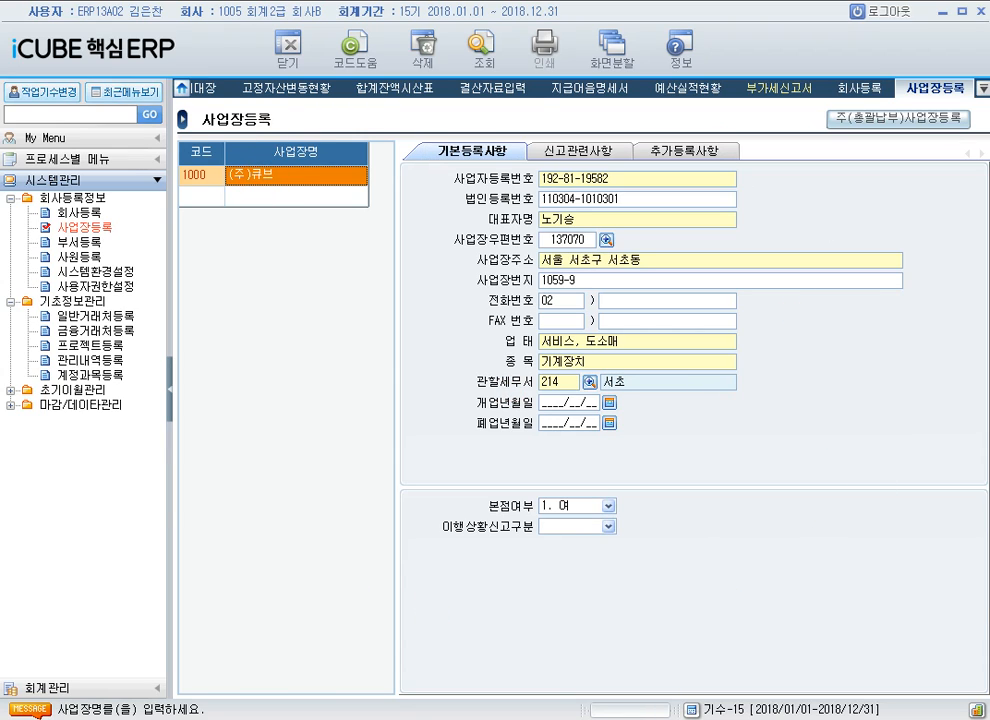